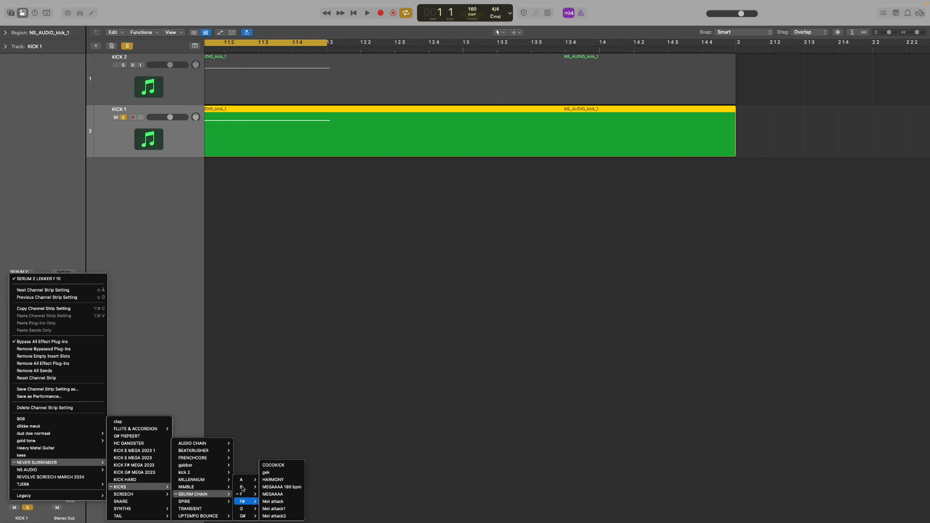
# Browse the F kick settings in the SERUM CHAIN group of the KICK 1 channel strip library.
pyautogui.moveTo(243, 488)
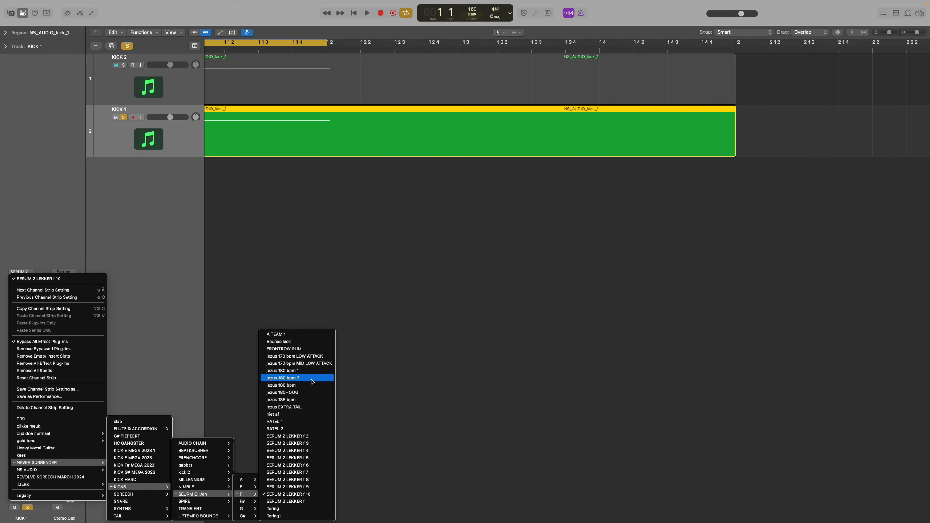
pyautogui.click(295, 380)
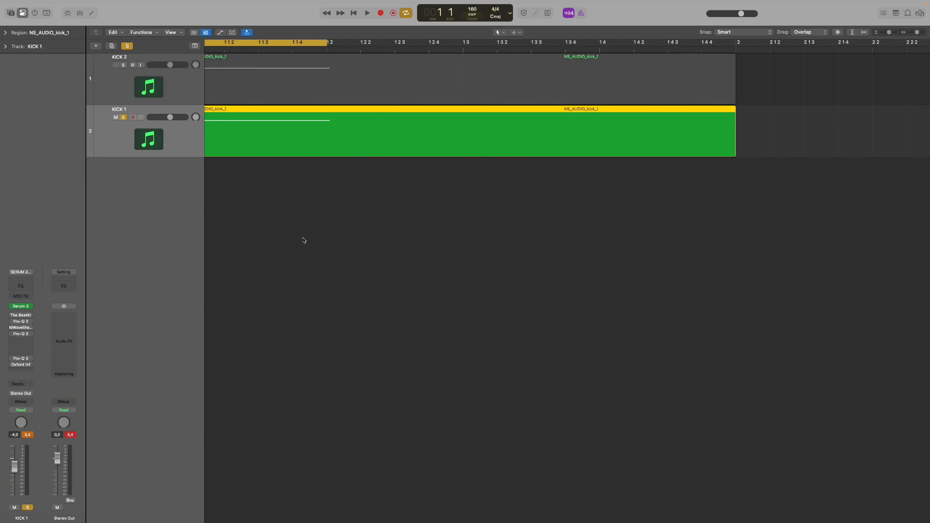
pyautogui.hscroll(-1, 298, 240)
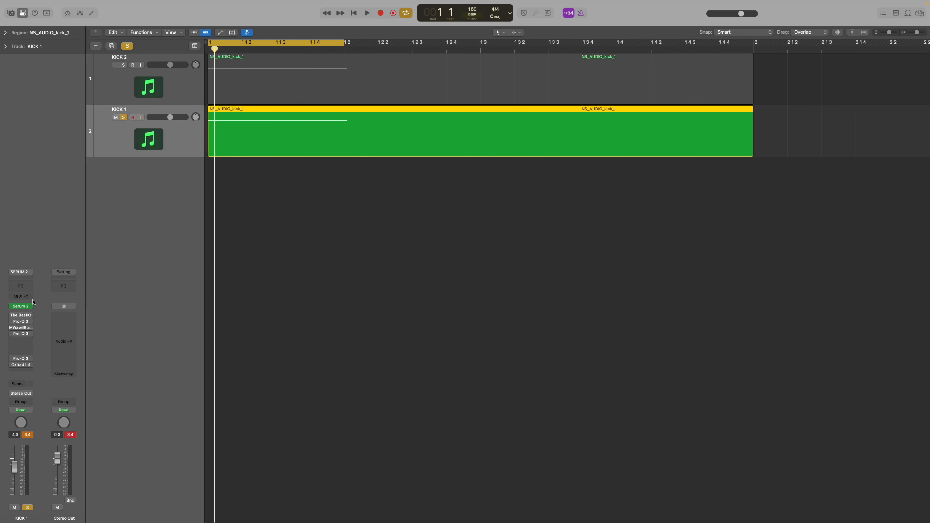
# Open the Serum 2 instrument on KICK 1 and play the kick loop without its insert effects.
pyautogui.click(26, 306)
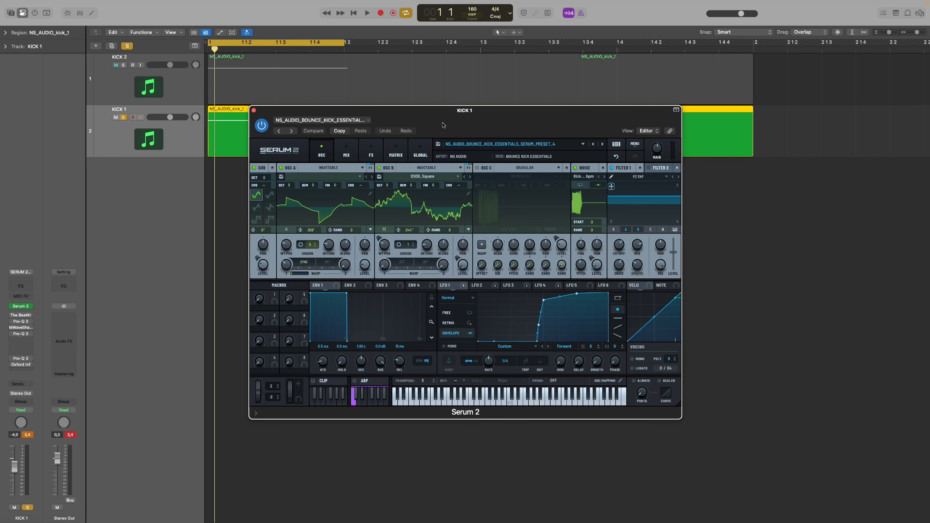
pyautogui.moveTo(443, 125); pyautogui.dragTo(448, 114)
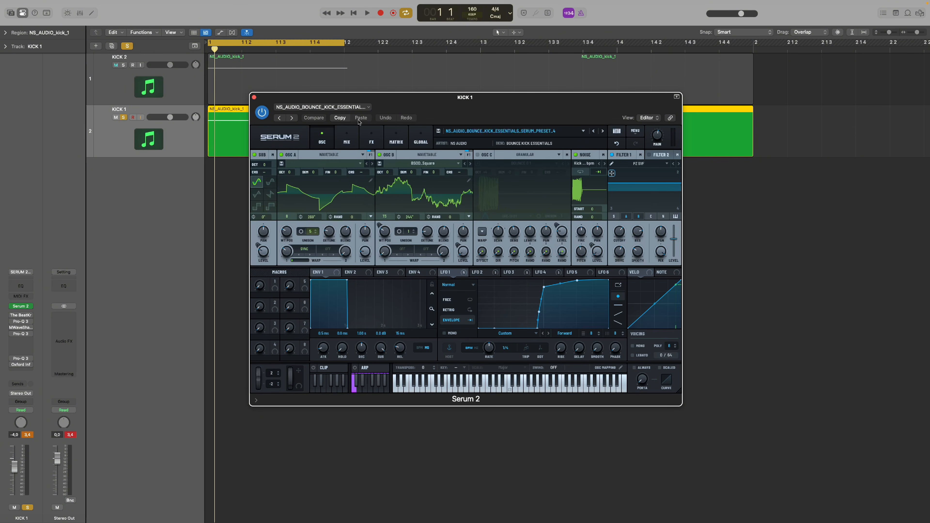
pyautogui.press('space')
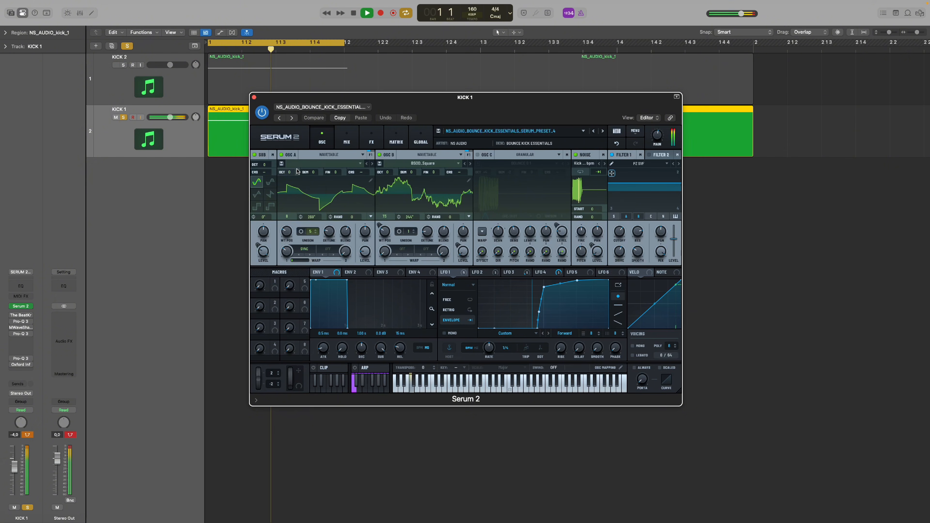
# Review Serum 2's effects rack from equalizer to reverb, return to the oscillators, and replay the kick before closing the instrument.
pyautogui.click(372, 140)
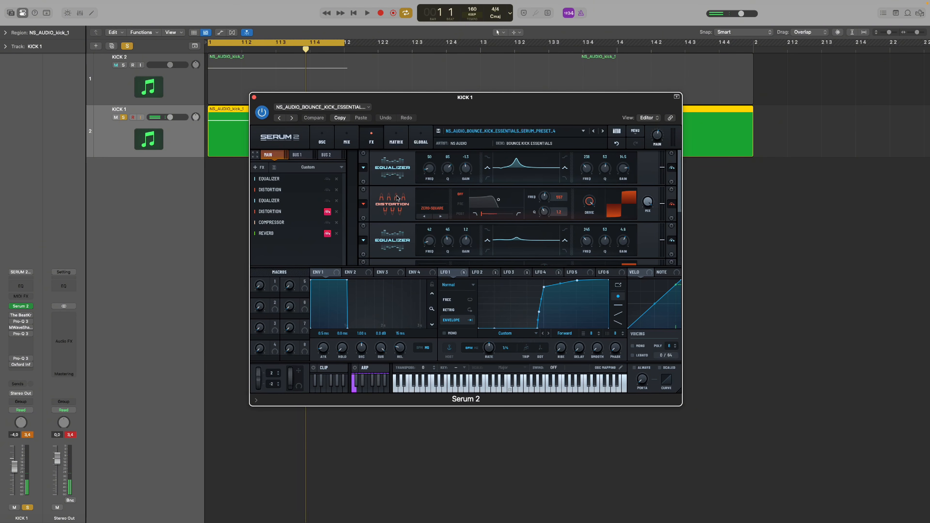
pyautogui.moveTo(677, 171); pyautogui.dragTo(677, 236)
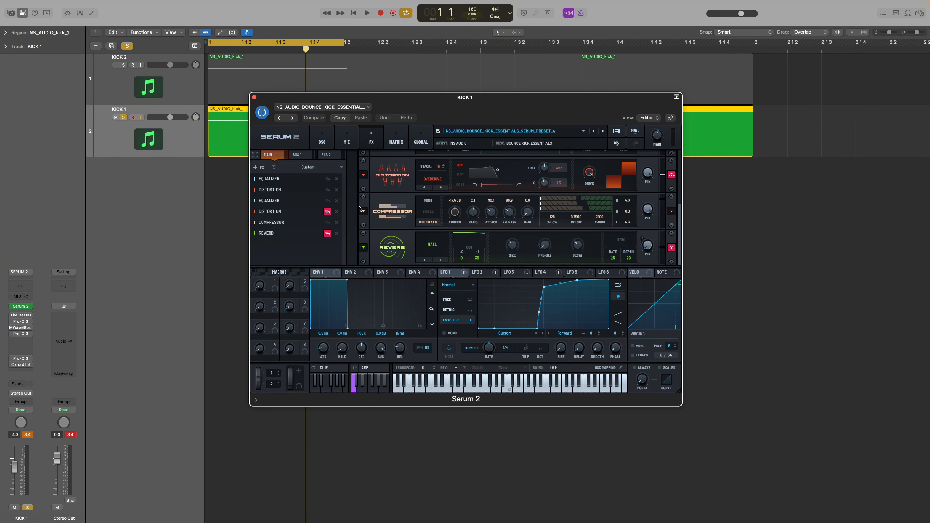
pyautogui.click(322, 139)
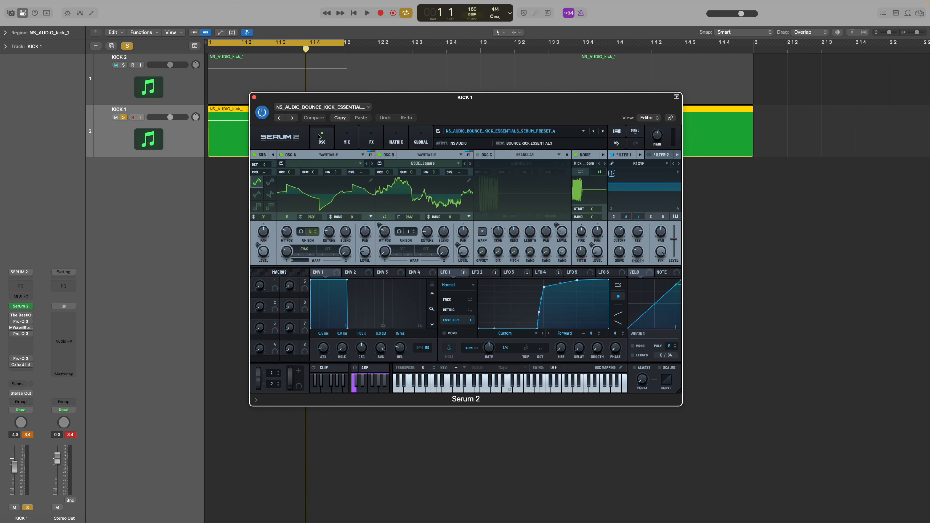
pyautogui.press('space')
pyautogui.press('space')
pyautogui.click(254, 97)
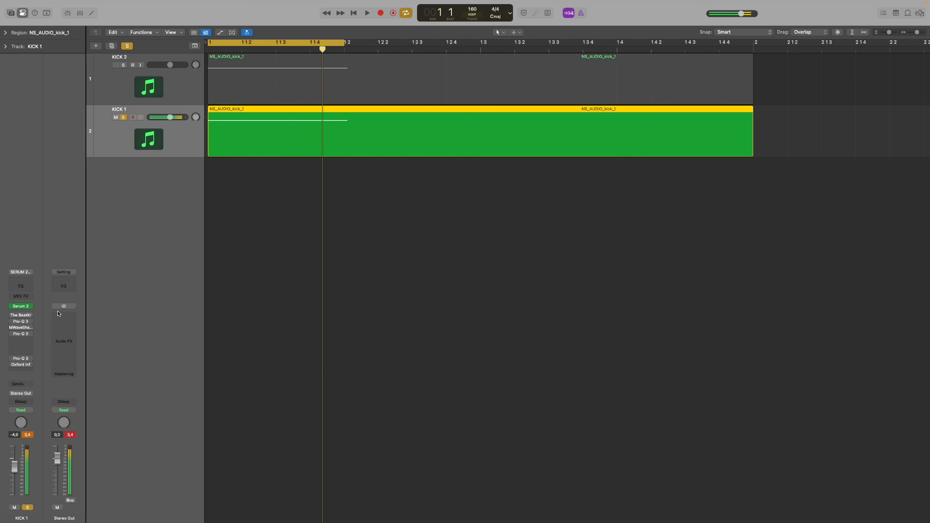
# Enable The BeatKrusher on KICK 1 and play the kick while showing Serum 2's effects rack.
pyautogui.click(21, 316)
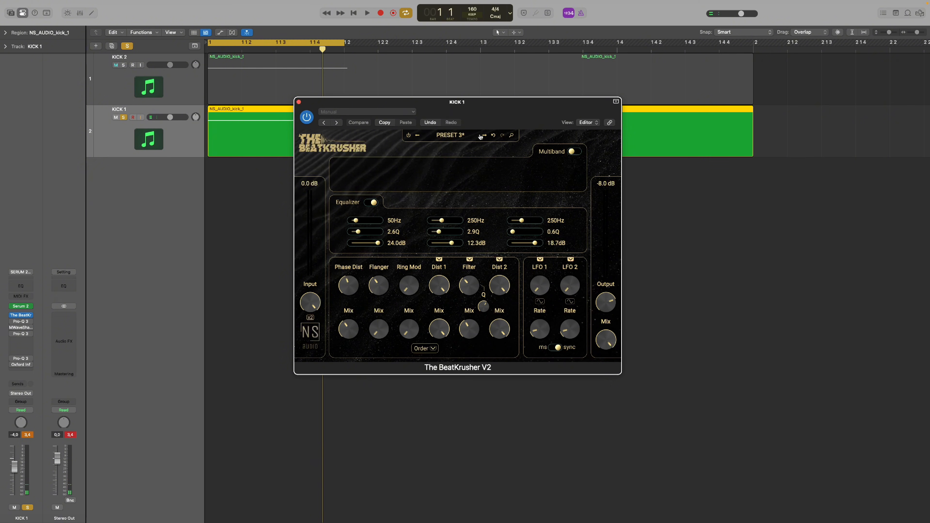
pyautogui.click(21, 306)
pyautogui.click(371, 139)
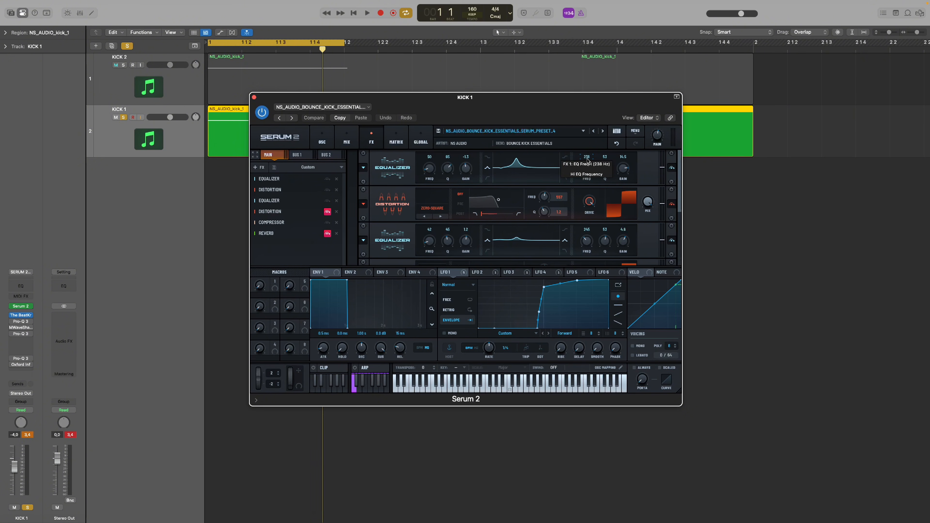
pyautogui.press('space')
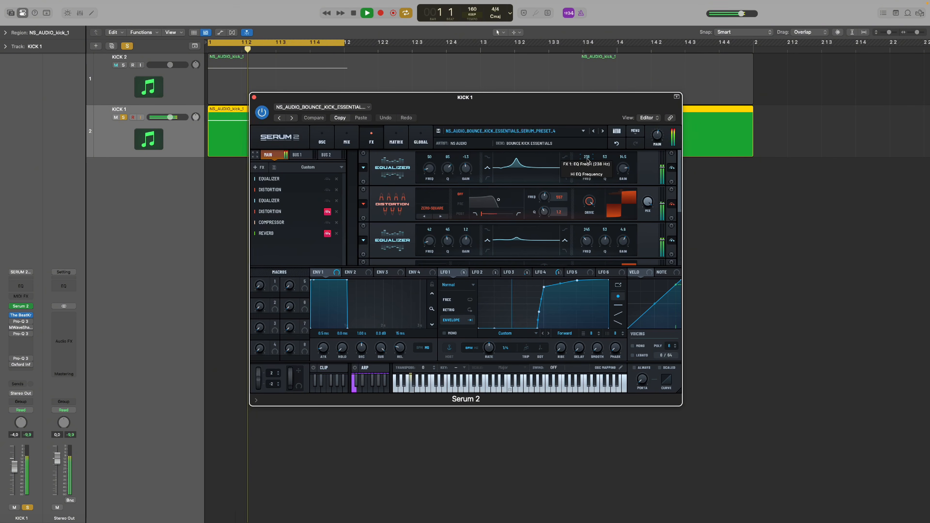
pyautogui.click(254, 97)
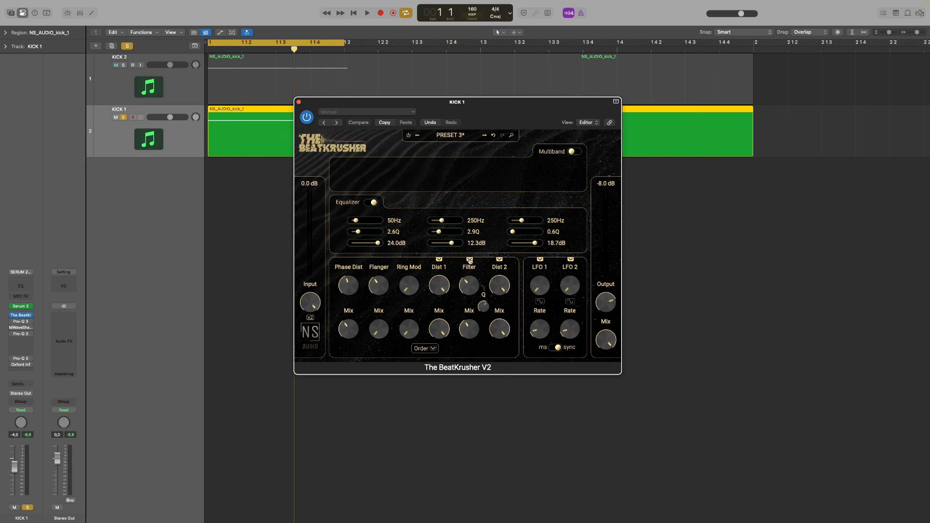
# Inspect the Filter options in The BeatKrusher and leave them without a new choice.
pyautogui.click(469, 259)
pyautogui.click(456, 270)
pyautogui.click(219, 290)
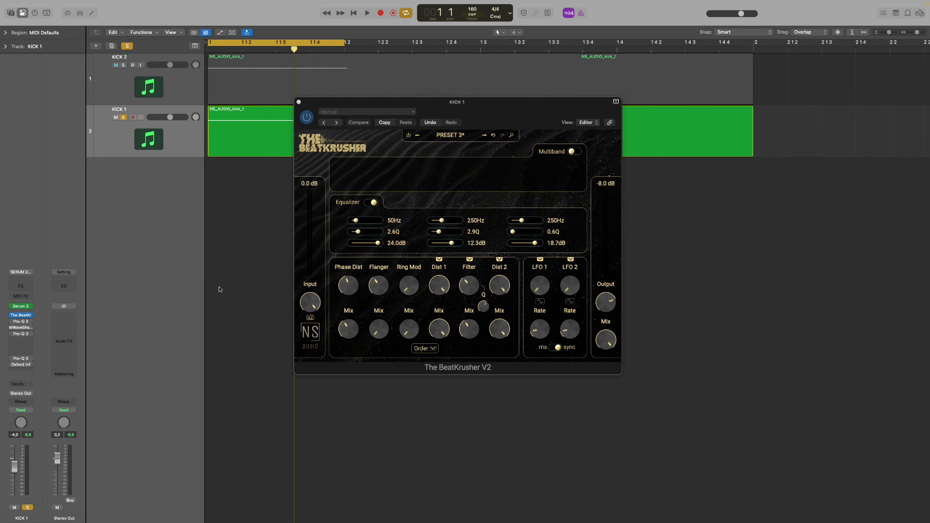
# Try The BeatKrusher's x2 setting while playing the kick loop.
pyautogui.press('space')
pyautogui.click(311, 318)
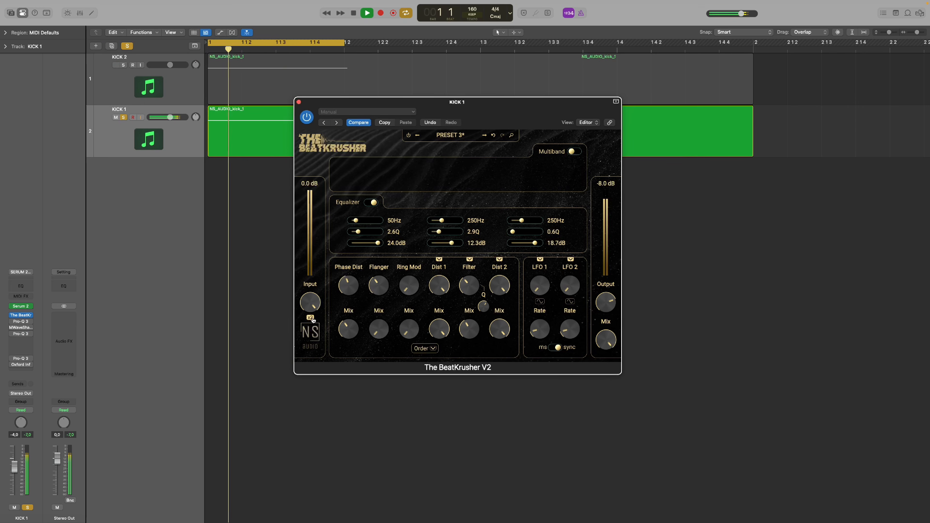
pyautogui.press('space')
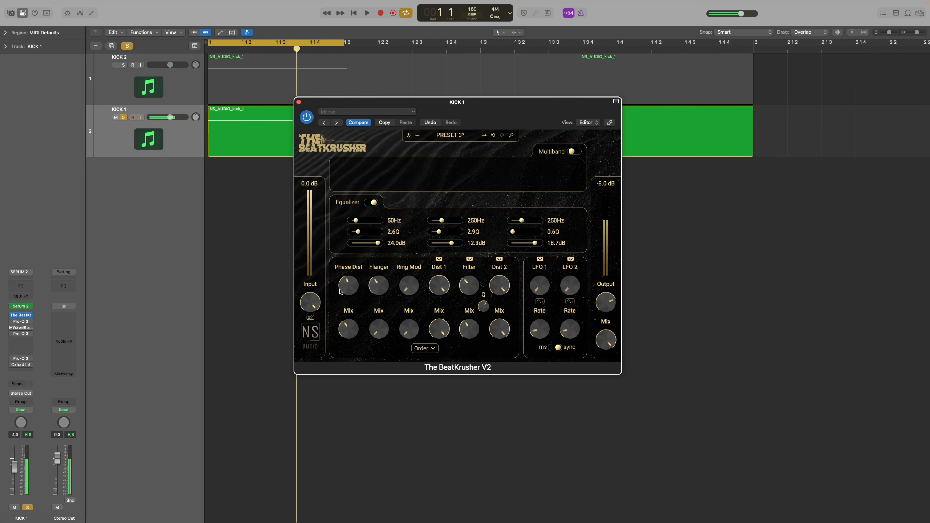
# Enable the first Pro-Q 3 and MWaveShaper on KICK 1 and open both effects.
pyautogui.moveTo(19, 323)
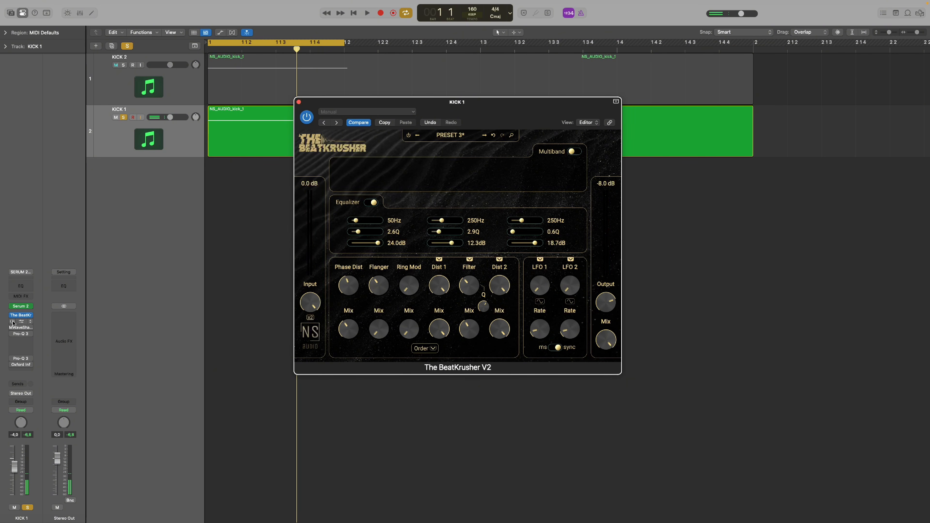
pyautogui.click(13, 322)
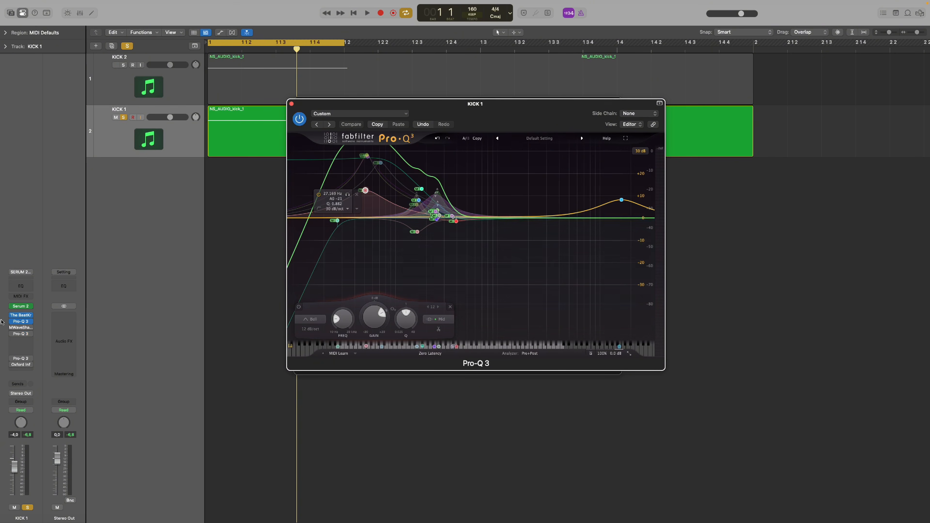
pyautogui.click(18, 328)
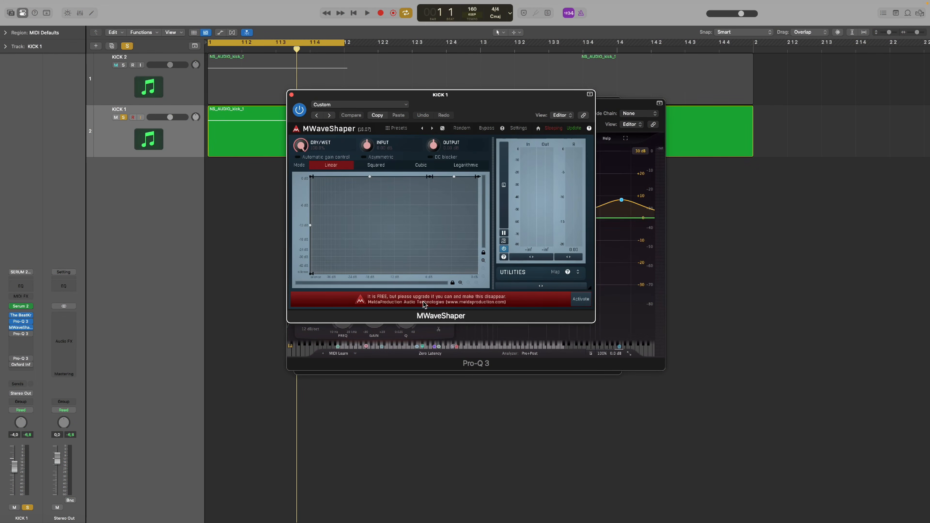
# Try pulling up the leftmost point of MWaveShaper's curve, then audition the kick and close MWaveShaper and Pro-Q 3.
pyautogui.moveTo(310, 177); pyautogui.dragTo(303, 158)
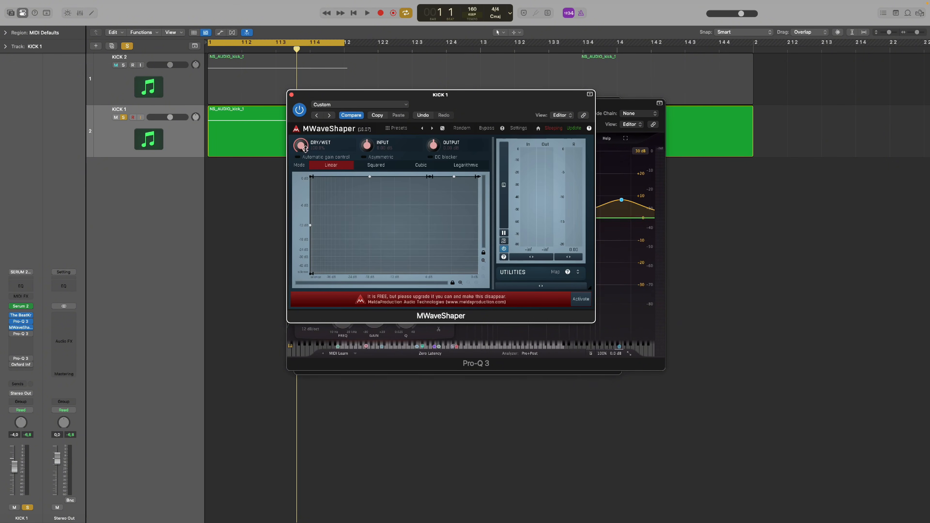
pyautogui.moveTo(311, 177)
pyautogui.mouseDown()
pyautogui.moveTo(356, 197)
pyautogui.moveTo(311, 176)
pyautogui.moveTo(312, 161)
pyautogui.mouseUp()
pyautogui.press('space')
pyautogui.click(292, 95)
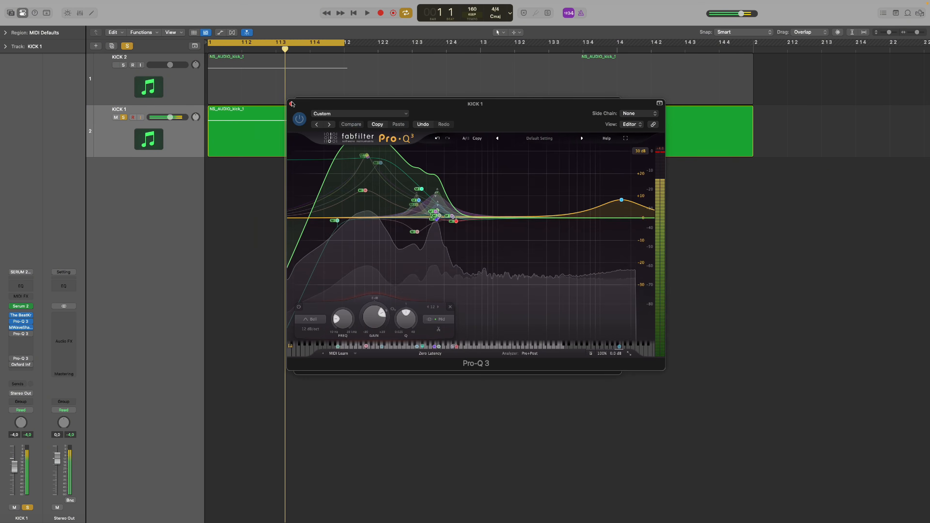
pyautogui.click(292, 104)
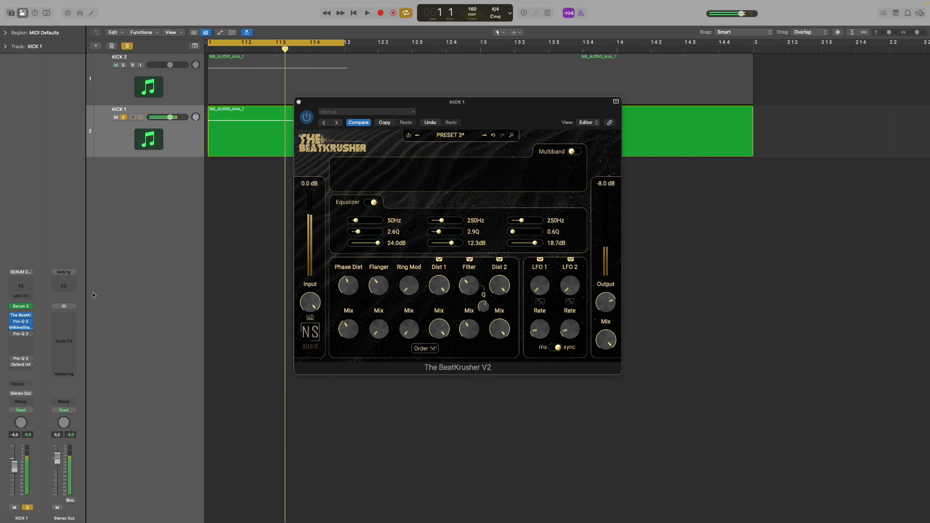
# Enable the remaining two Pro-Q 3 equalizers and the Oxford Inflator on KICK 1, checking each one's settings.
pyautogui.click(21, 334)
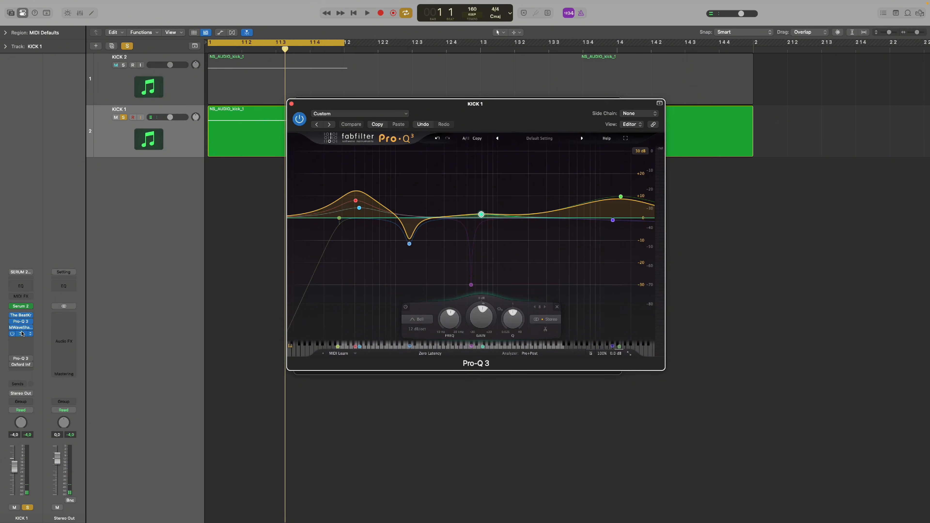
pyautogui.click(22, 333)
pyautogui.click(20, 359)
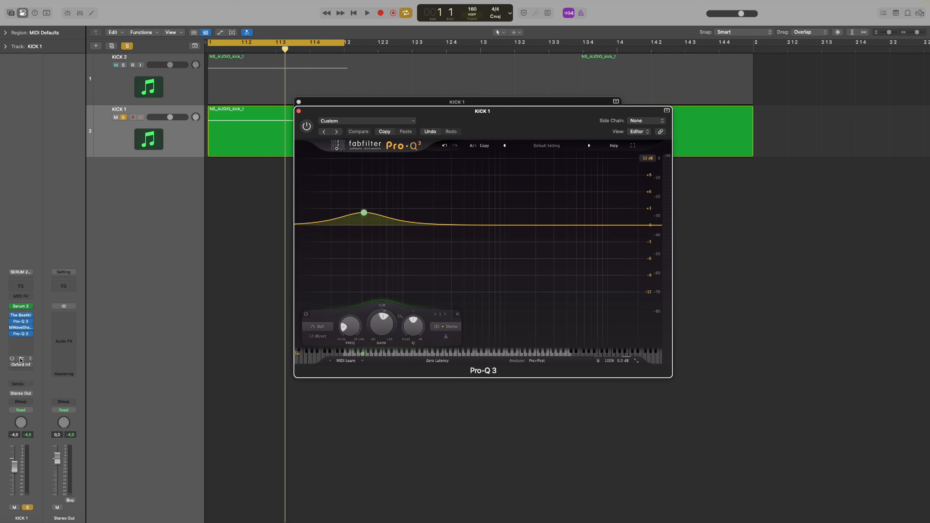
pyautogui.click(13, 359)
pyautogui.click(20, 359)
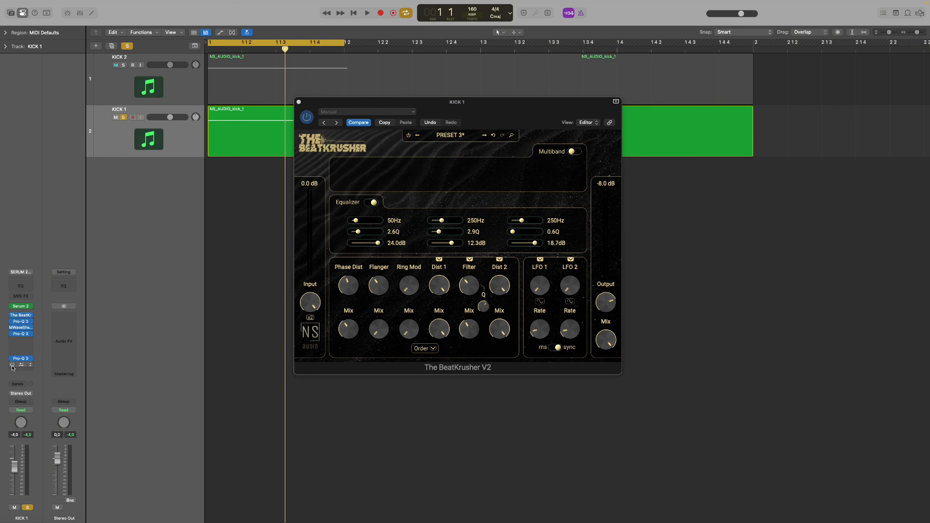
pyautogui.click(23, 365)
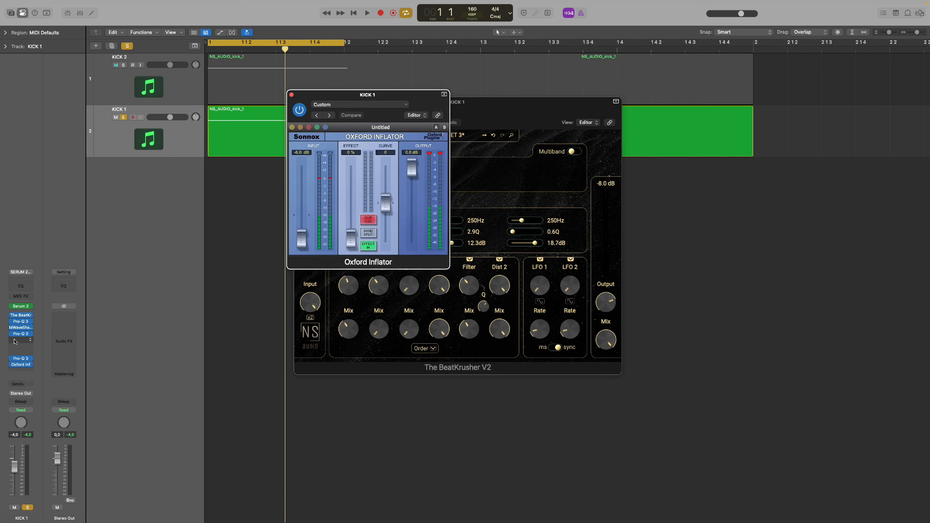
# Boost the blue low band of the Pro-Q 3 after MWaveShaper to about +9.6 dB near 42 Hz during playback.
pyautogui.click(22, 336)
pyautogui.moveTo(407, 96); pyautogui.dragTo(609, 128)
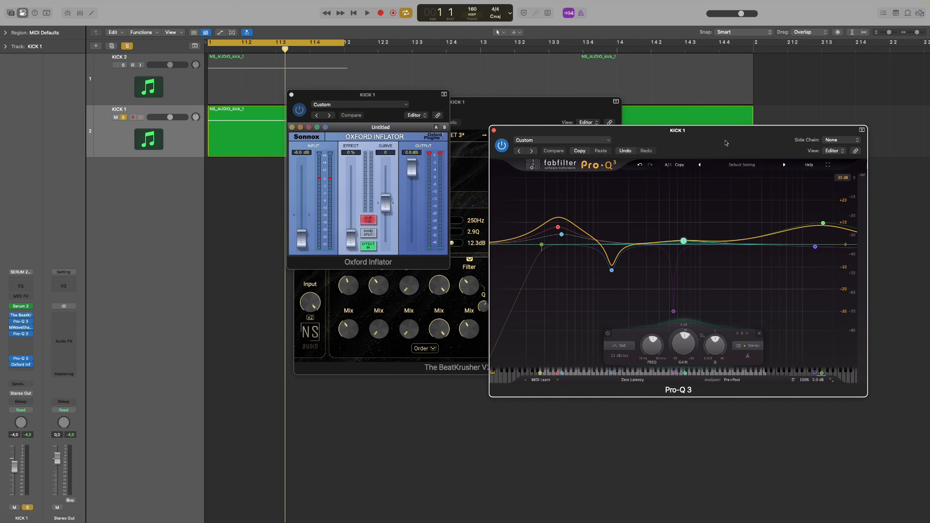
pyautogui.moveTo(562, 235)
pyautogui.press('space')
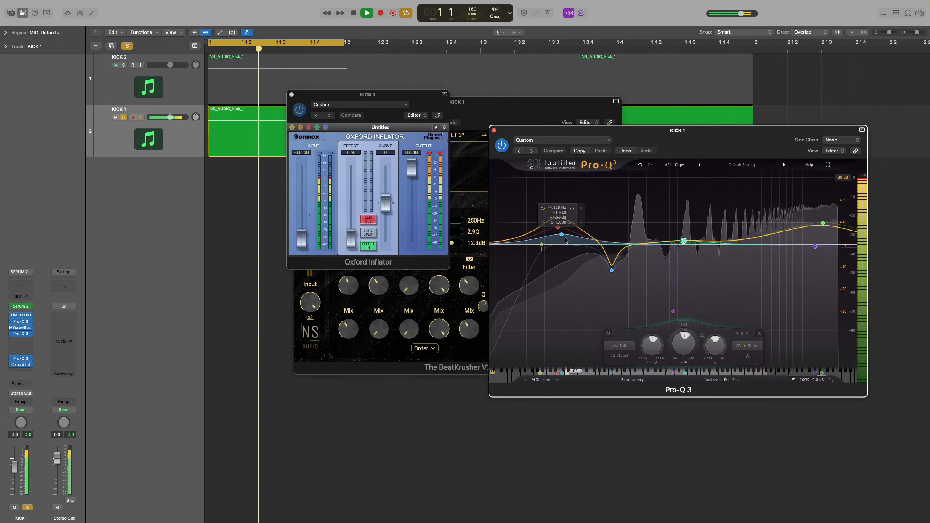
pyautogui.moveTo(561, 234)
pyautogui.mouseDown()
pyautogui.moveTo(561, 253)
pyautogui.moveTo(559, 182)
pyautogui.moveTo(559, 240)
pyautogui.moveTo(558, 225)
pyautogui.mouseUp()
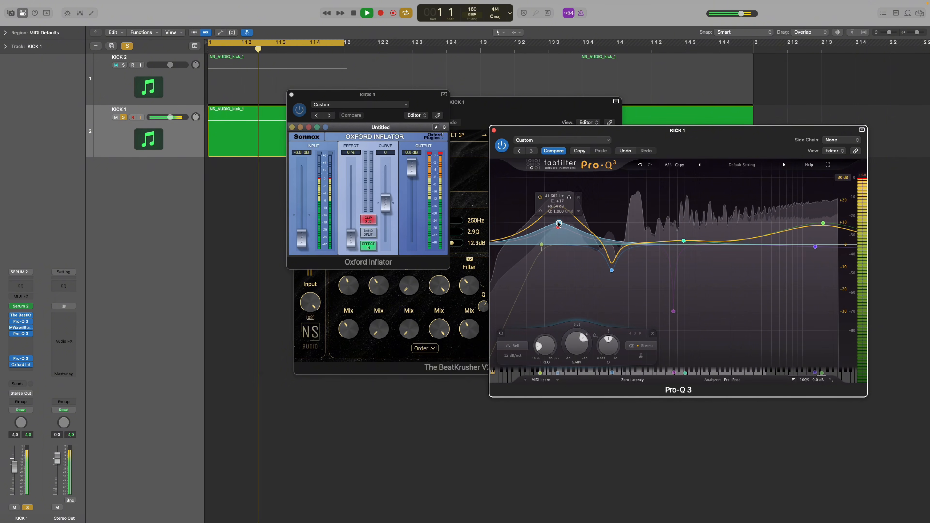
pyautogui.press('space')
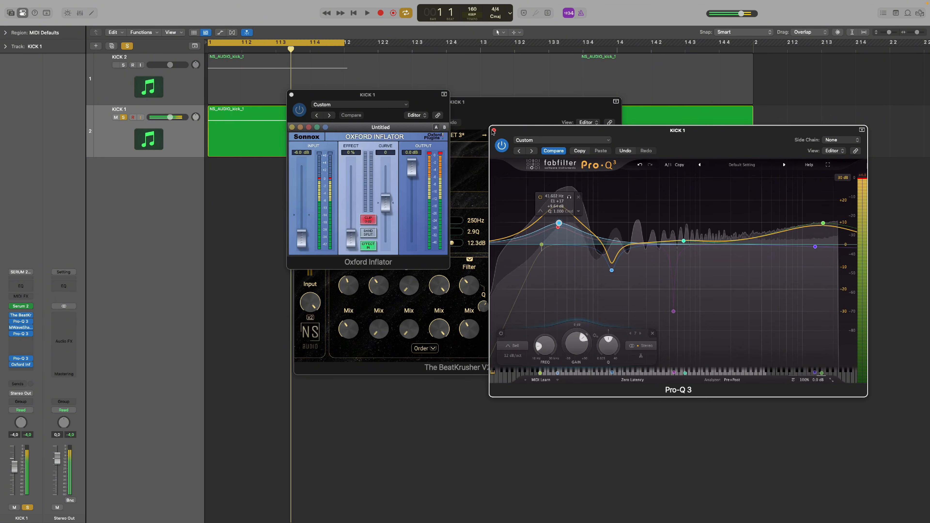
pyautogui.click(494, 131)
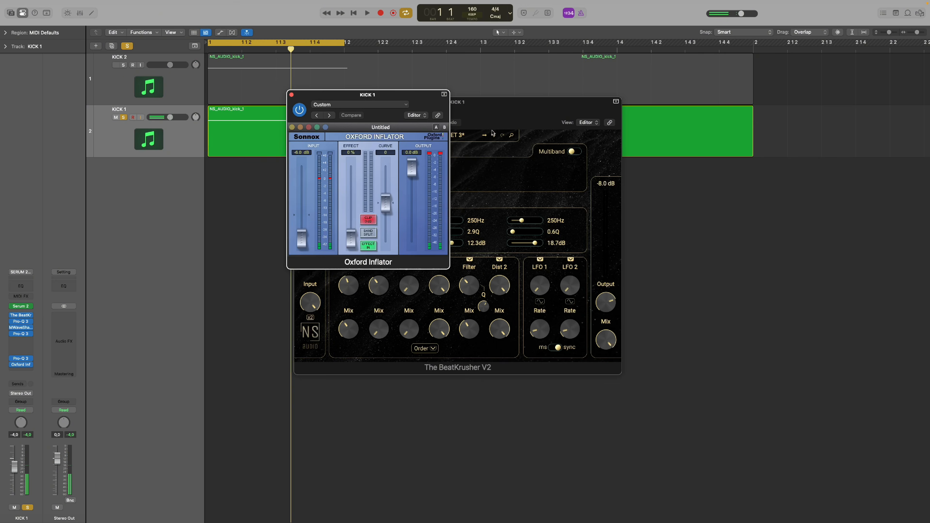
pyautogui.click(292, 95)
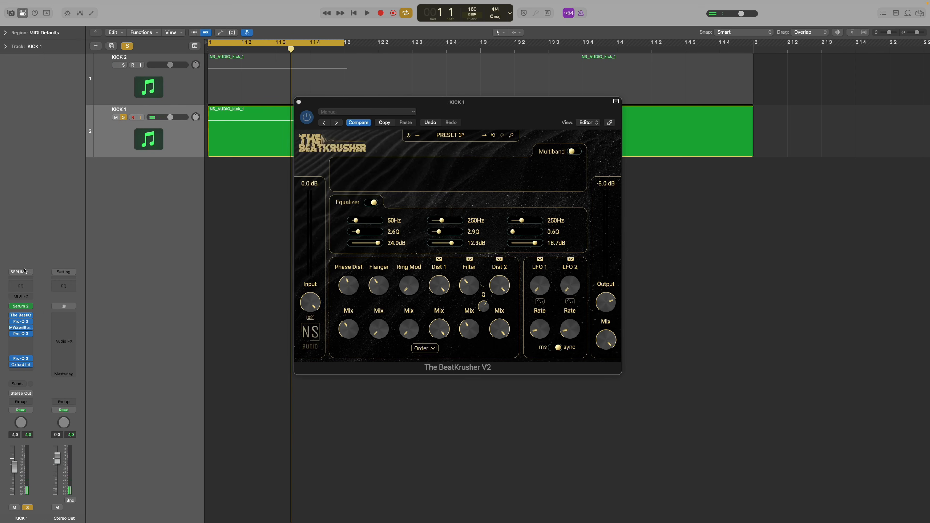
# Reopen Serum 2's effects rack on KICK 1 and go back to The BeatKrusher.
pyautogui.click(22, 307)
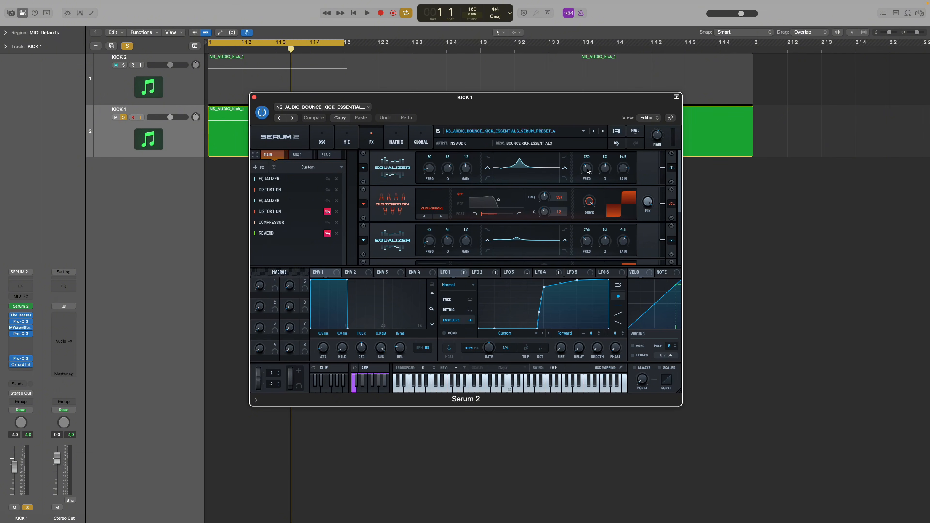
pyautogui.click(21, 316)
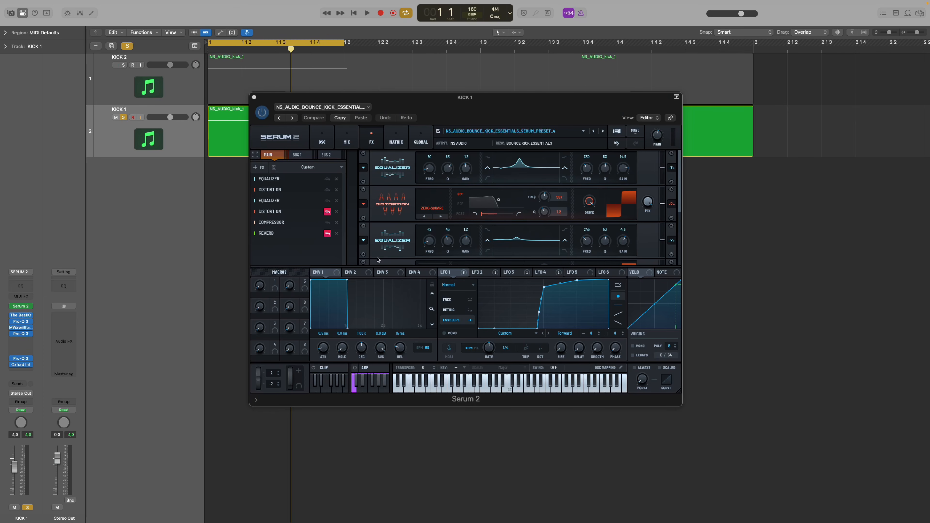
# In The BeatKrusher on KICK 1, set the EQ 2 frequency to 330 Hz and the EQ 3 frequency to 335 Hz.
pyautogui.click(22, 317)
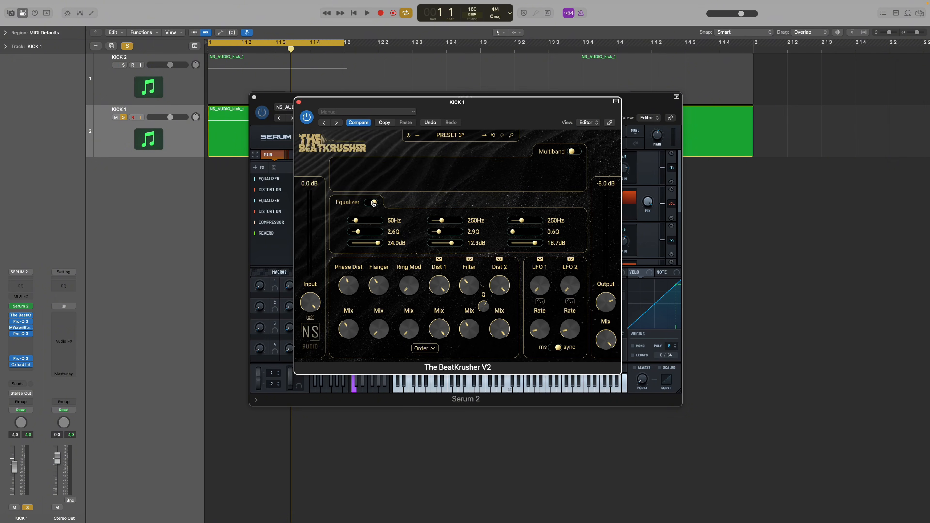
pyautogui.doubleClick(477, 221)
pyautogui.write('3')
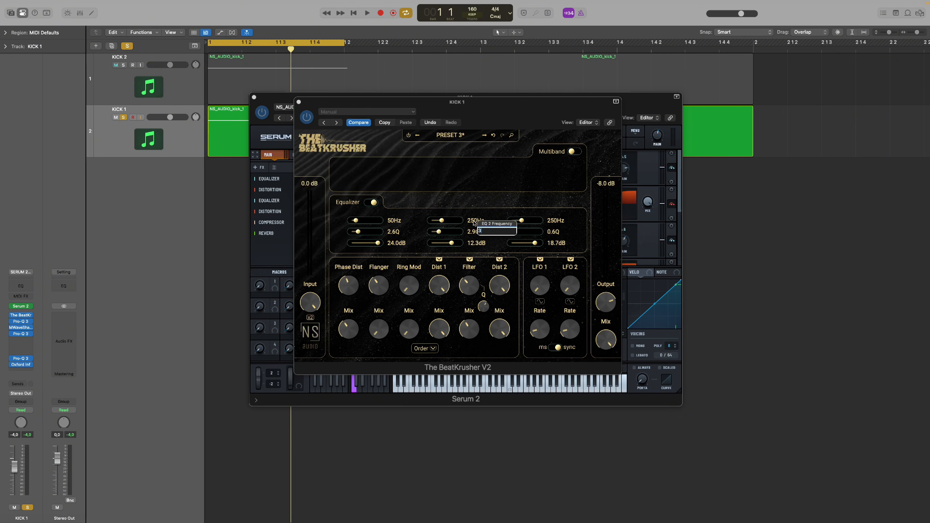
pyautogui.write('30')
pyautogui.press('Return')
pyautogui.doubleClick(555, 221)
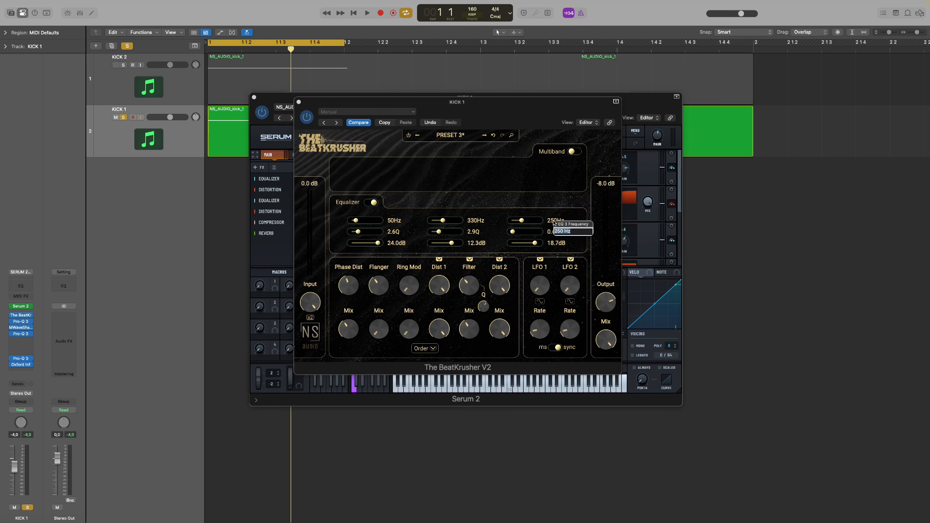
pyautogui.write('335')
pyautogui.press('Return')
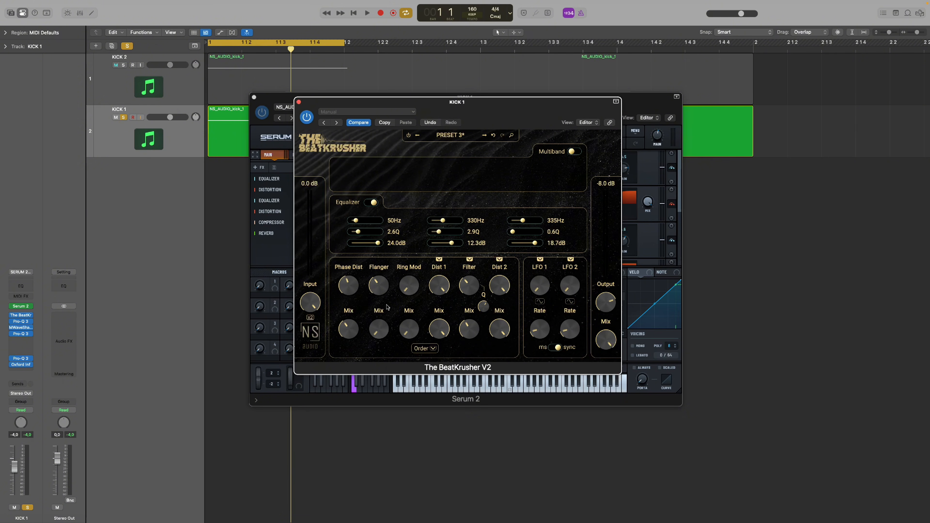
# In the Pro-Q 3 after The BeatKrusher, shift the cluster of mid bands up to about 308 Hz and move its window aside.
pyautogui.click(22, 322)
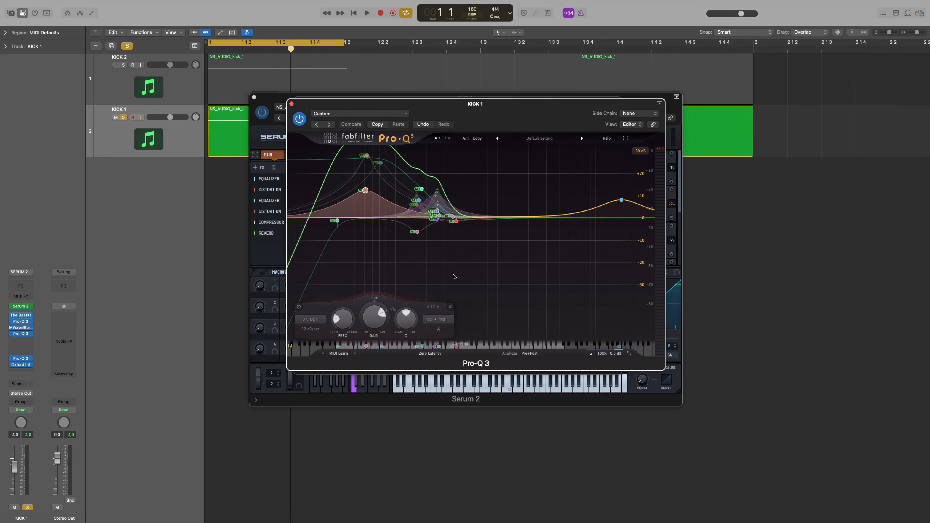
pyautogui.moveTo(475, 271); pyautogui.dragTo(447, 212)
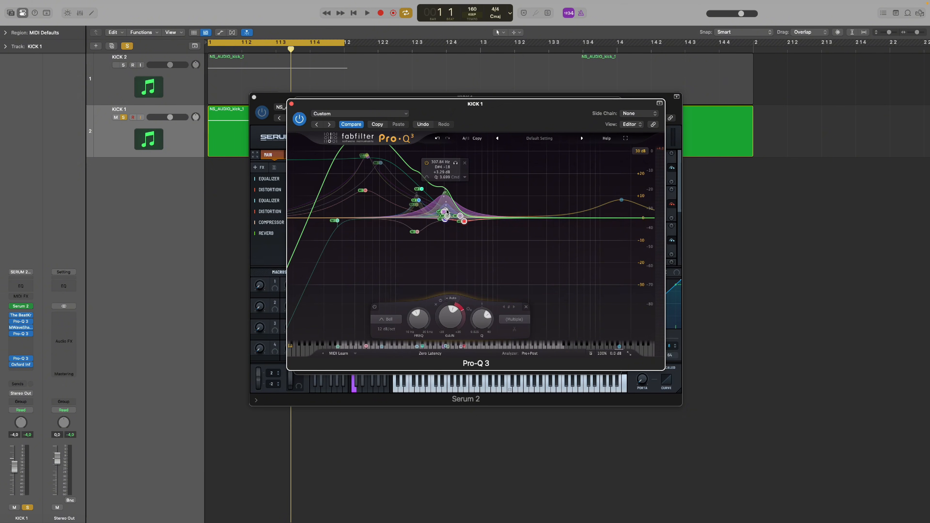
pyautogui.moveTo(505, 121); pyautogui.dragTo(507, 199)
# During playback, set The BeatKrusher's filter to 302 Hz, the EQ 2 gain to 15.5 dB and the EQ 1 frequency to 40 Hz.
pyautogui.click(500, 161)
pyautogui.press('space')
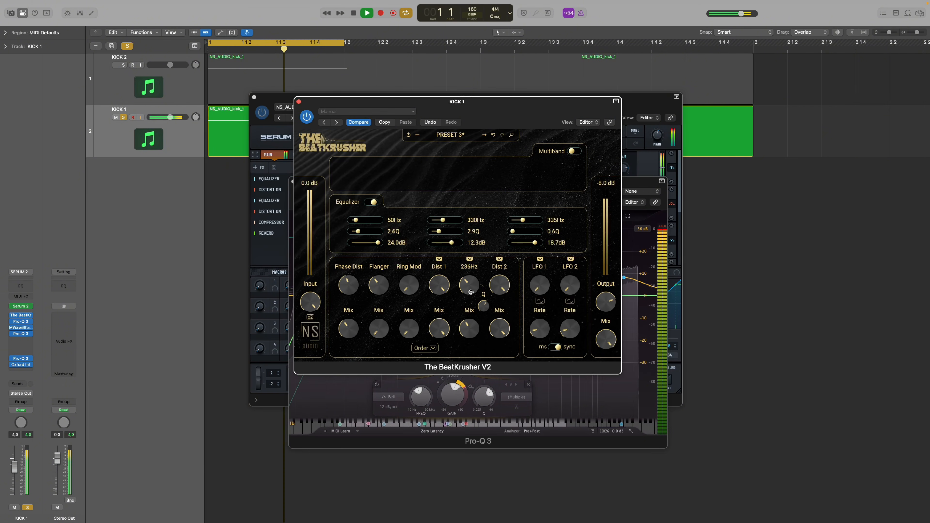
pyautogui.moveTo(471, 292); pyautogui.dragTo(469, 289)
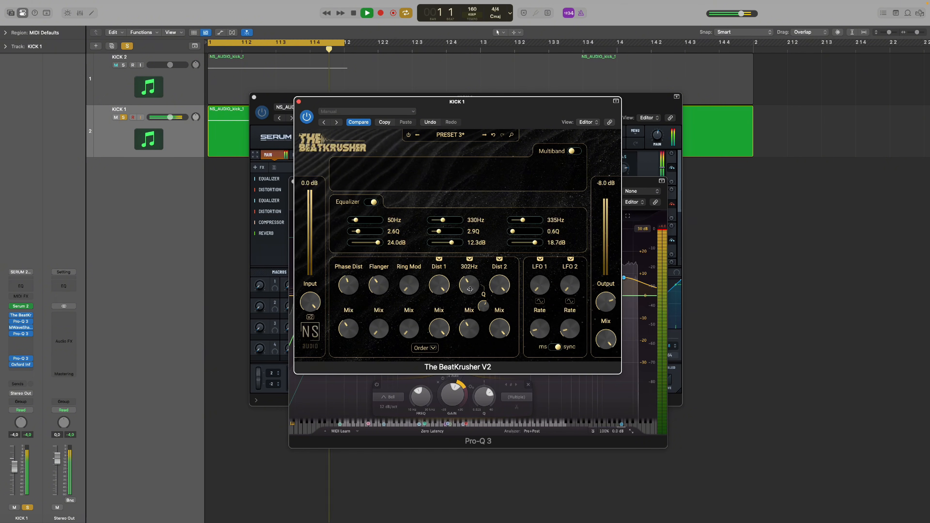
pyautogui.moveTo(451, 243); pyautogui.dragTo(453, 243)
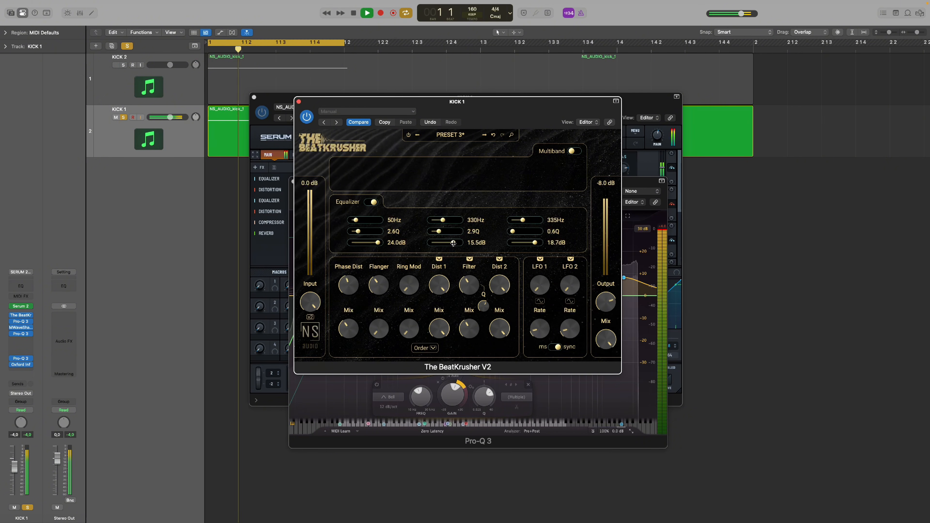
pyautogui.moveTo(355, 220); pyautogui.dragTo(363, 221)
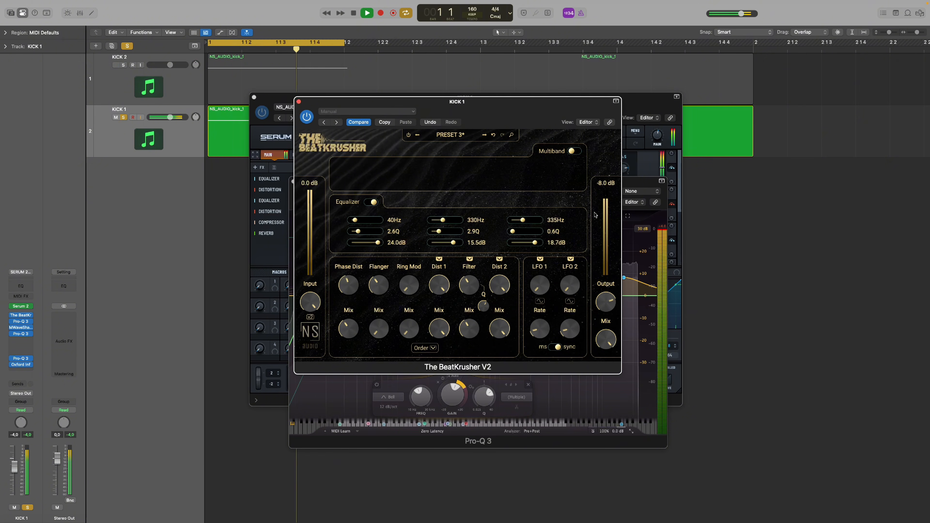
# Move Pro-Q 3's low-mid cut to about 206 Hz at -8.25 dB, narrow it to a Q of about 23, and stop playback.
pyautogui.click(549, 392)
pyautogui.moveTo(477, 356); pyautogui.dragTo(430, 315)
pyautogui.scroll(8, 431, 312)
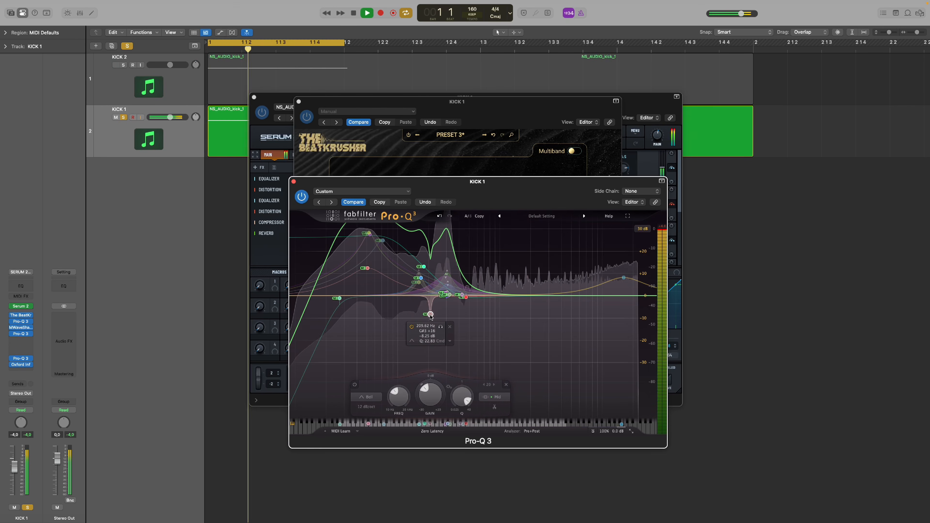
pyautogui.press('space')
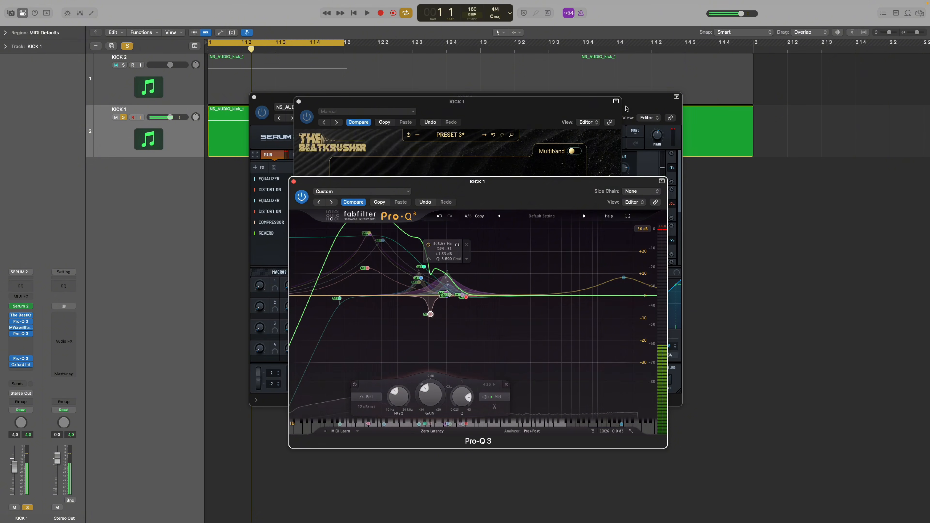
# Raise the upper band frequency of Serum 2's first equalizer on KICK 1 and audition the kick.
pyautogui.click(626, 108)
pyautogui.moveTo(589, 173); pyautogui.dragTo(588, 175)
pyautogui.press('space')
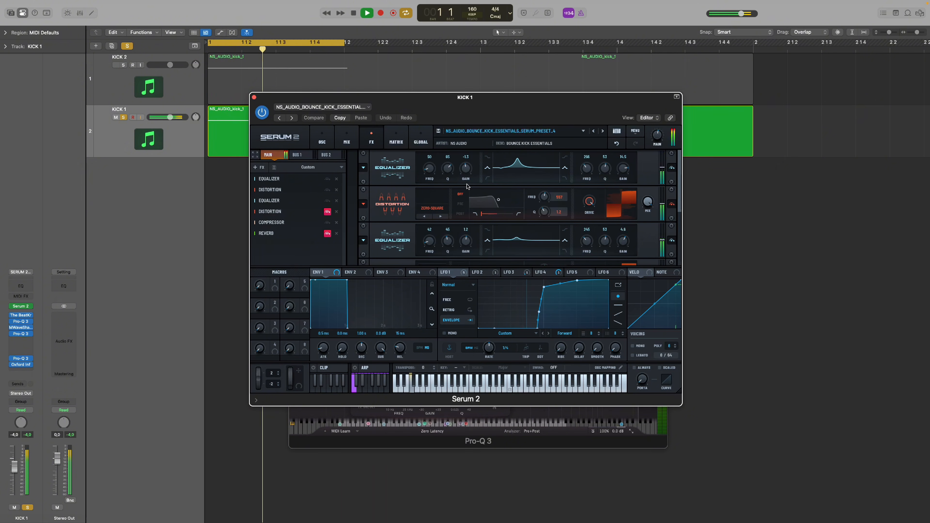
pyautogui.press('space')
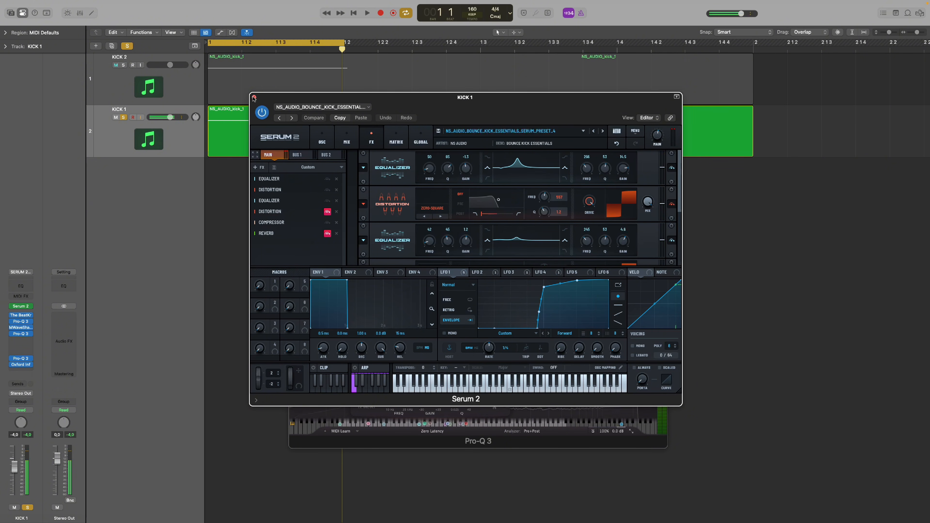
# Close Serum 2 and, during playback, set The BeatKrusher's EQ 3 frequency to 272 Hz, EQ 2 Q to 4.2 and filter to 341 Hz.
pyautogui.click(254, 98)
pyautogui.click(535, 116)
pyautogui.press('space')
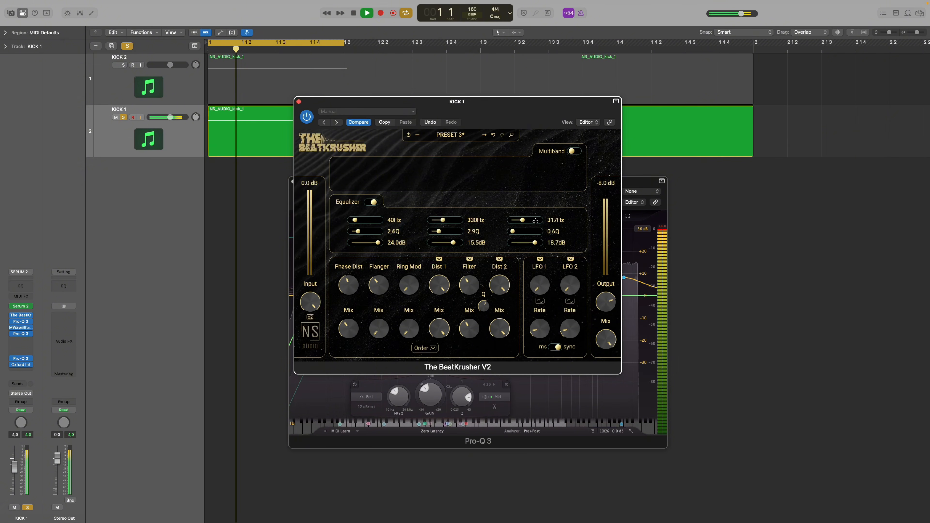
pyautogui.moveTo(535, 222); pyautogui.dragTo(535, 222)
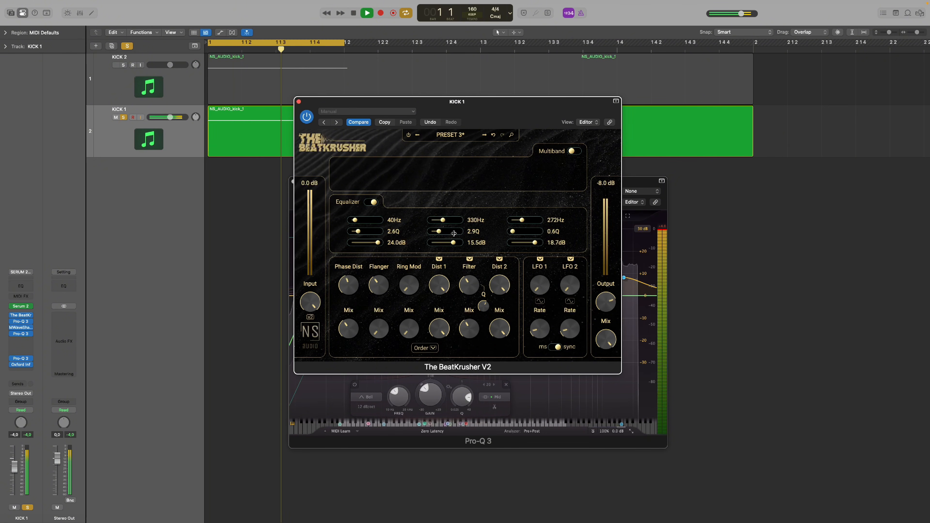
pyautogui.moveTo(453, 233); pyautogui.dragTo(456, 233)
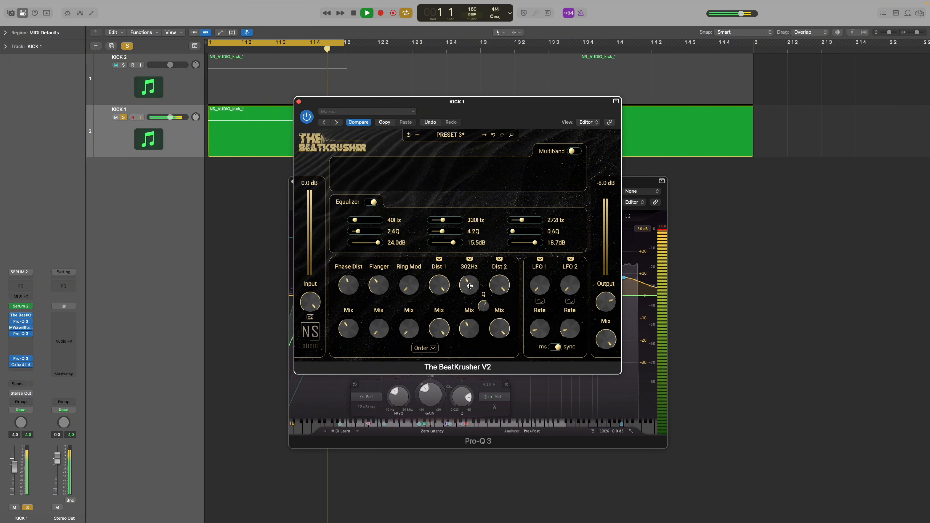
pyautogui.moveTo(470, 286); pyautogui.dragTo(469, 285)
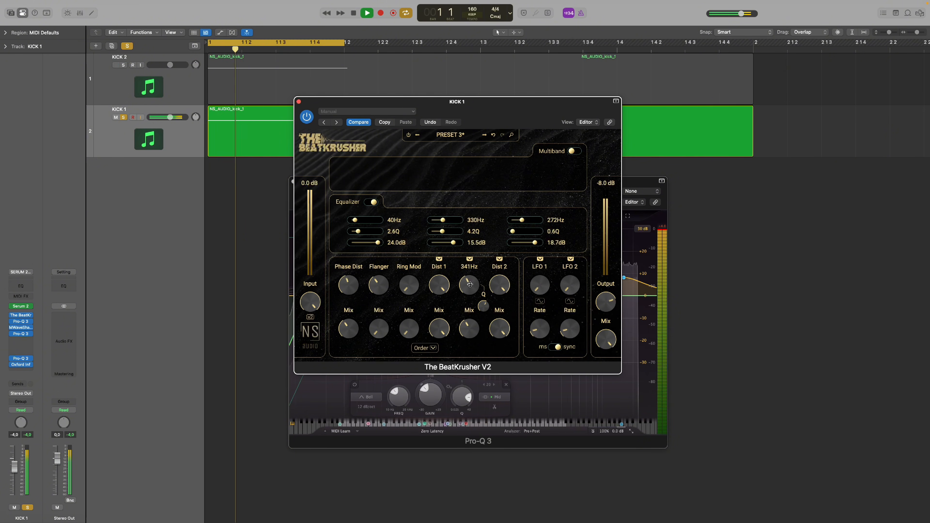
pyautogui.press('space')
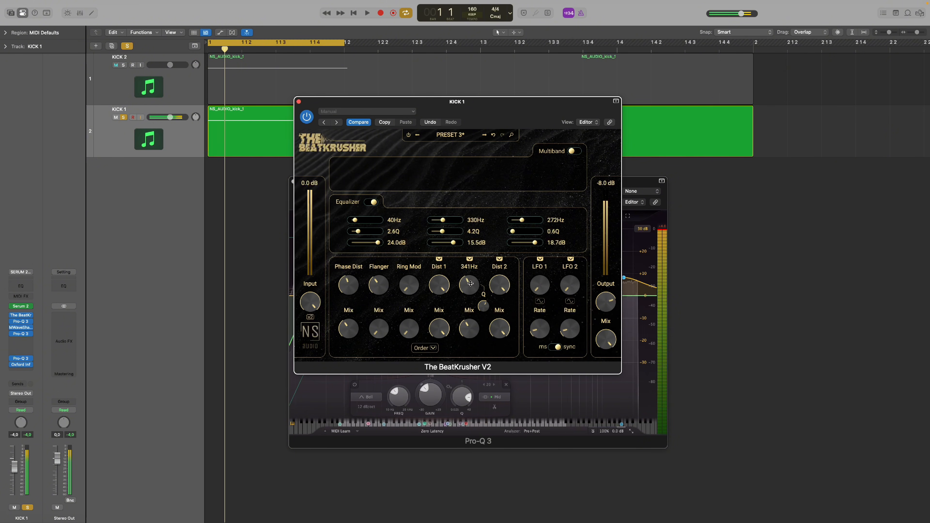
# Revert The BeatKrusher and Pro-Q 3 to their saved settings, undo the Serum 2 equalizer change, and audition the kick.
pyautogui.click(361, 124)
pyautogui.click(641, 182)
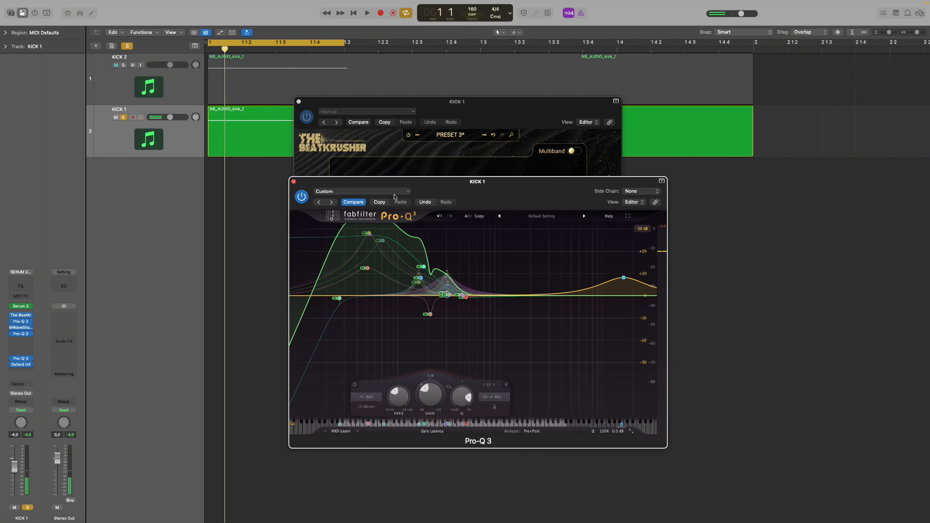
pyautogui.click(354, 202)
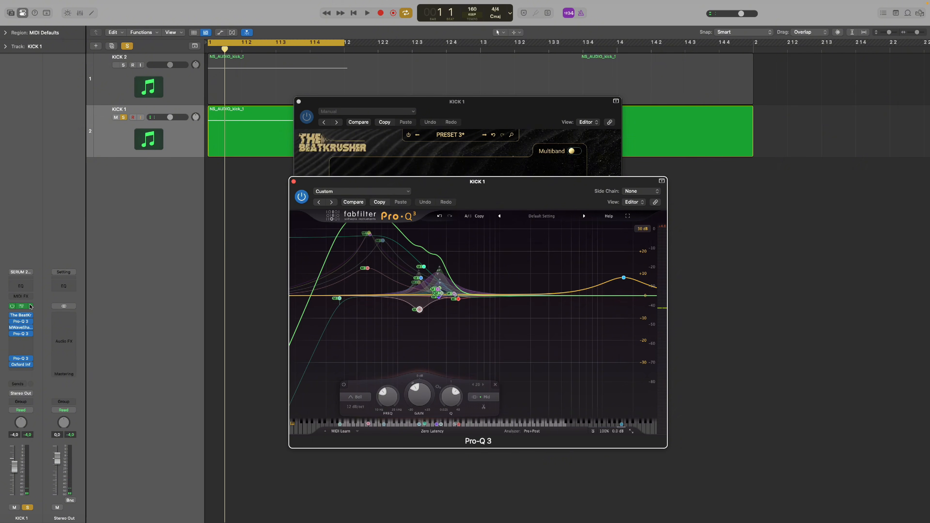
pyautogui.click(22, 307)
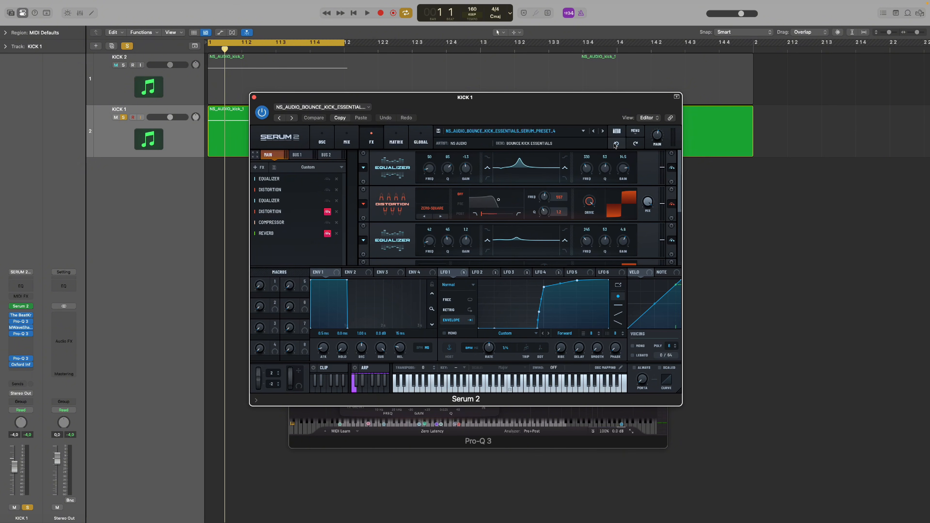
pyautogui.press('space')
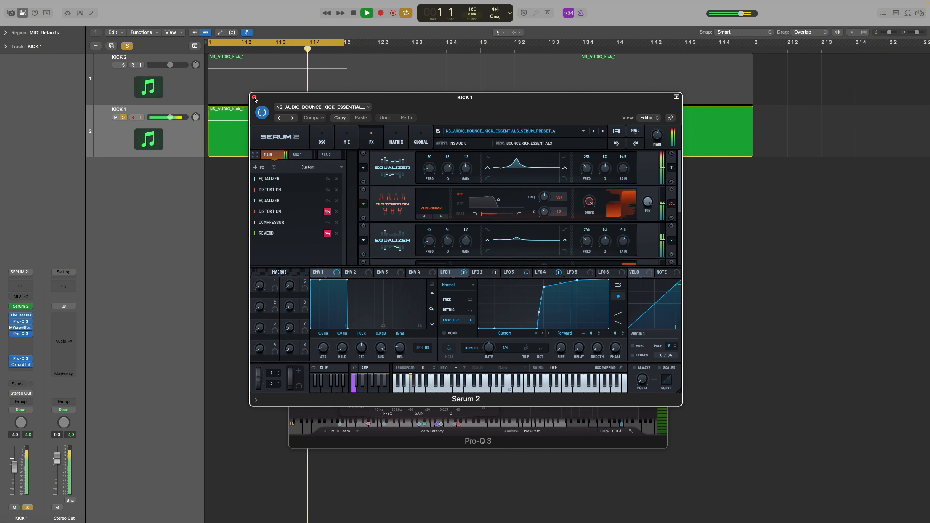
# Close KICK 1's open plug-in windows and solo the KICK 2 track instead.
pyautogui.click(254, 97)
pyautogui.click(294, 181)
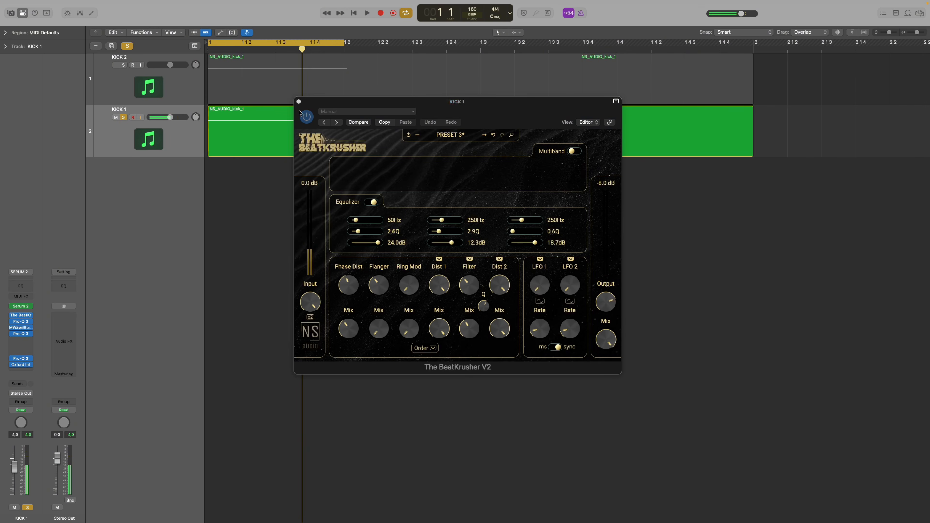
pyautogui.click(298, 102)
pyautogui.click(133, 66)
pyautogui.click(123, 65)
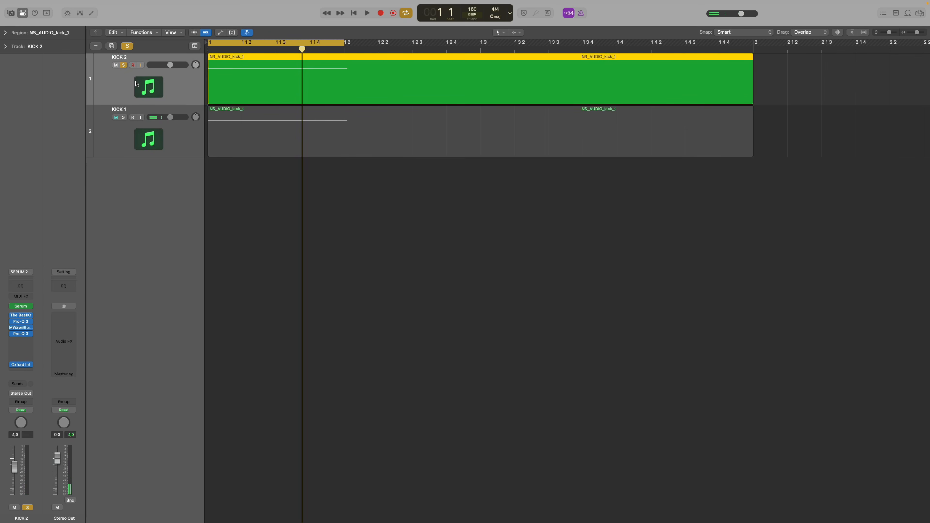
# Examine KICK 2's Serum oscillators, effects and filter cutoff, and open The BeatKrusher to check its equalizer and filter frequencies.
pyautogui.click(20, 306)
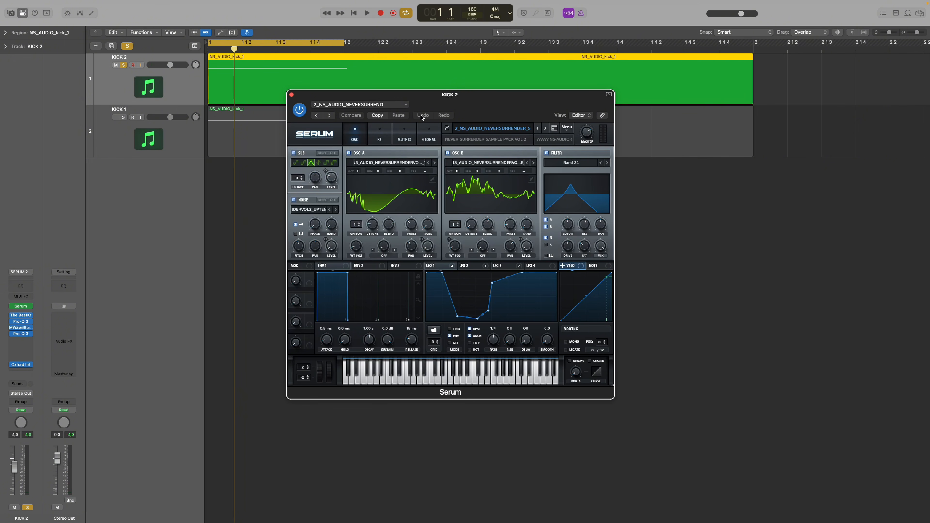
pyautogui.click(389, 141)
pyautogui.click(355, 141)
pyautogui.click(377, 136)
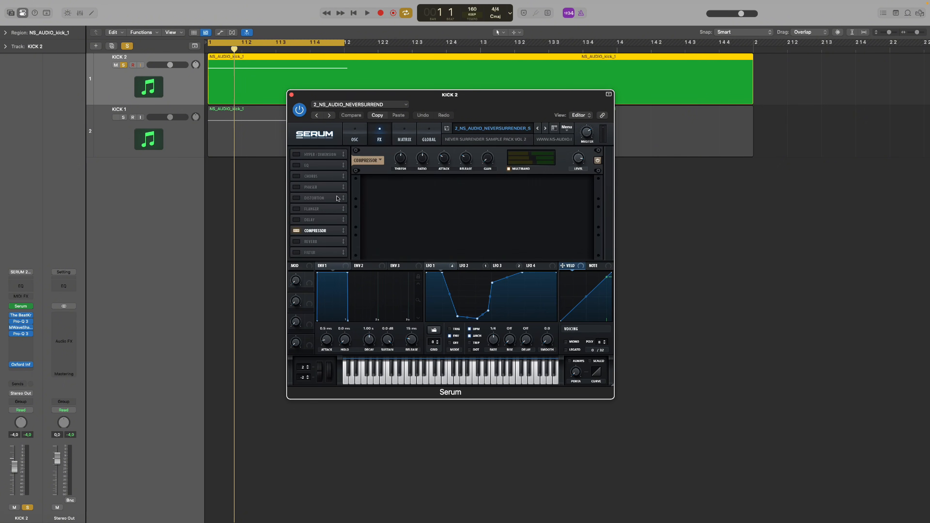
pyautogui.click(354, 134)
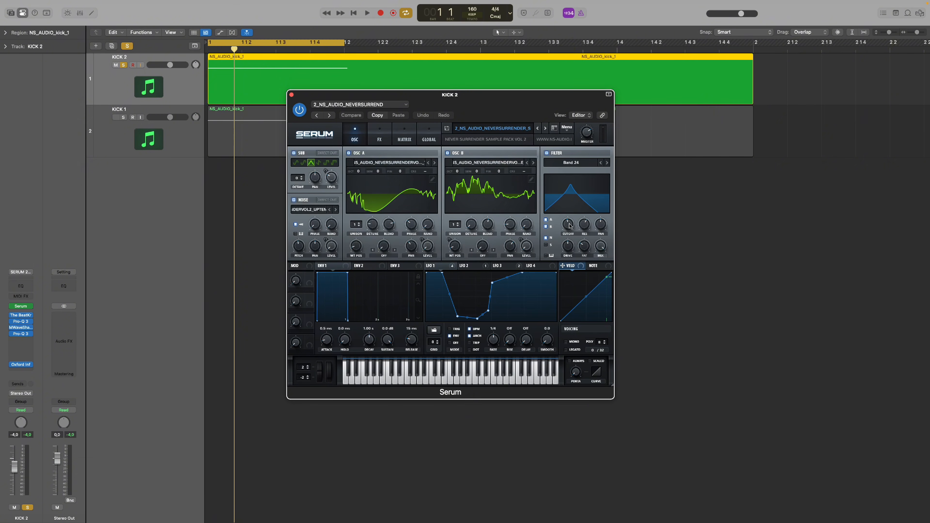
pyautogui.moveTo(571, 225)
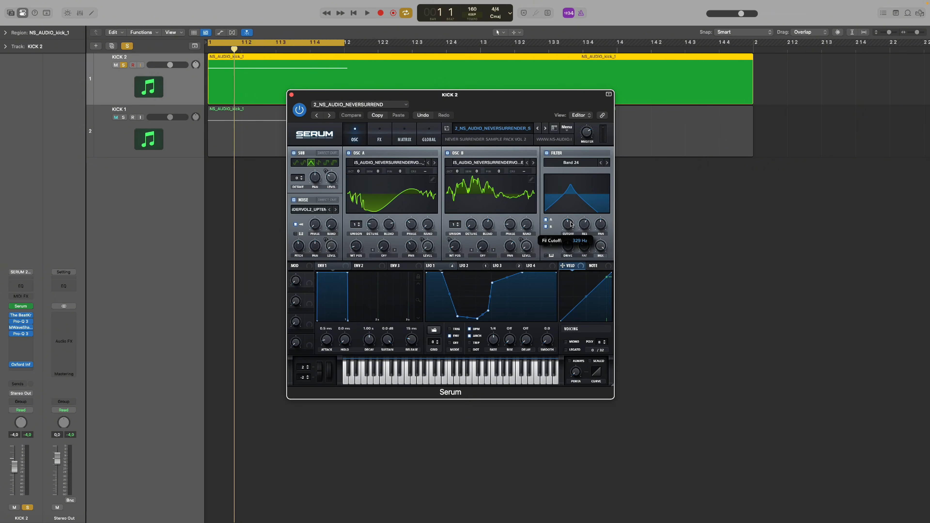
pyautogui.click(25, 318)
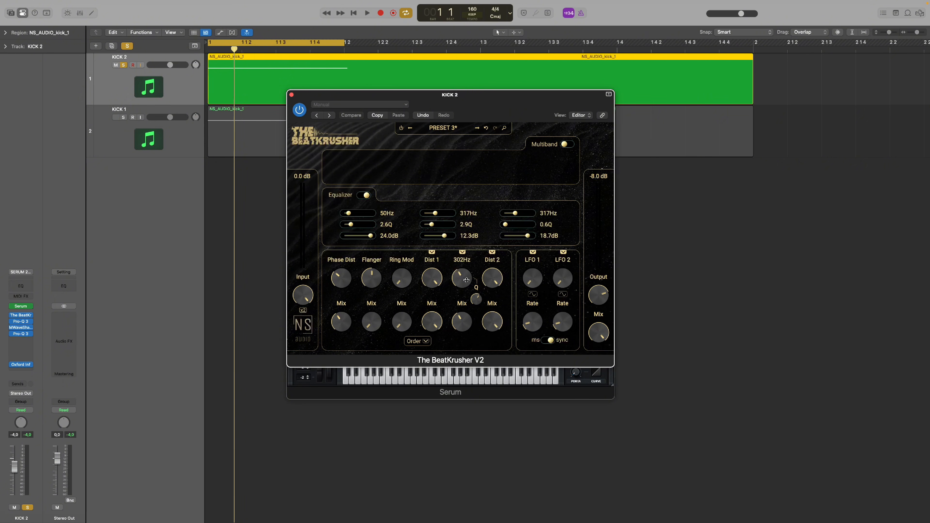
# Shift the mid-band cluster in KICK 2's first Pro-Q 3 to about 293 Hz during playback, and close the plug-in windows.
pyautogui.click(22, 323)
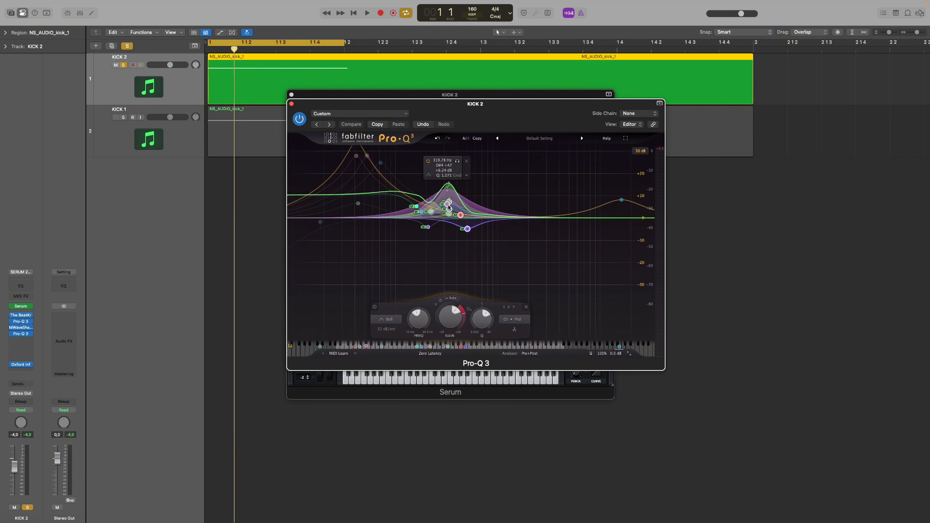
pyautogui.press('space')
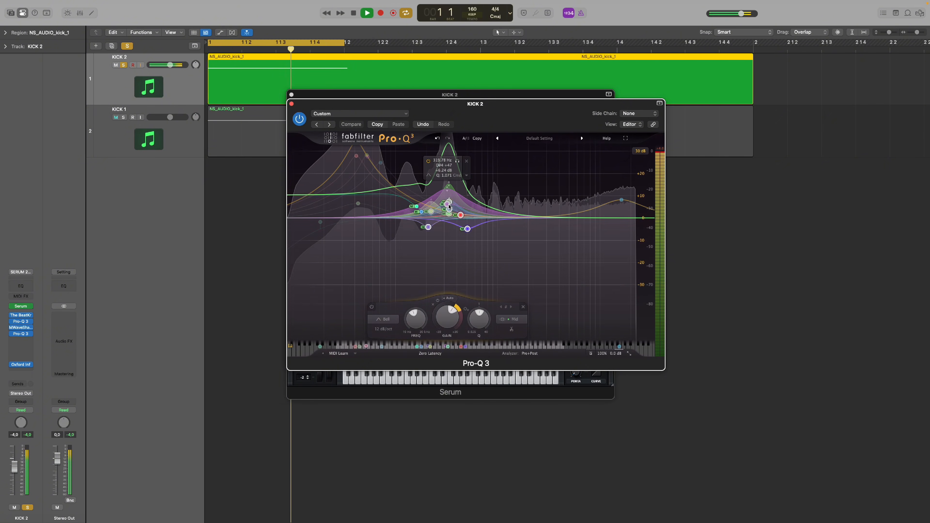
pyautogui.moveTo(449, 208)
pyautogui.mouseDown()
pyautogui.moveTo(436, 207)
pyautogui.moveTo(444, 207)
pyautogui.mouseUp()
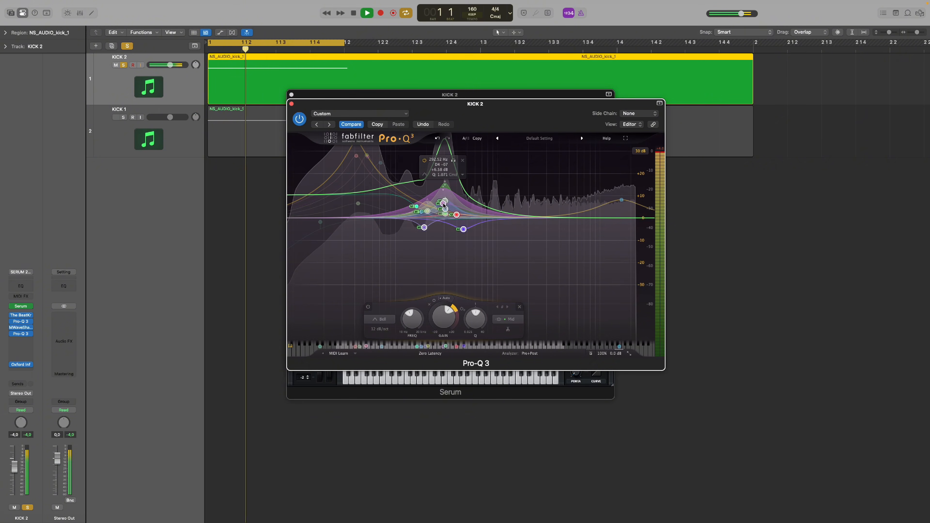
pyautogui.press('space')
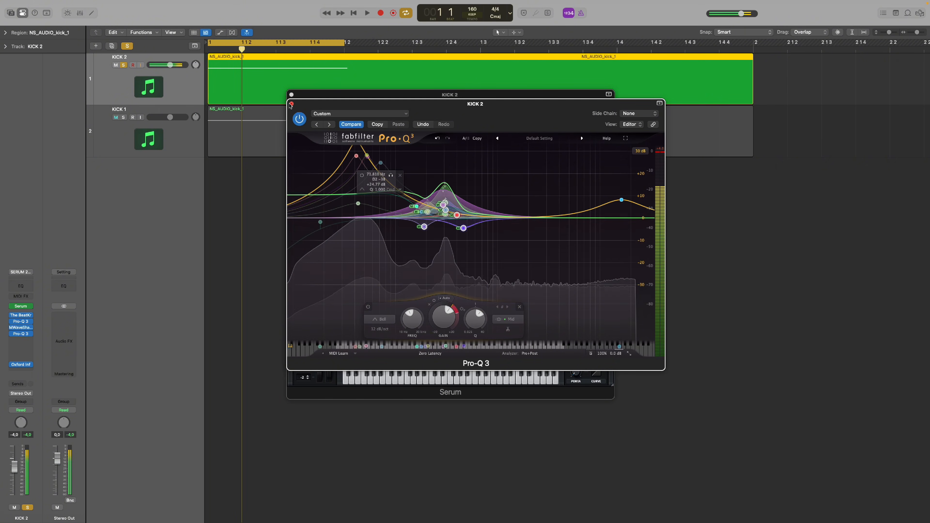
pyautogui.click(291, 103)
pyautogui.click(291, 94)
pyautogui.click(291, 95)
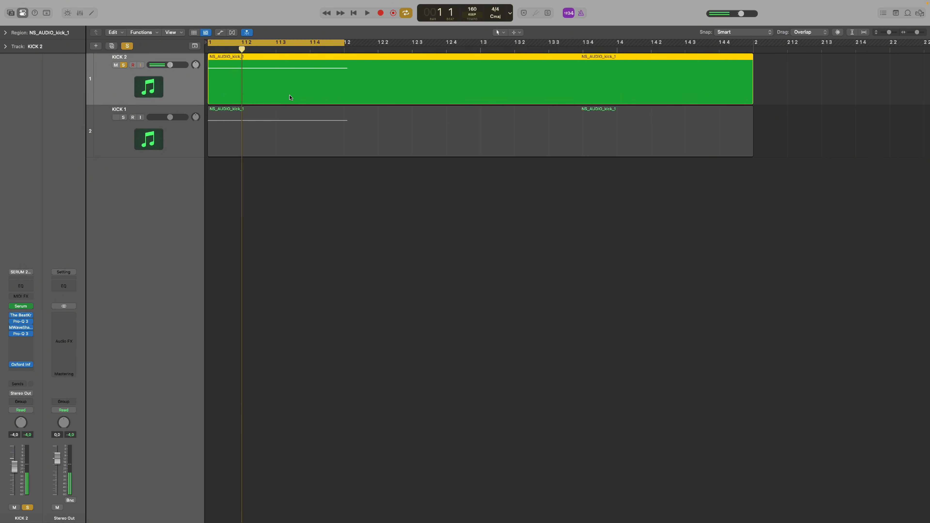
# Raise the flanger mix in KICK 1's The BeatKrusher to 59% during playback, and close the plug-in window.
pyautogui.click(168, 139)
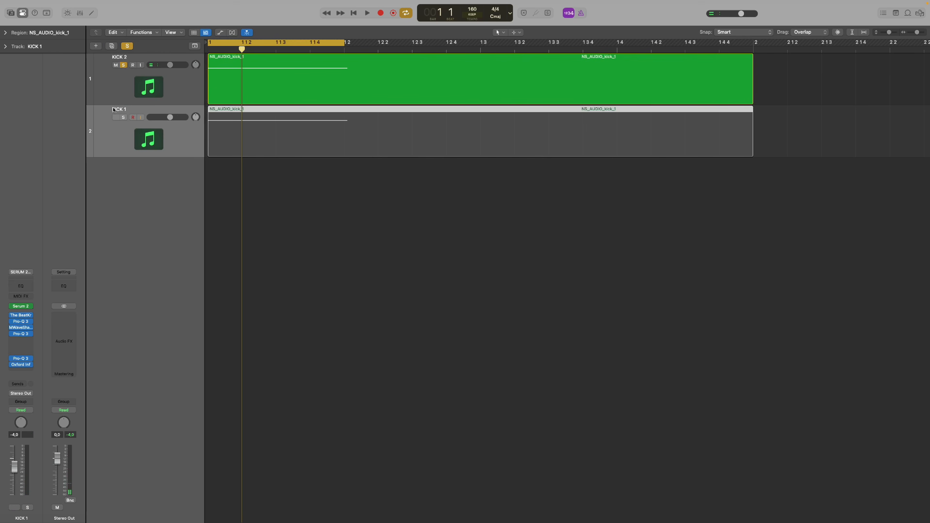
pyautogui.click(22, 316)
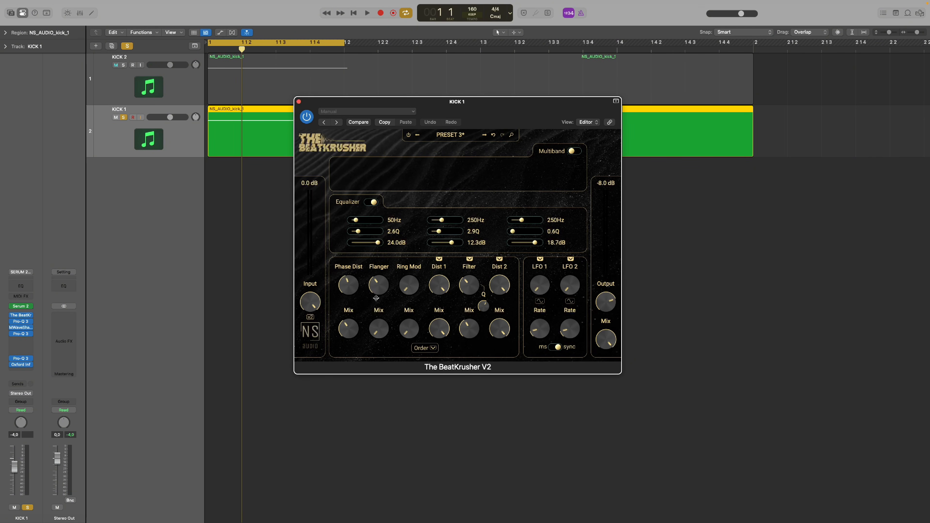
pyautogui.press('space')
pyautogui.moveTo(380, 333); pyautogui.dragTo(381, 298)
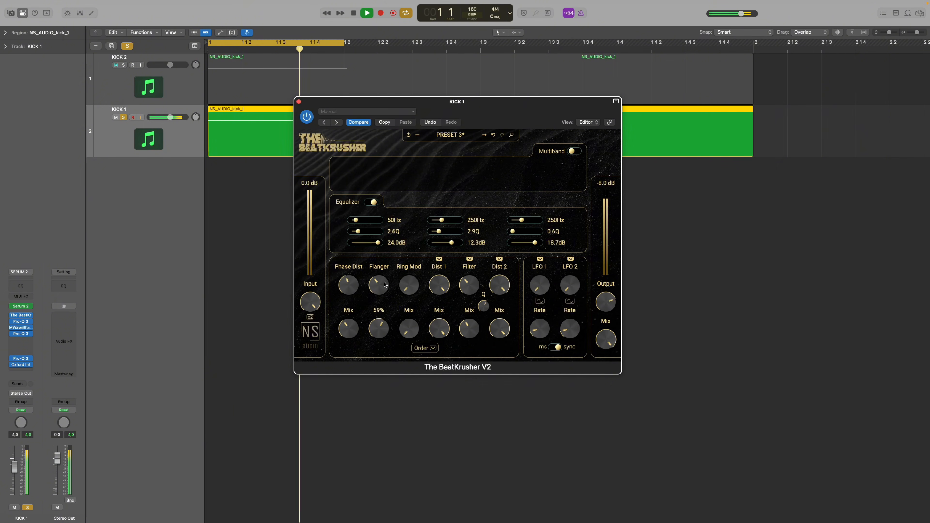
pyautogui.press('space')
pyautogui.moveTo(406, 329)
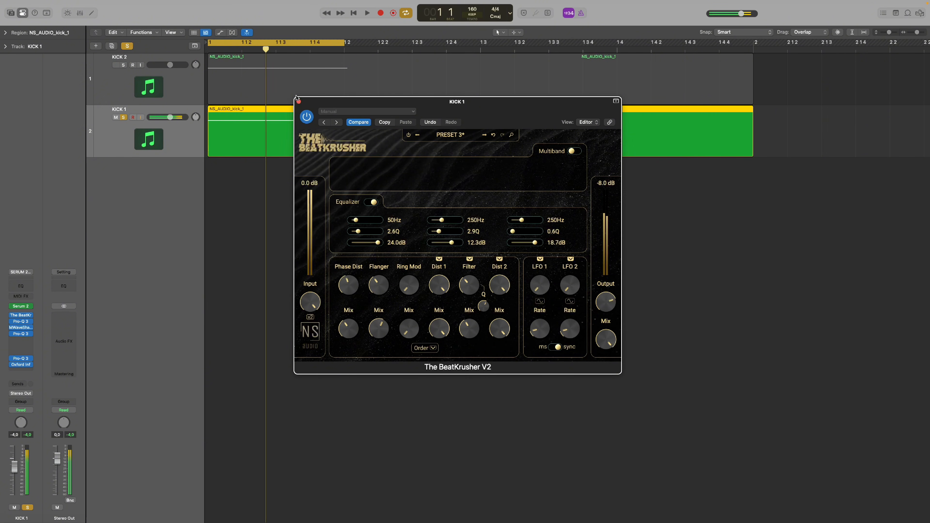
pyautogui.click(298, 102)
# Split the KICK 1 region at beat 1 2, splitting the crossing notes, and delete the part after the cut.
pyautogui.press('t')
pyautogui.click(341, 141)
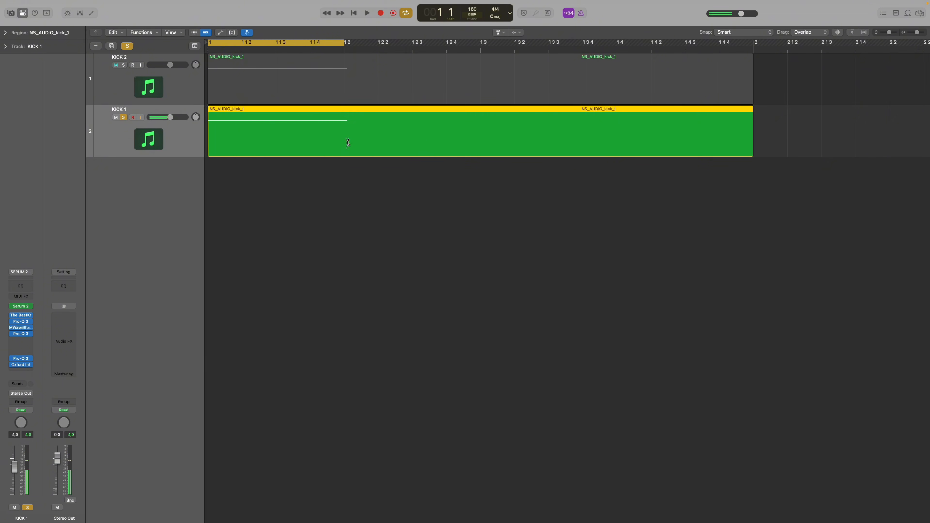
pyautogui.press('space')
pyautogui.click(342, 140)
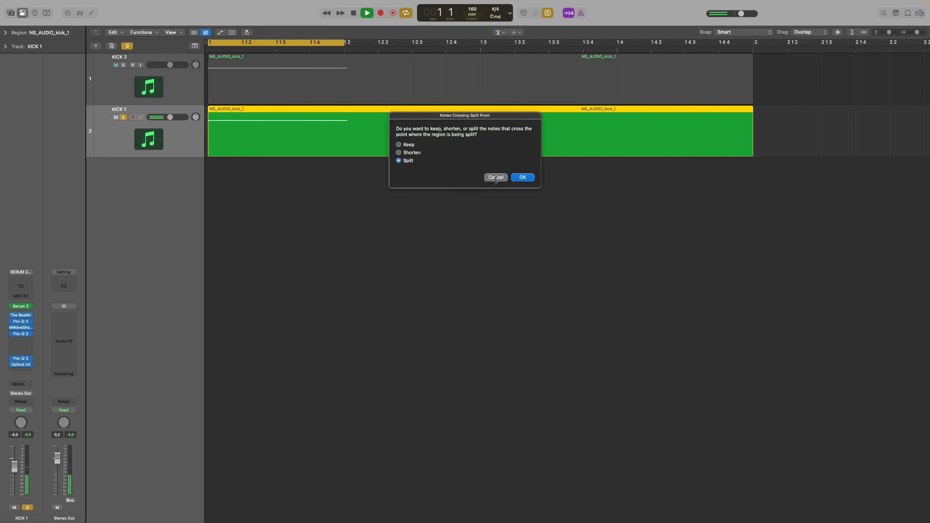
pyautogui.click(495, 177)
pyautogui.click(346, 138)
pyautogui.press('Return')
pyautogui.press('space')
pyautogui.press('t')
pyautogui.press('t')
pyautogui.press('Delete')
# Repeat the shortened KICK 1 region five times along the track.
pyautogui.click(269, 147)
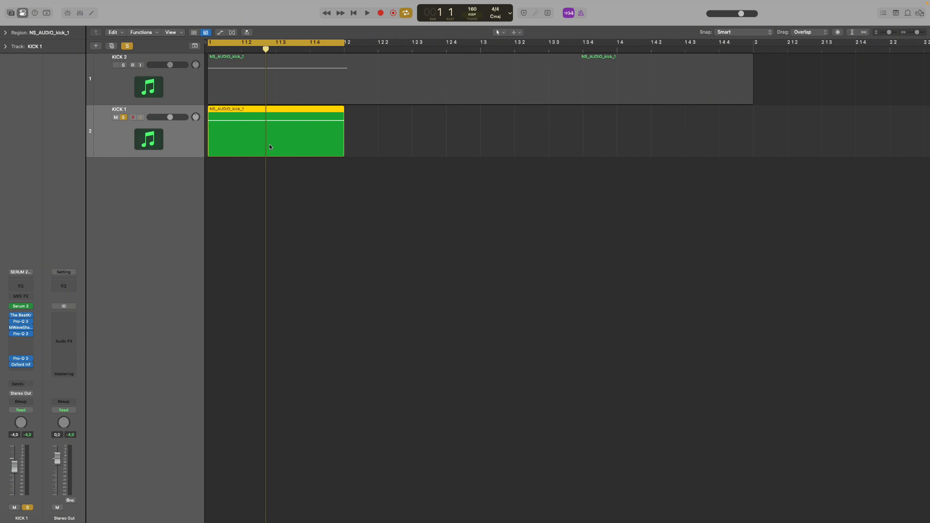
pyautogui.press('super+r')
pyautogui.press('super+r')
pyautogui.press('super+r')
pyautogui.press('super+r')
pyautogui.press('super+r')
pyautogui.scroll(-3, 469, 174)
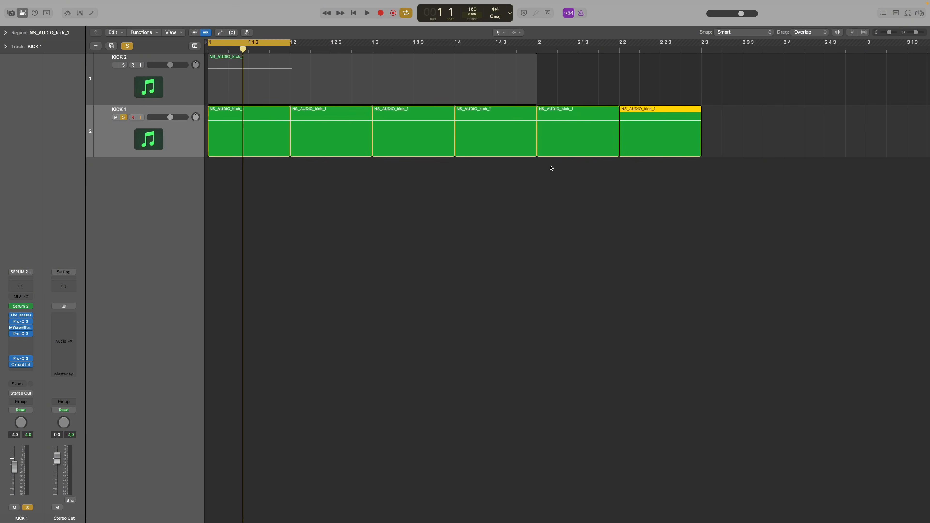
# Bounce all six KICK 1 regions in place to a new audio track.
pyautogui.moveTo(784, 168); pyautogui.dragTo(257, 138)
pyautogui.hotkey('ctrl', 'b')
pyautogui.press('Return')
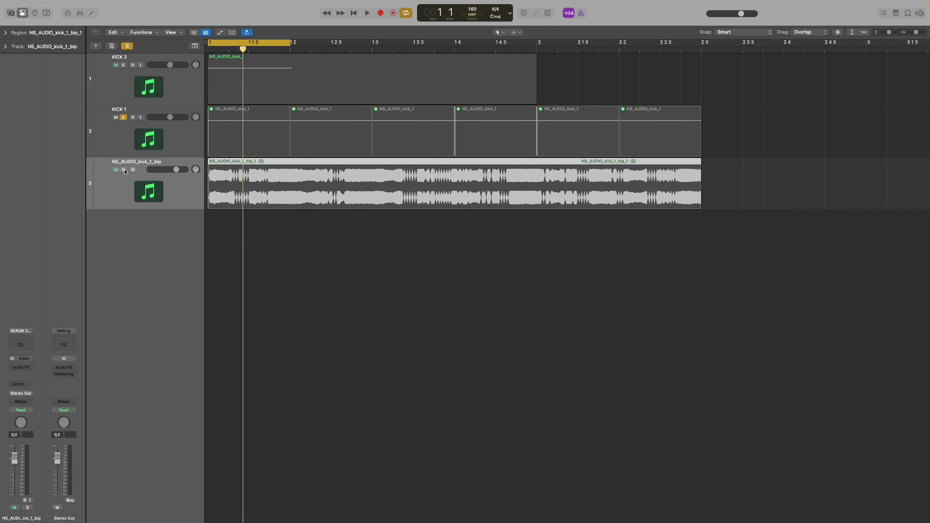
# Solo the bounced track, extend the cycle range to 2 3 1 1, and play the six bounced kicks.
pyautogui.click(123, 169)
pyautogui.keyDown('shift'); pyautogui.click(700, 44); pyautogui.keyUp('shift')
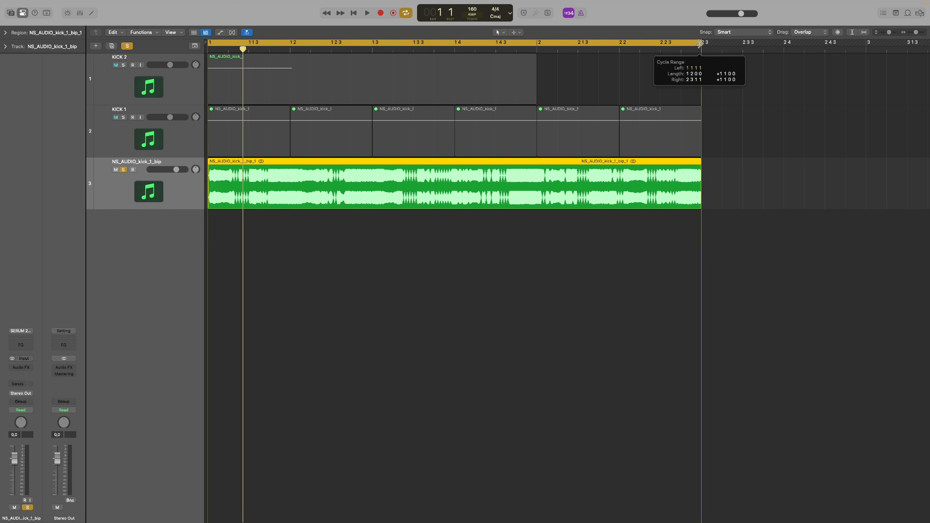
pyautogui.click(619, 217)
pyautogui.click(567, 192)
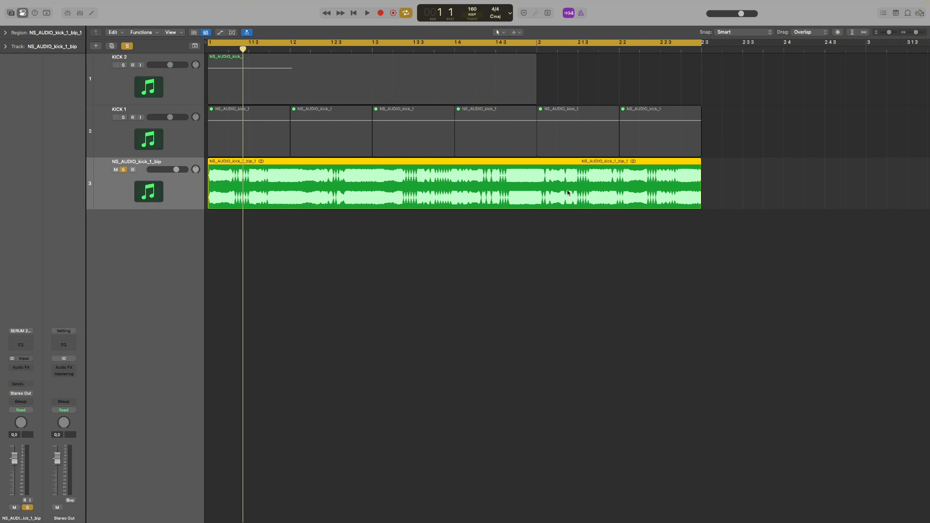
pyautogui.press('space')
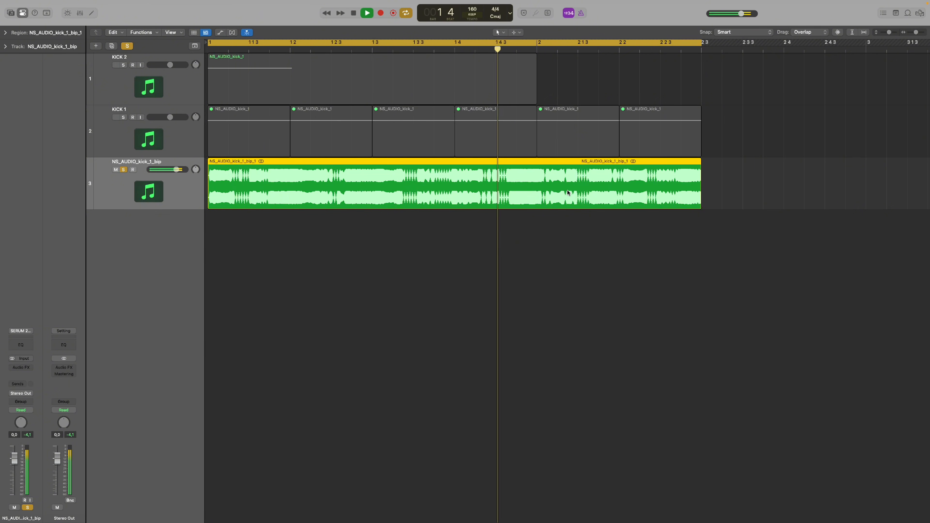
pyautogui.press('space')
# Set the cycle range around the second bounced kick, from 1 2 to 1 3, and audition it.
pyautogui.click(294, 45)
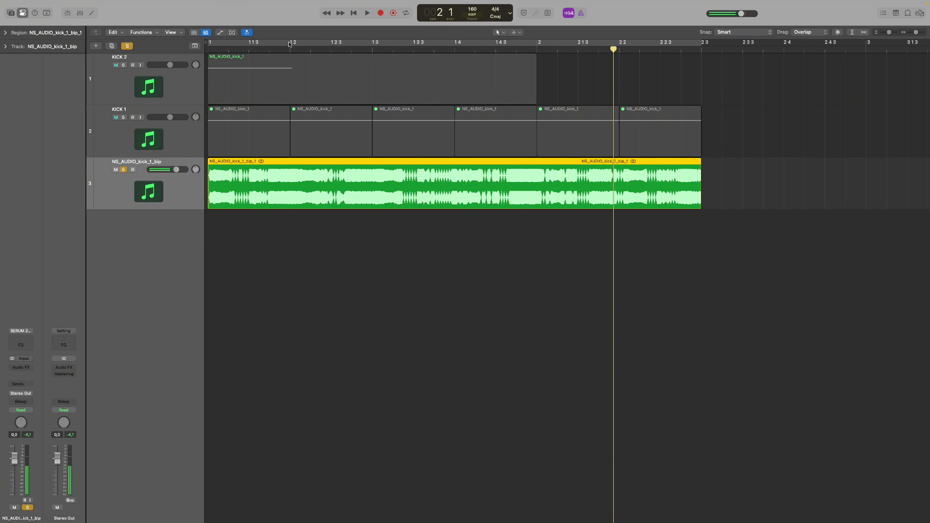
pyautogui.moveTo(289, 44); pyautogui.dragTo(373, 46)
pyautogui.press('space')
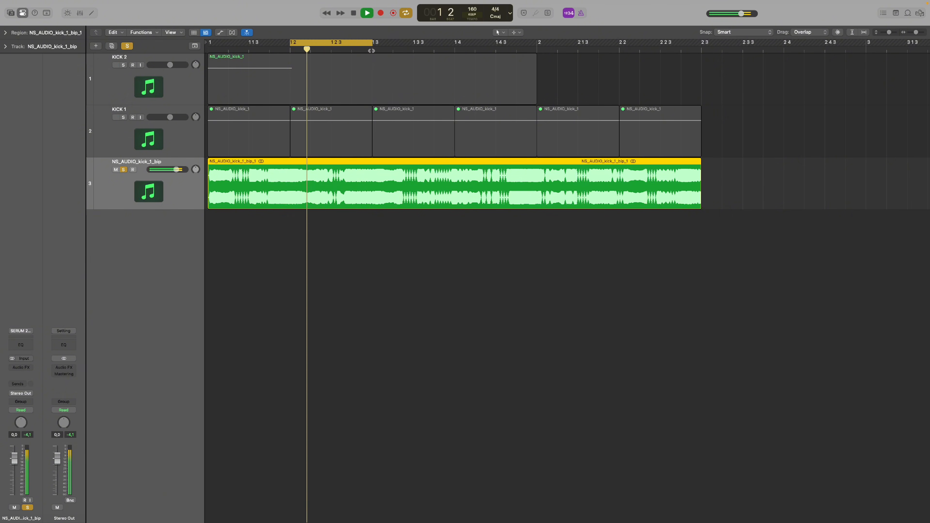
pyautogui.press('space')
# Unmute KICK 1's second region, bounce it in place to another new track, and play that bounce soloed.
pyautogui.click(125, 118)
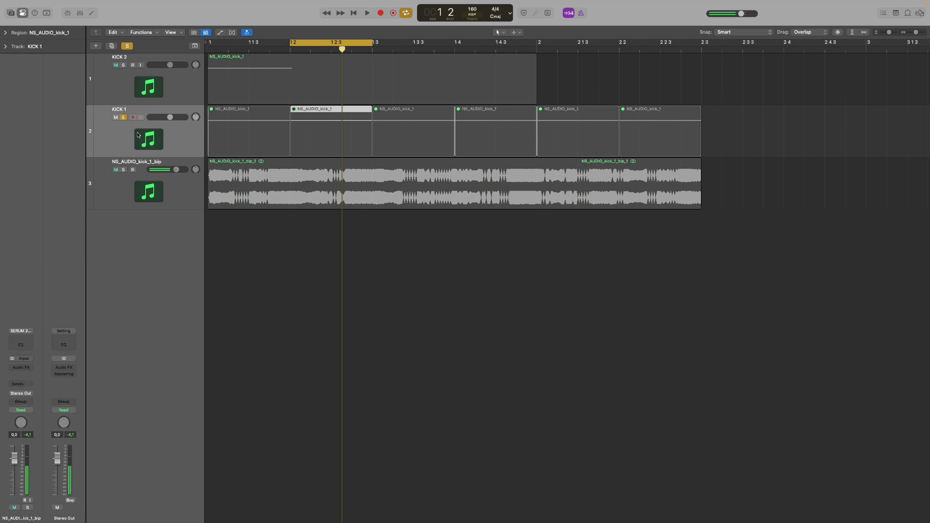
pyautogui.click(289, 143)
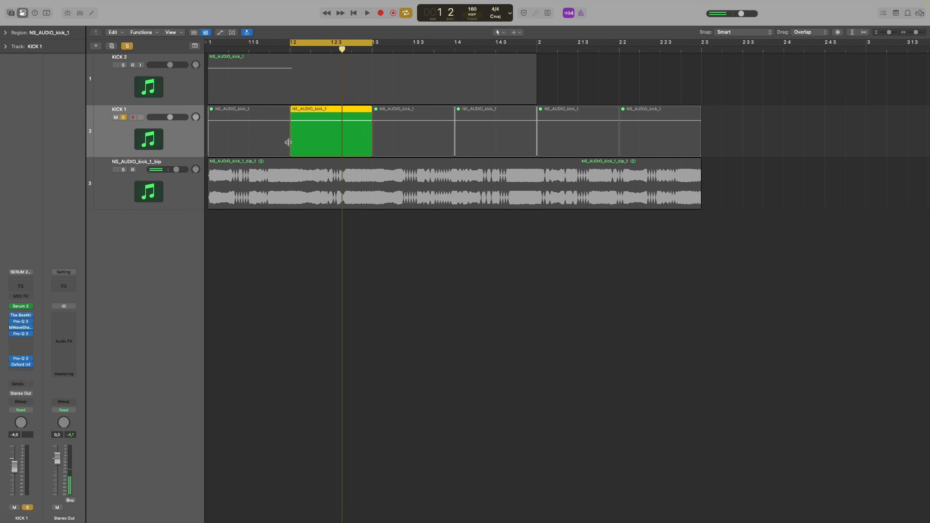
pyautogui.click(21, 317)
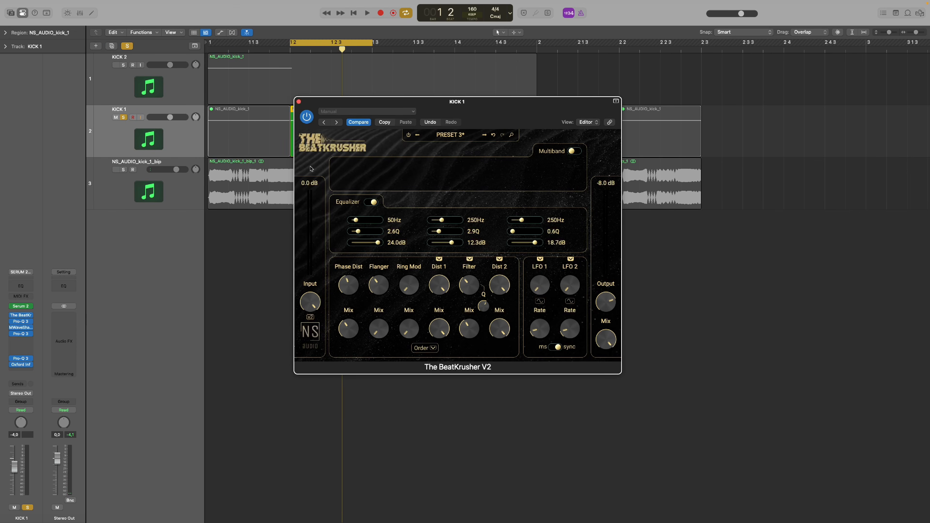
pyautogui.click(298, 101)
pyautogui.hotkey('ctrl', 'b')
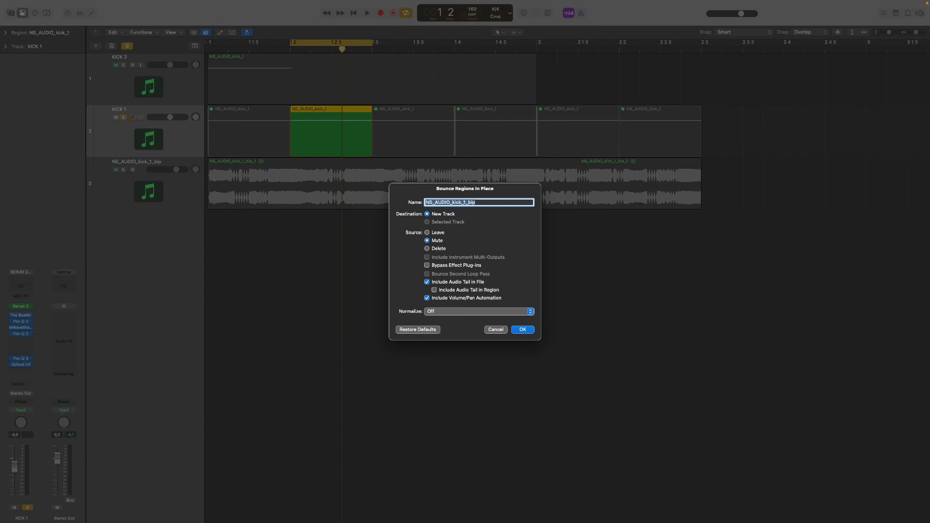
pyautogui.press('Return')
pyautogui.click(123, 169)
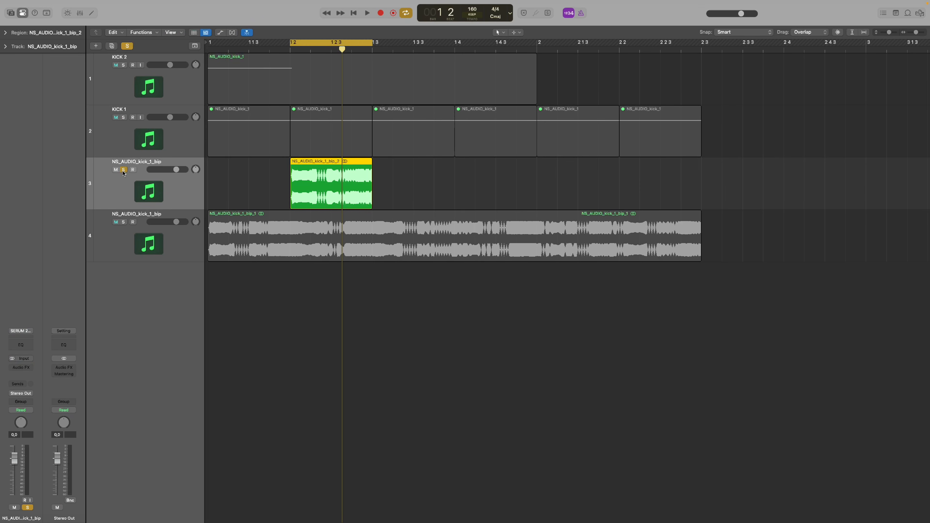
pyautogui.press('space')
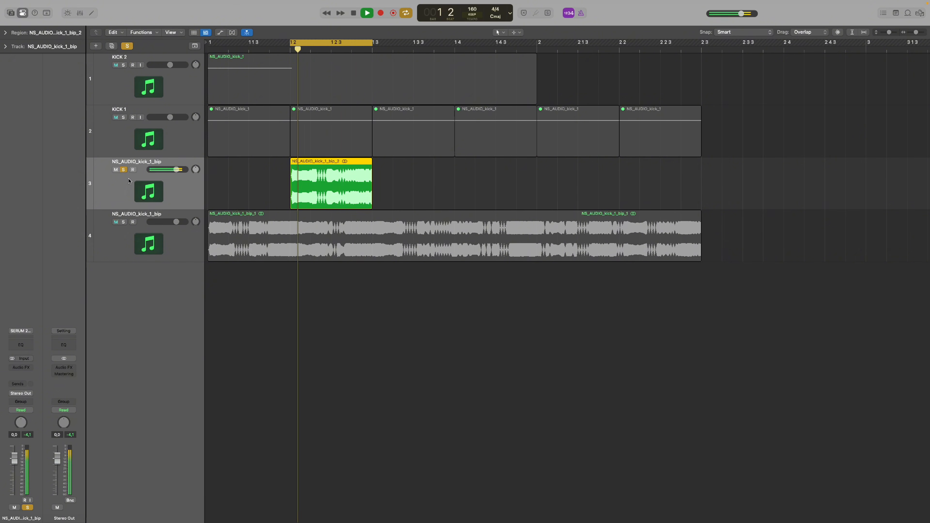
# Split the six-kick bounce at 1 2 and 1 3, and delete the parts outside that range.
pyautogui.press('t')
pyautogui.moveTo(284, 242); pyautogui.dragTo(290, 243)
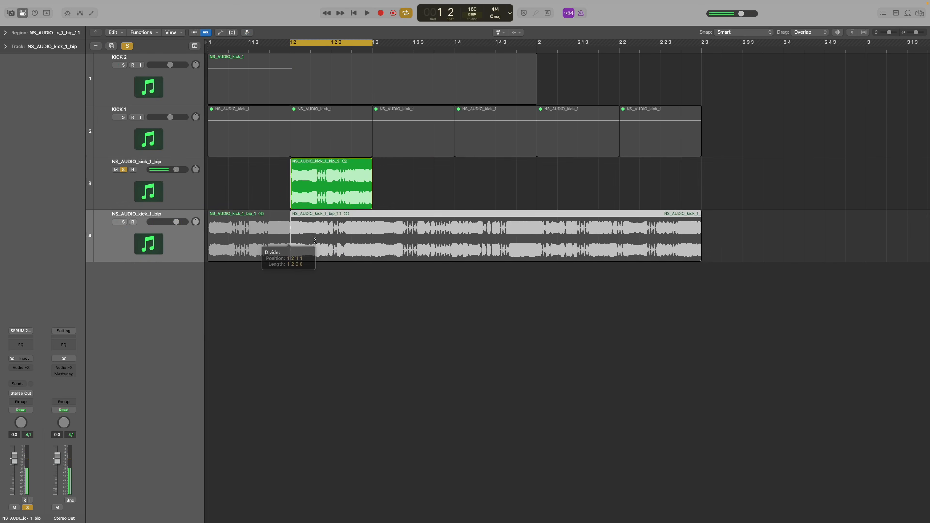
pyautogui.moveTo(364, 243); pyautogui.dragTo(372, 246)
pyautogui.press('space')
pyautogui.press('t')
pyautogui.press('t')
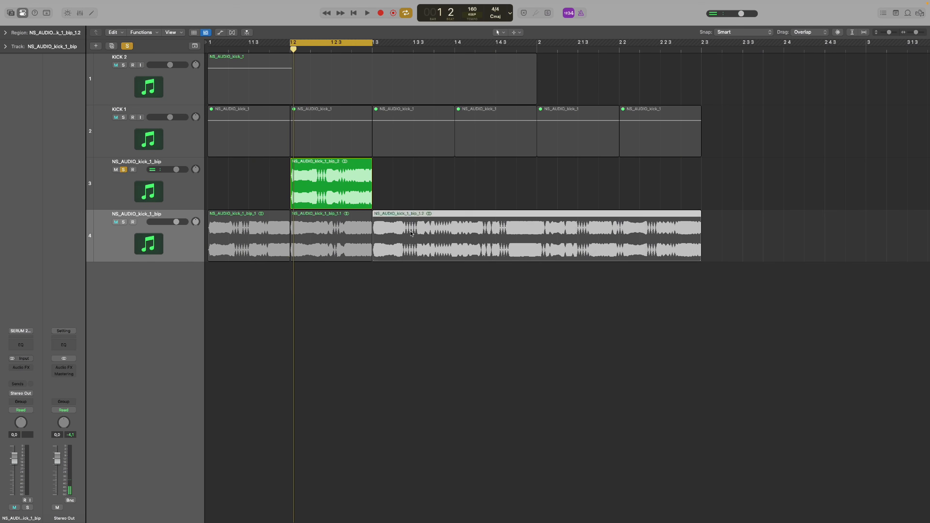
pyautogui.press('BackSpace')
pyautogui.moveTo(226, 282); pyautogui.dragTo(309, 257)
pyautogui.press('BackSpace')
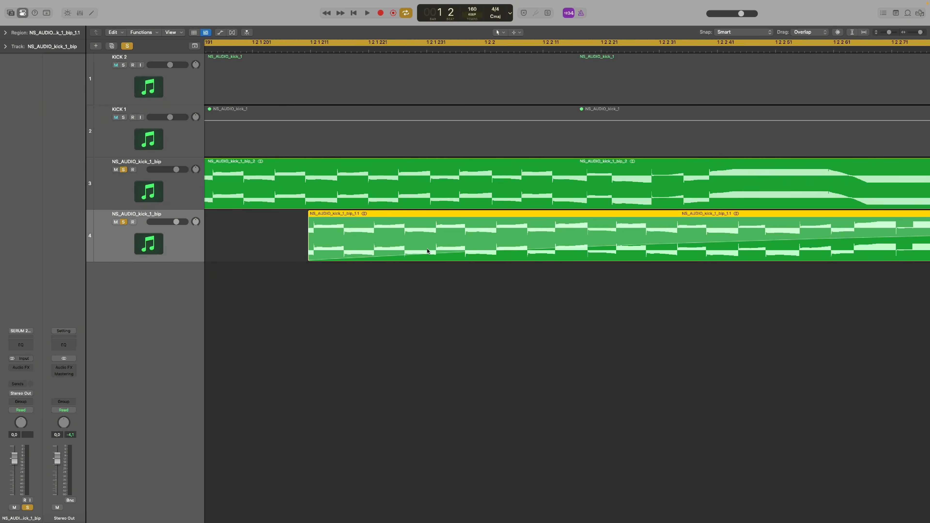
# Audition the two bounced kick layers playing together over the full cycle range.
pyautogui.press('space')
pyautogui.press('super+Left')
pyautogui.press('super+Left')
pyautogui.press('super+Left')
pyautogui.press('super+Left')
pyautogui.press('super+Left')
pyautogui.press('super+Left')
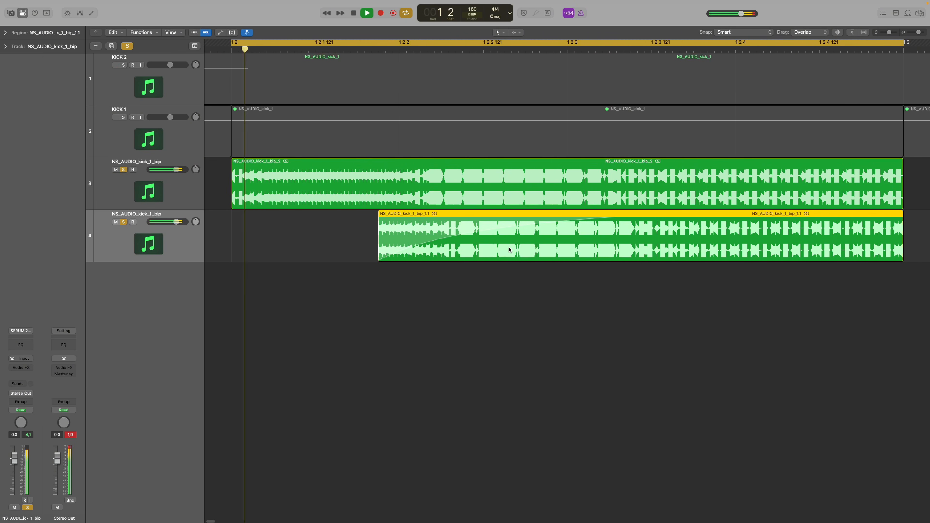
pyautogui.press('space')
# Try moving the faded-in bounce slightly later, and compare the layers by toggling the other bounce's solo during playback.
pyautogui.click(535, 265)
pyautogui.click(537, 255)
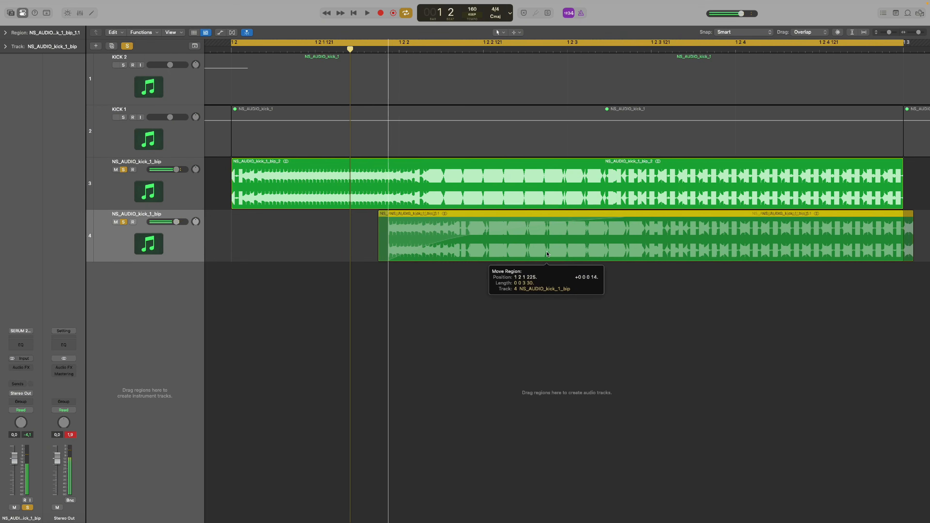
pyautogui.press('space')
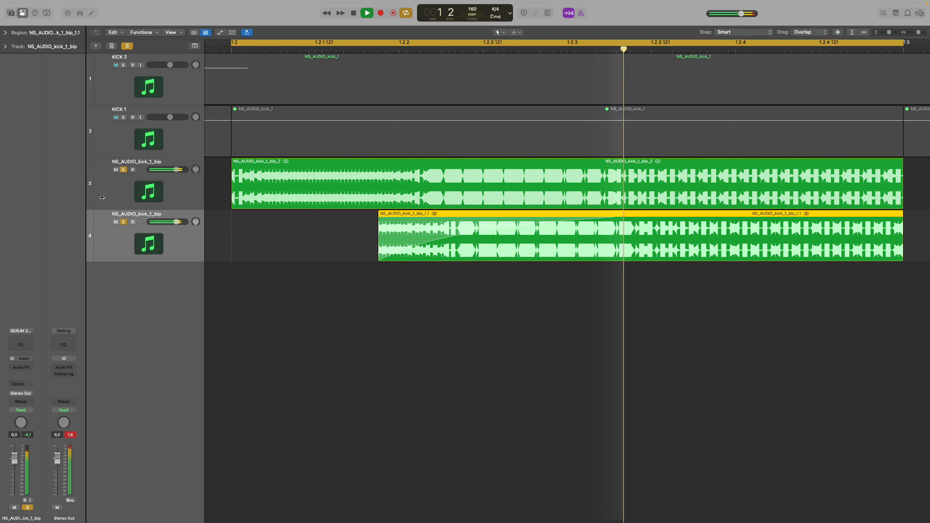
pyautogui.click(123, 170)
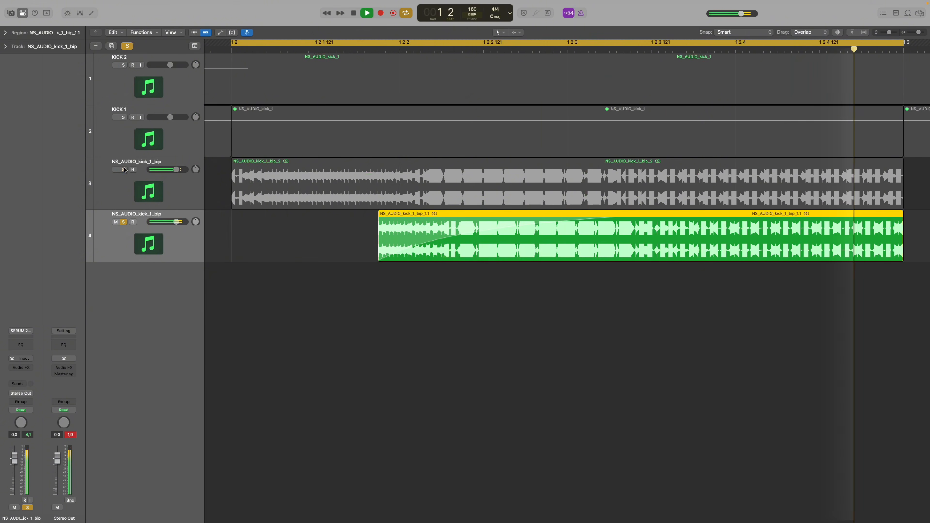
pyautogui.press('space')
pyautogui.click(123, 170)
# Trim the end of the second bounce to just past 1 2 2, overlapping the other layer's fade-in, and audition the result.
pyautogui.press('super+Left')
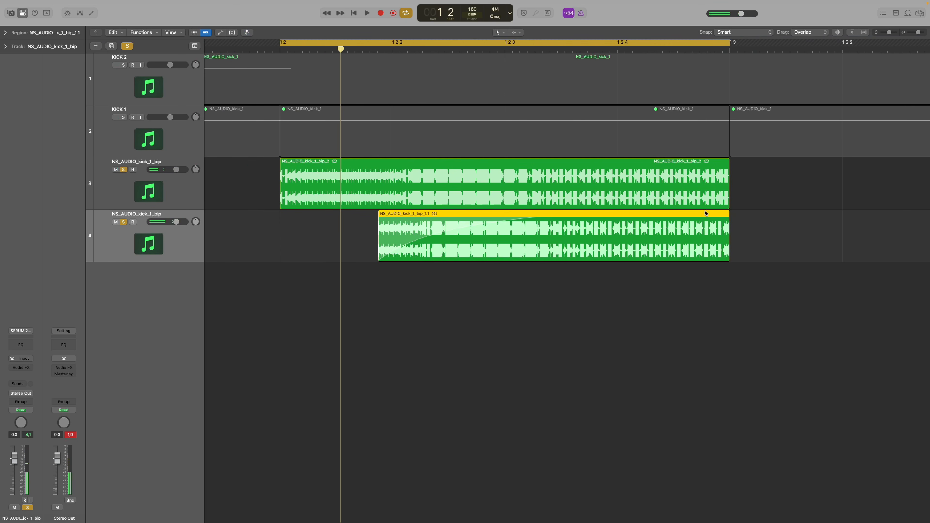
pyautogui.moveTo(730, 204); pyautogui.dragTo(414, 205)
pyautogui.press('space')
pyautogui.press('super+Left')
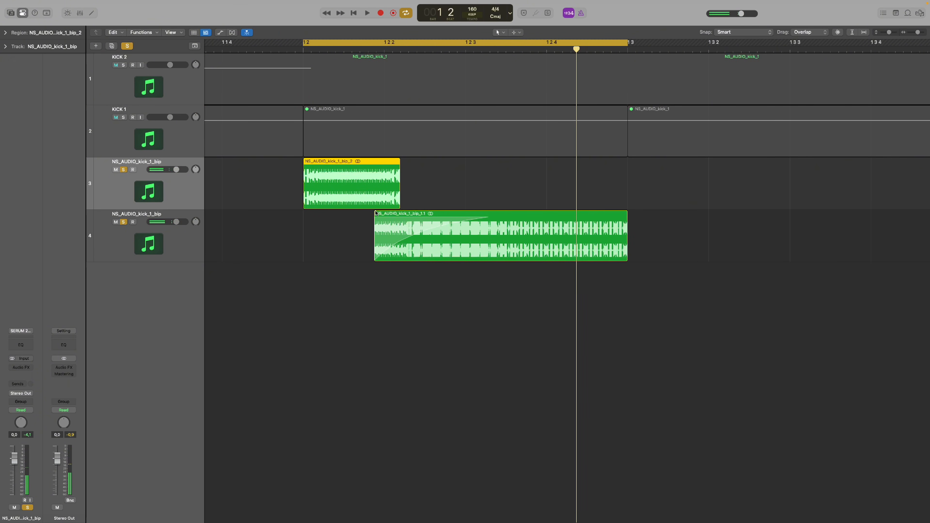
# Examine the effect knobs in KICK 1's The BeatKrusher, and close the plug-in window.
pyautogui.click(130, 152)
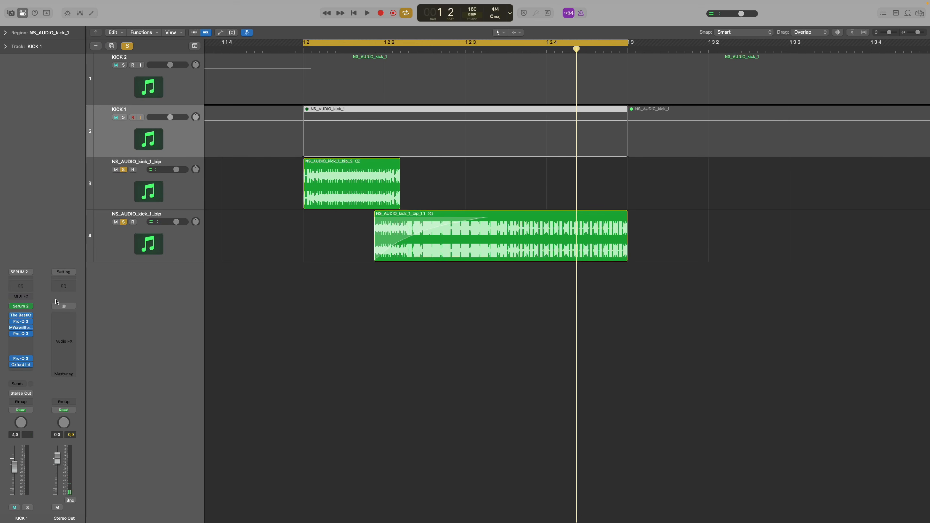
pyautogui.click(20, 315)
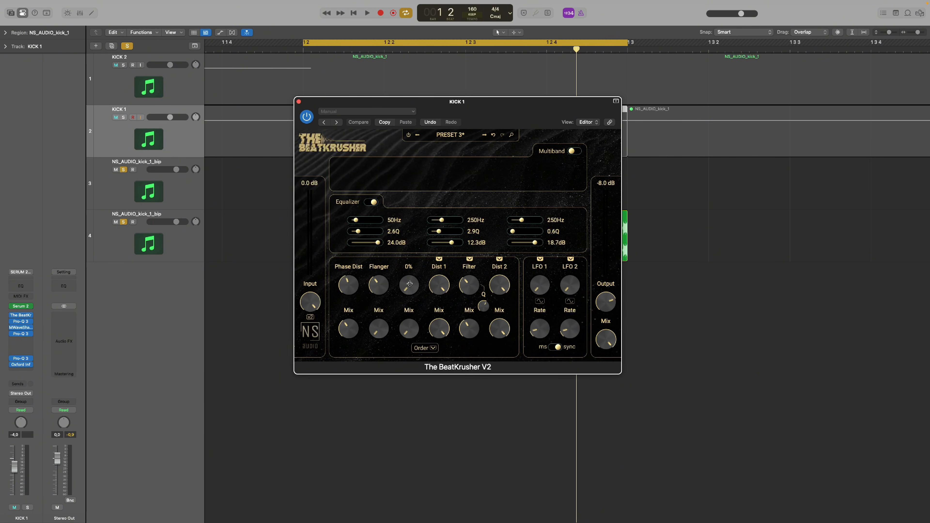
pyautogui.click(298, 102)
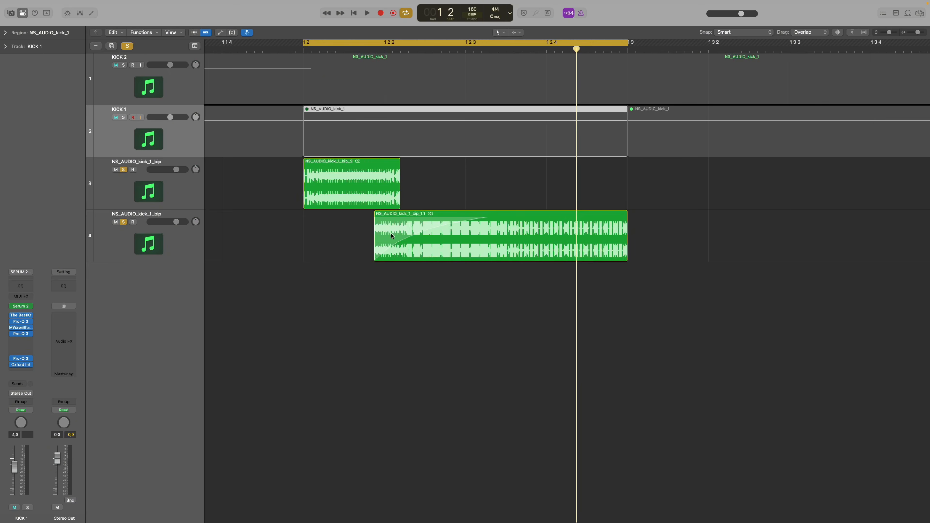
# Remove both bounced audio tracks and unmute all six KICK 1 regions.
pyautogui.press('super+Left')
pyautogui.press('super+Left')
pyautogui.press('super+Left')
pyautogui.press('super+Left')
pyautogui.press('super+Left')
pyautogui.press('super+Up')
pyautogui.press('super+Up')
pyautogui.press('super+Up')
pyautogui.press('super+Up')
pyautogui.press('super+Up')
pyautogui.moveTo(411, 222); pyautogui.dragTo(675, 96)
pyautogui.press('super+z')
pyautogui.hotkey('ctrl', 'm')
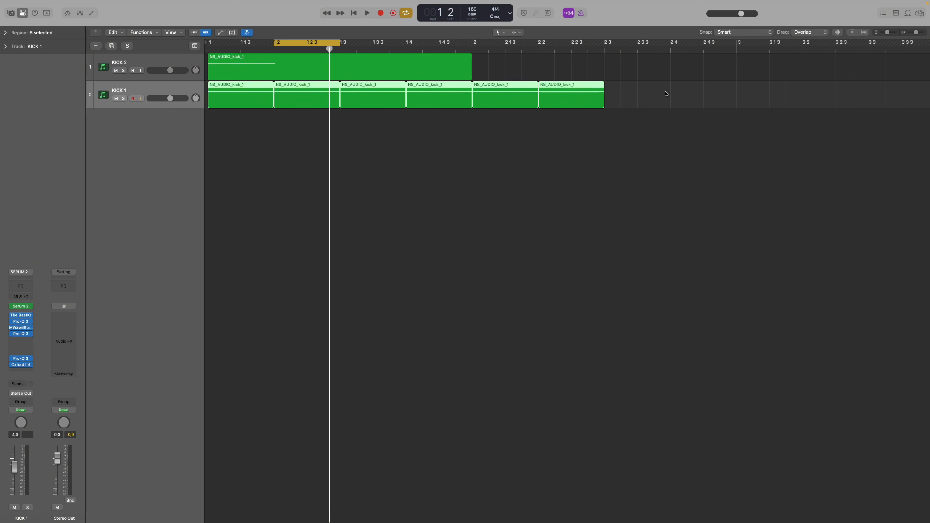
# Move the cycle range to the first kick, from 1 to 1 2, and hide the mixer.
pyautogui.moveTo(287, 43); pyautogui.dragTo(218, 44)
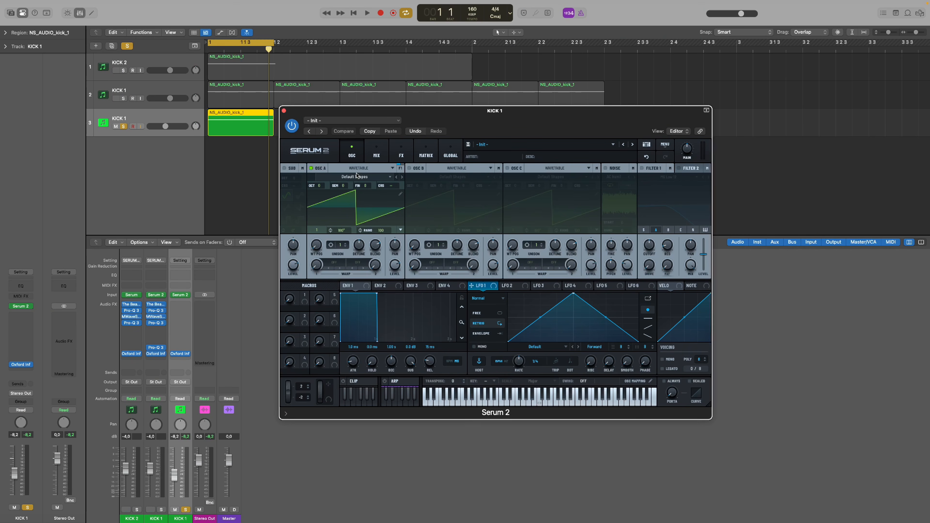
pyautogui.press('x')
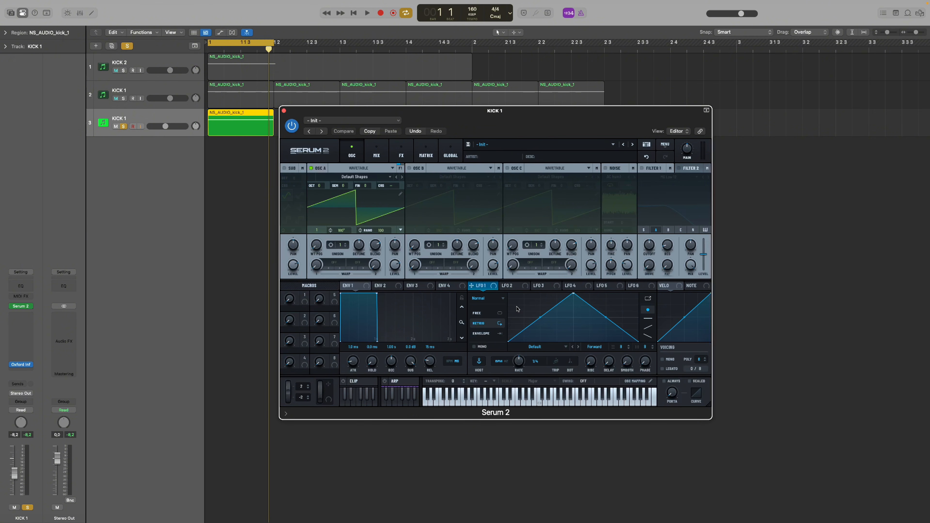
# Reshape LFO 1 into a steep drop, a rounded dip and a sharp rise back to full, and set it to Envelope mode.
pyautogui.moveTo(517, 308); pyautogui.dragTo(516, 284)
pyautogui.moveTo(532, 322); pyautogui.dragTo(571, 337)
pyautogui.moveTo(611, 305); pyautogui.dragTo(655, 288)
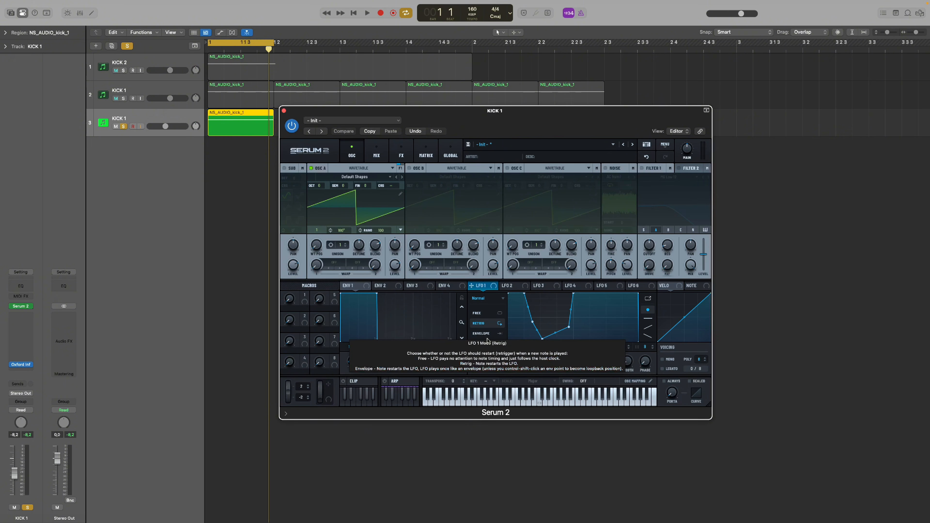
pyautogui.click(480, 333)
# Assign LFO 1 to oscillator A's level, enable the Sub oscillator, and audition the kick.
pyautogui.moveTo(482, 287); pyautogui.dragTo(394, 264)
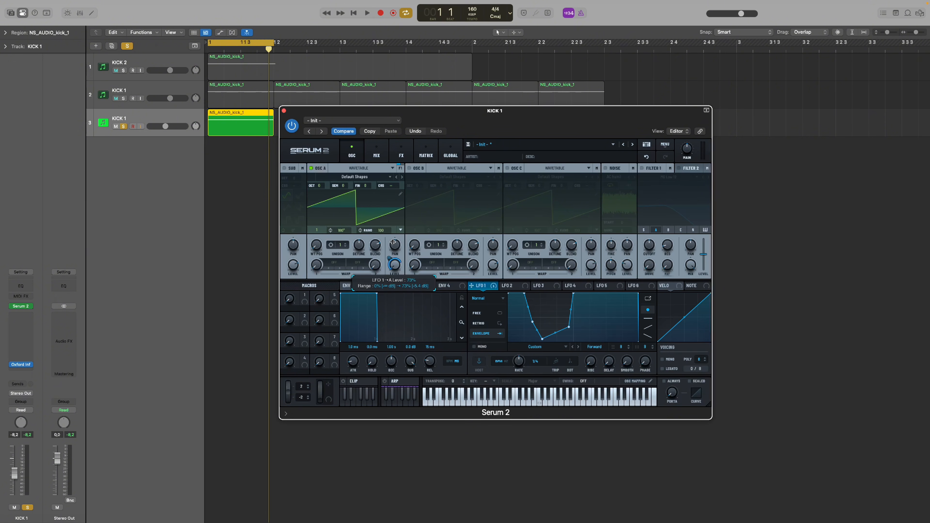
pyautogui.press('space')
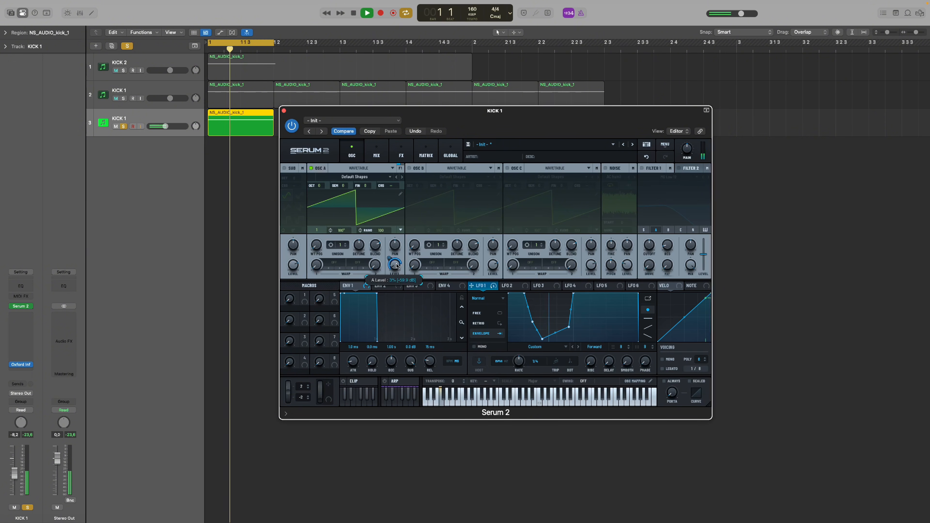
pyautogui.press('space')
pyautogui.click(285, 168)
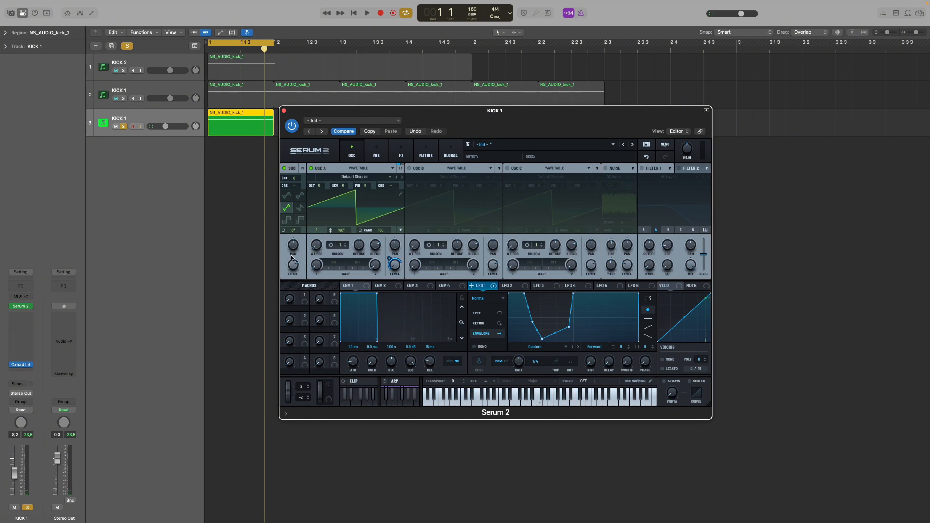
pyautogui.press('space')
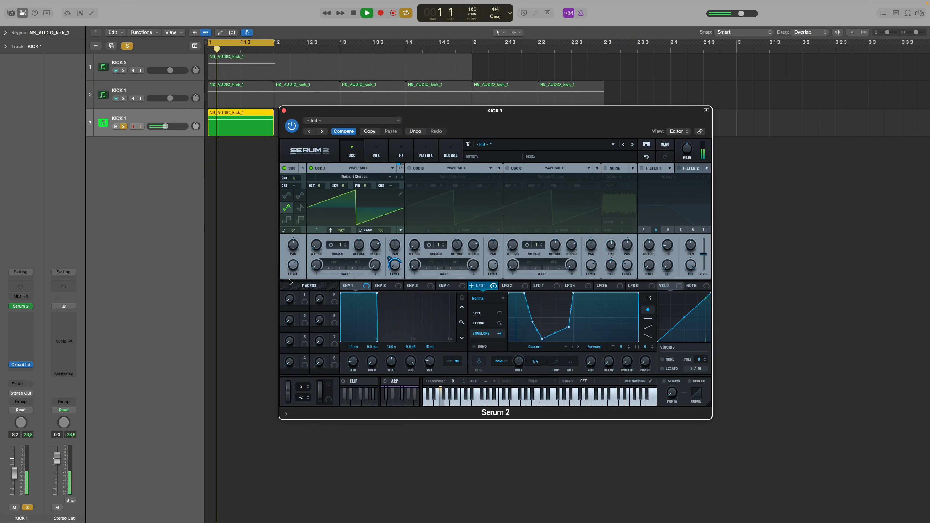
# Insert The BeatKrusher V2 after Serum 2 on KICK 1 and load PRESET 3 from the NO MULTIBAND presets.
pyautogui.click(29, 317)
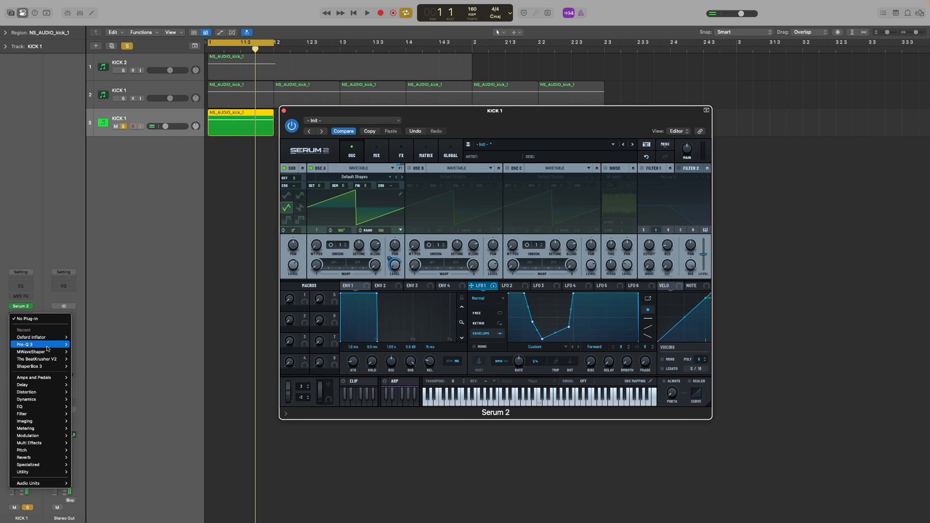
pyautogui.moveTo(52, 359)
pyautogui.click(80, 359)
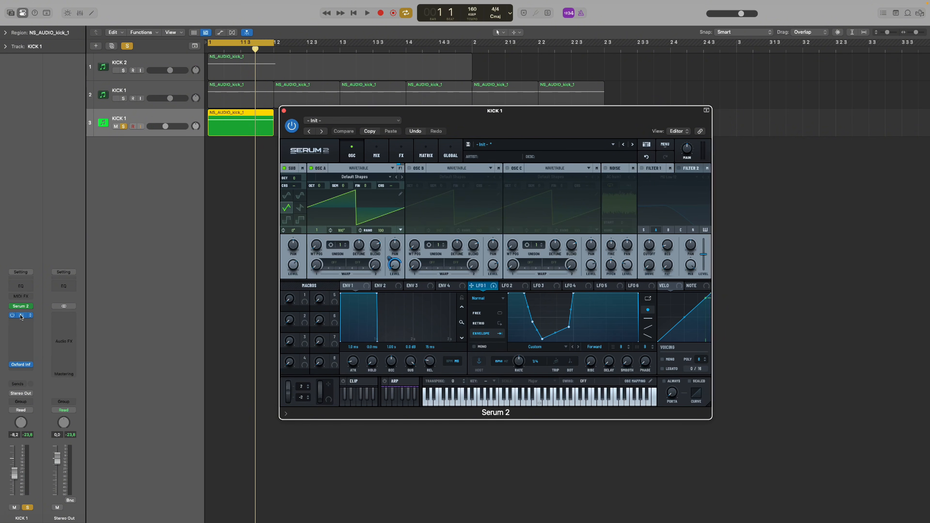
pyautogui.click(453, 133)
pyautogui.moveTo(476, 139)
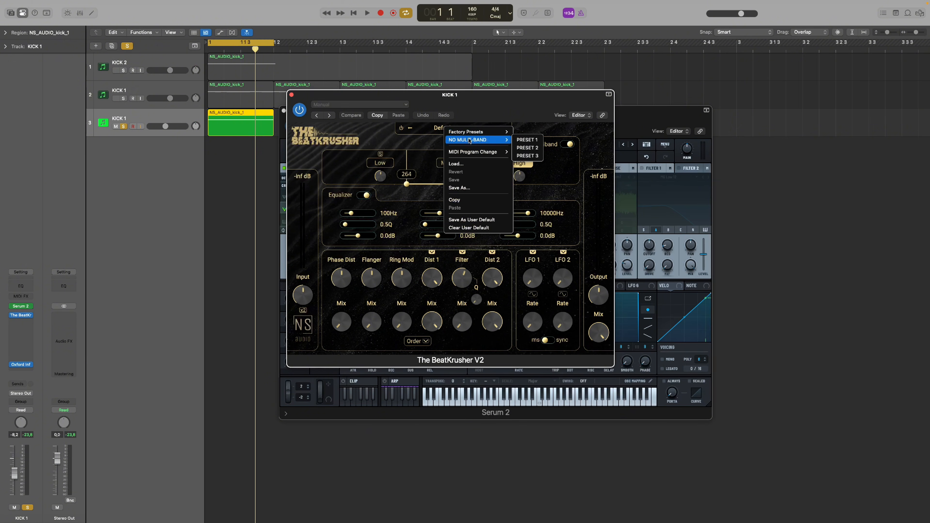
pyautogui.click(525, 156)
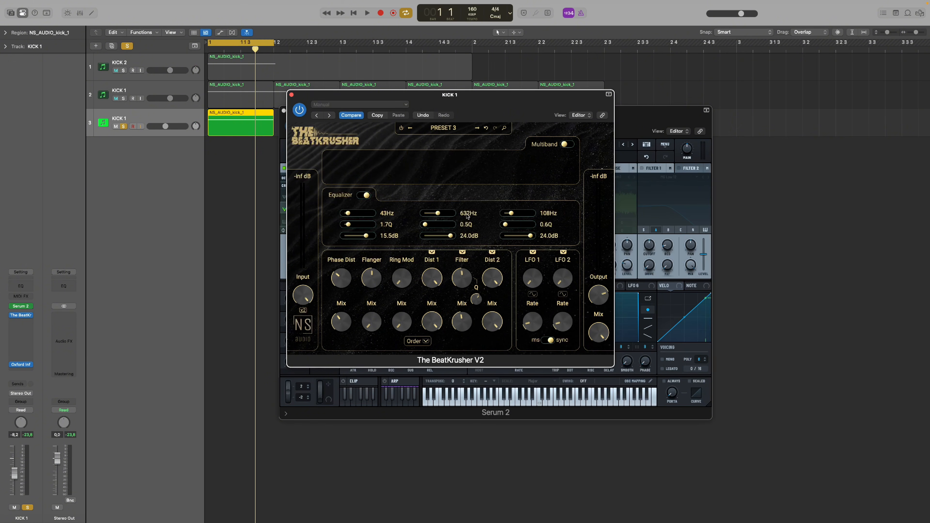
# Set the frequencies of EQ bands 2 and 3 in The BeatKrusher to 228 Hz.
pyautogui.doubleClick(467, 216)
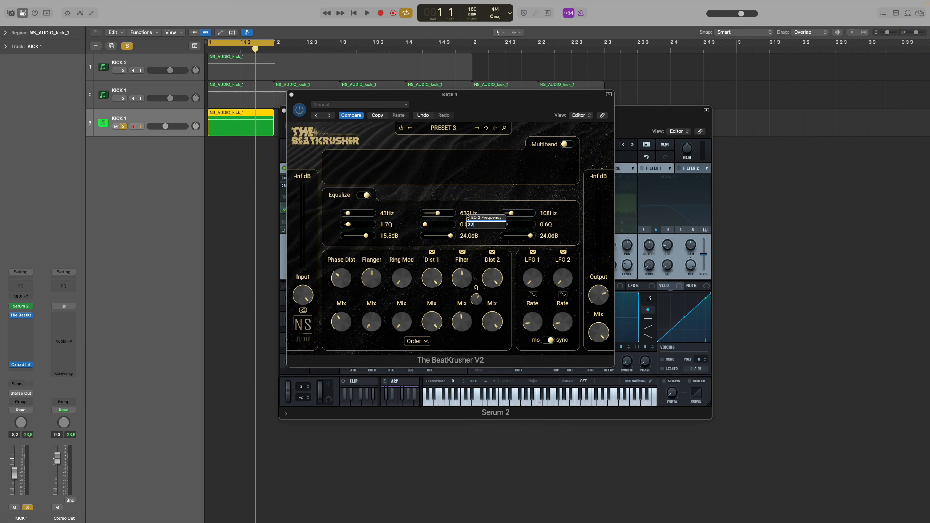
pyautogui.write('228')
pyautogui.press('Return')
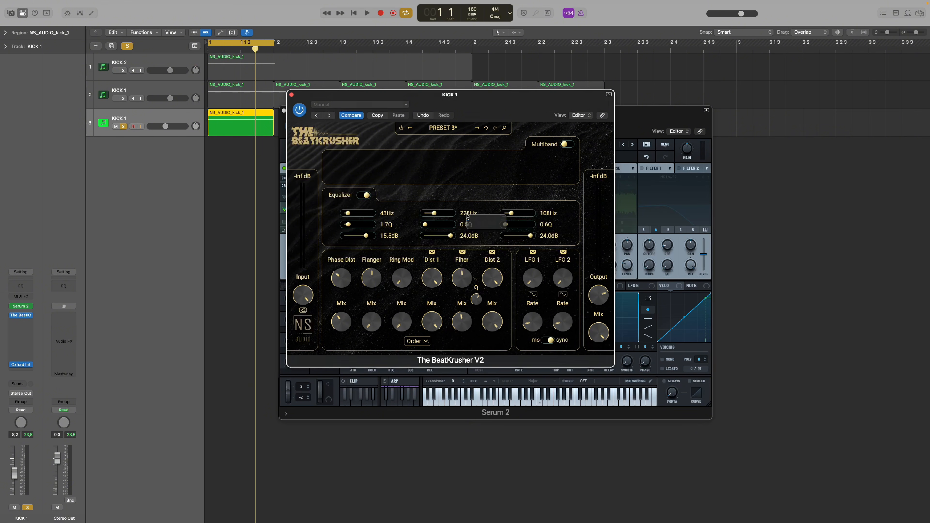
pyautogui.doubleClick(546, 213)
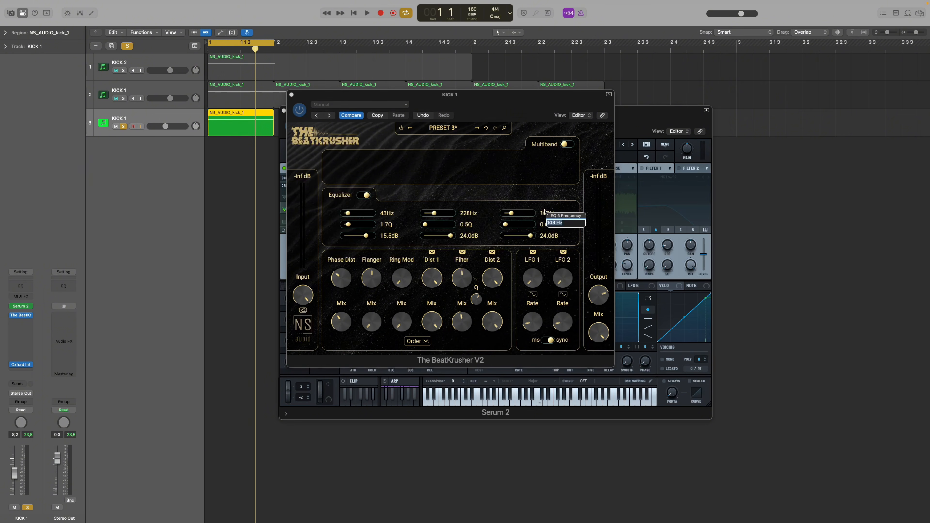
pyautogui.press('Return')
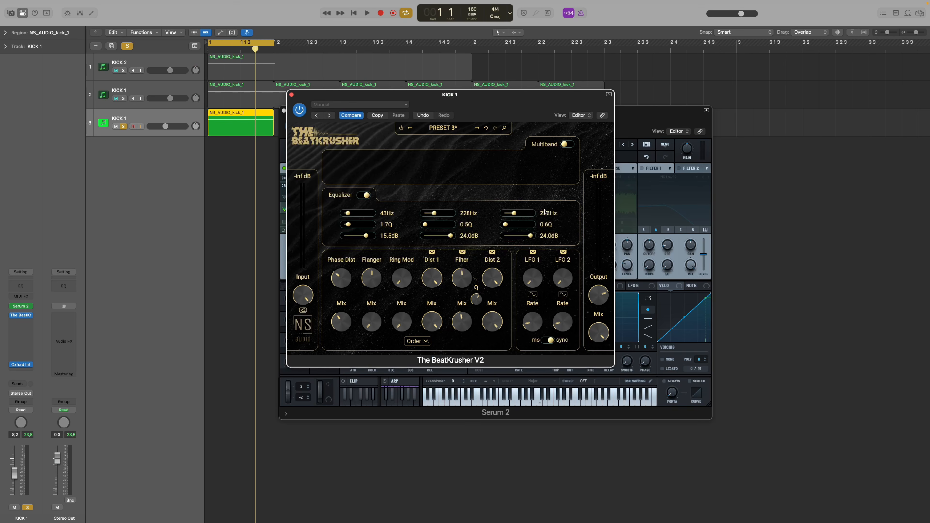
# Set the Filter value to 220 and its mix to about 66%, and raise EQ band 1's gain to about 20.3 dB during playback.
pyautogui.doubleClick(457, 276)
pyautogui.write('220')
pyautogui.press('Return')
pyautogui.press('space')
pyautogui.scroll(2, 468, 315)
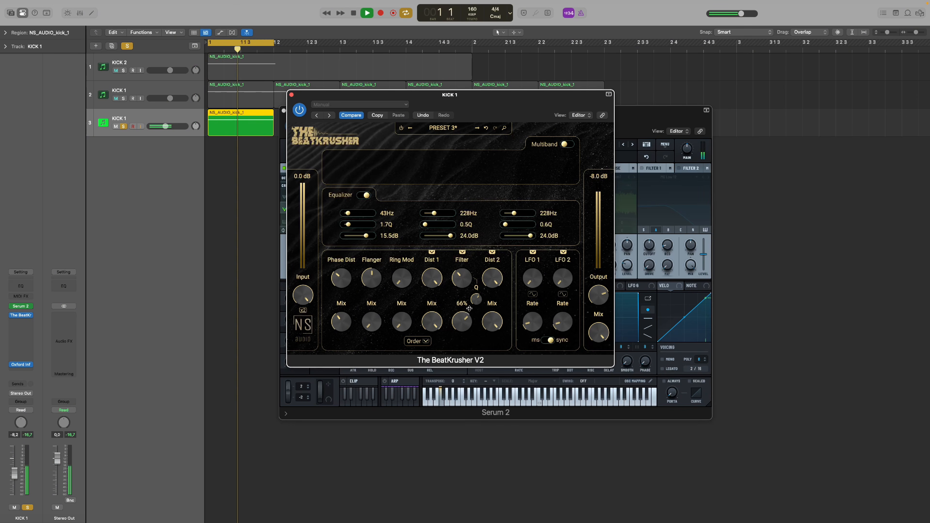
pyautogui.scroll(3, 362, 235)
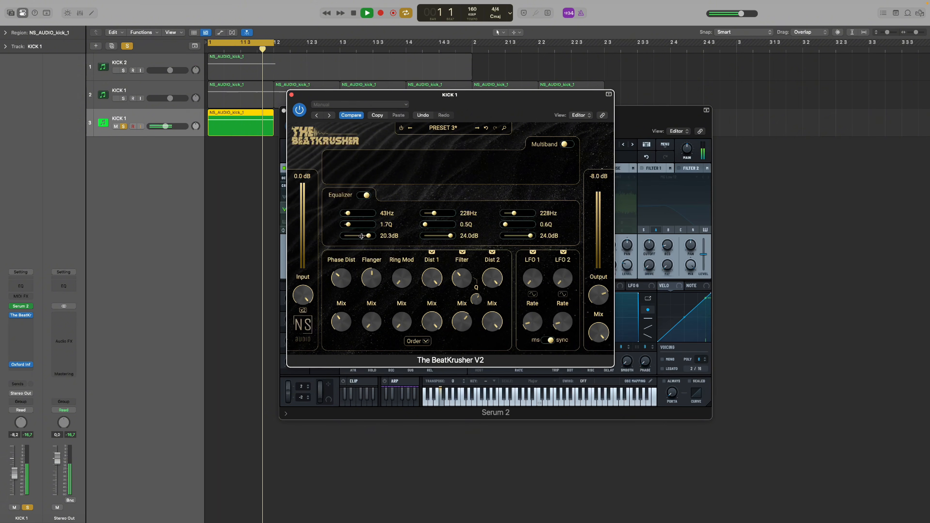
pyautogui.press('space')
# Set oscillator A's random phase to 0 in Serum 2, audition the kick, and close the synth window.
pyautogui.click(667, 112)
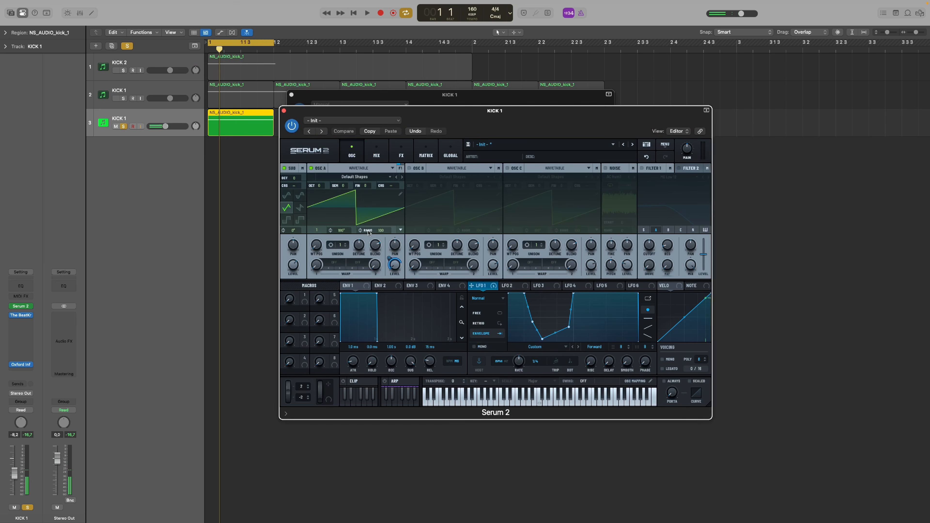
pyautogui.moveTo(383, 232); pyautogui.dragTo(394, 406)
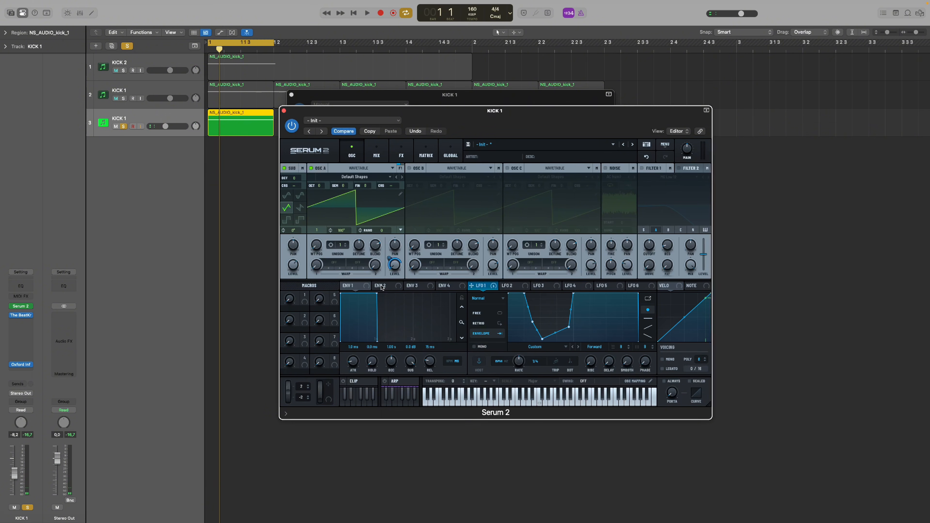
pyautogui.press('space')
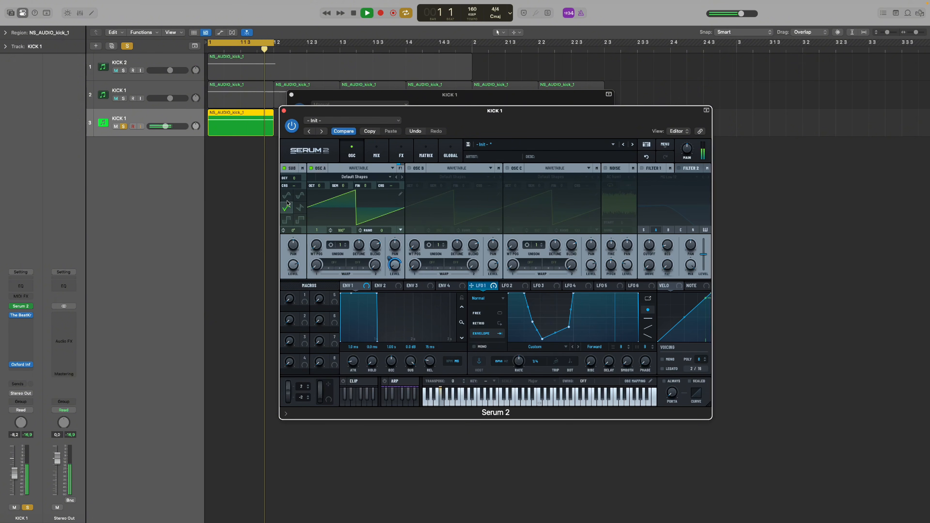
pyautogui.click(284, 110)
pyautogui.press('space')
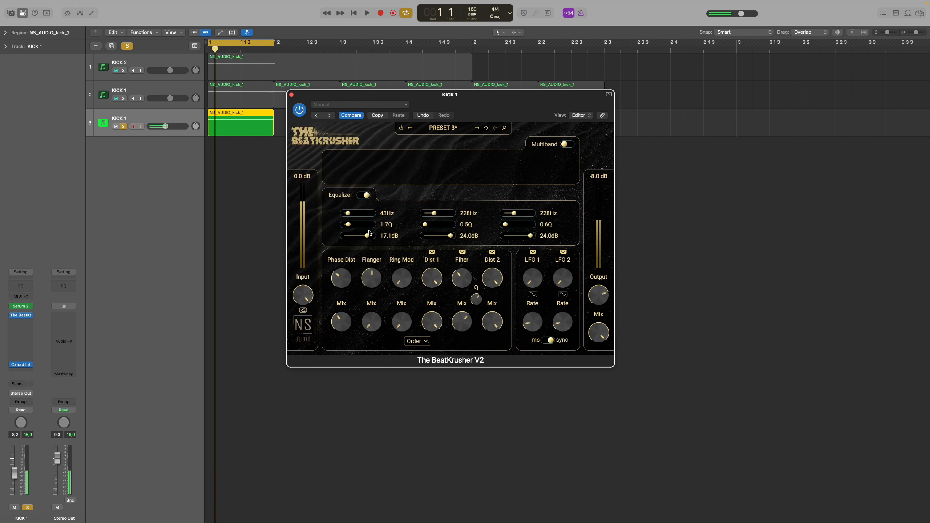
# Adjust EQ band 1 in The BeatKrusher to a Q of 2.3 and a gain of about 18.7 dB while auditioning the kick.
pyautogui.moveTo(368, 234); pyautogui.dragTo(367, 235)
pyautogui.press('space')
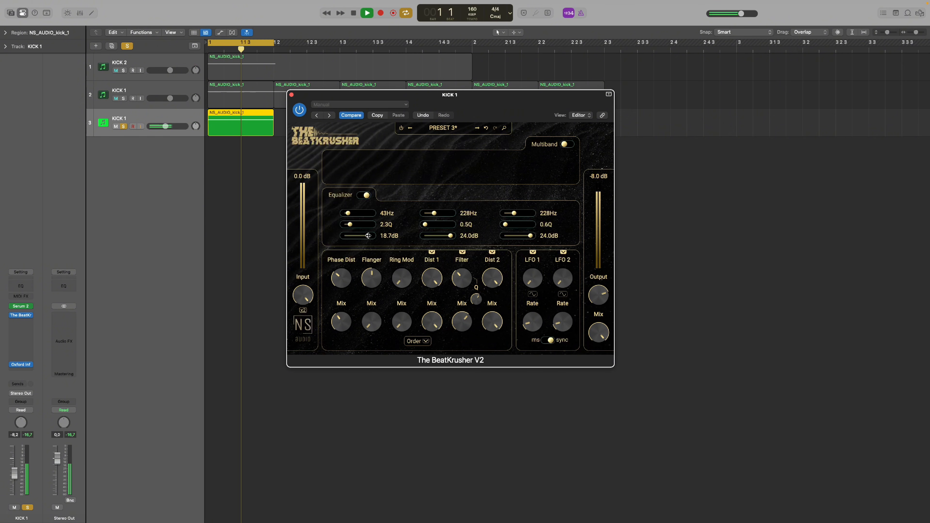
pyautogui.press('space')
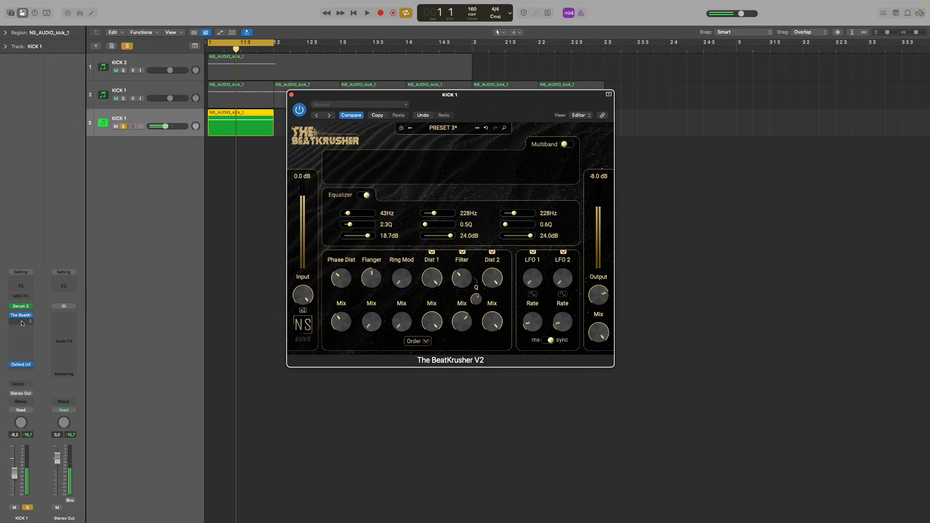
# Insert Pro-Q 3 after The BeatKrusher on KICK 1 and move its window lower on the screen.
pyautogui.click(31, 328)
pyautogui.moveTo(55, 358)
pyautogui.click(90, 359)
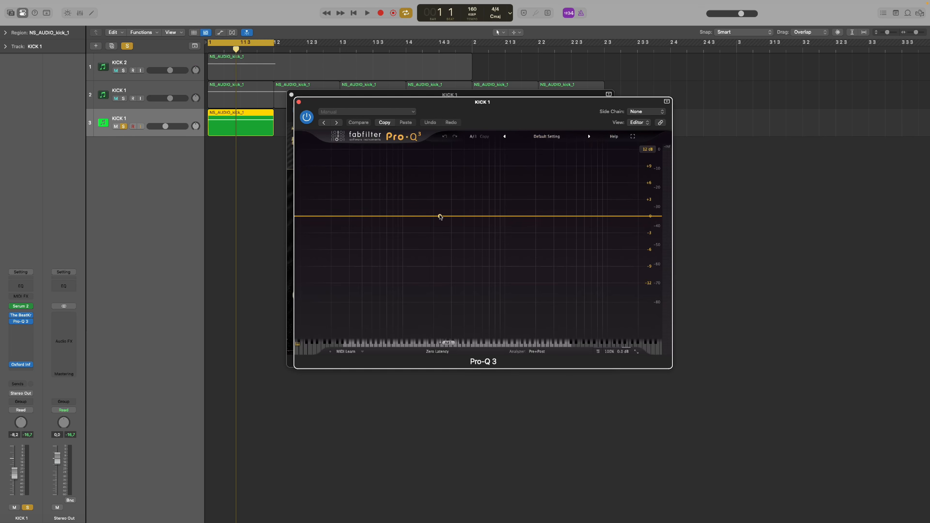
pyautogui.moveTo(490, 112); pyautogui.dragTo(486, 170)
# Add a bell boost of about 4.8 dB at 228 Hz and narrow it to a Q of about 8.3.
pyautogui.doubleClick(468, 248)
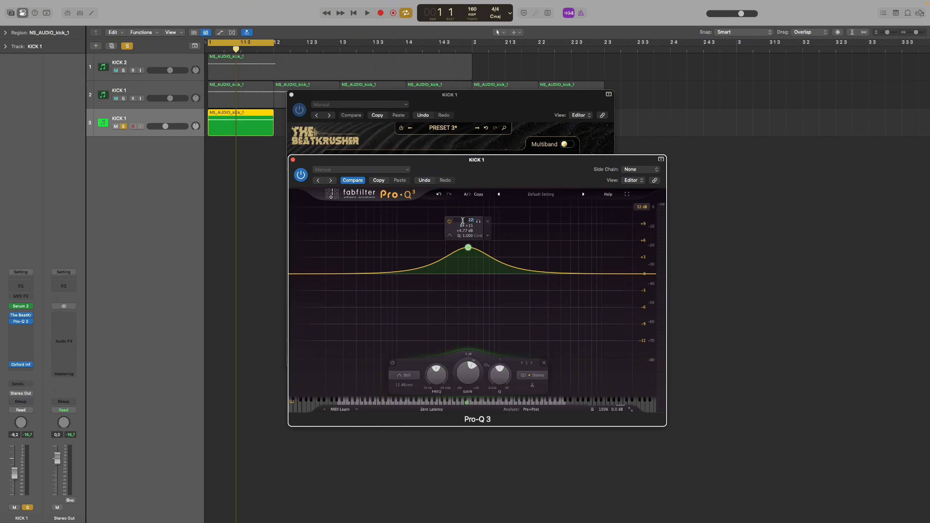
pyautogui.write('8')
pyautogui.press('Return')
pyautogui.scroll(10, 437, 271)
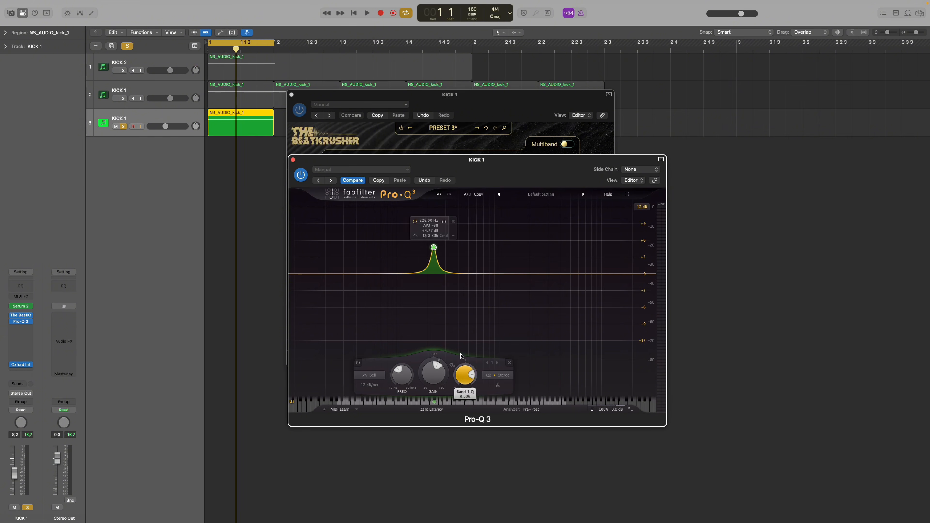
# Add a second, wider bell boost near 237 Hz and set its slope to 48 dB/oct.
pyautogui.doubleClick(435, 266)
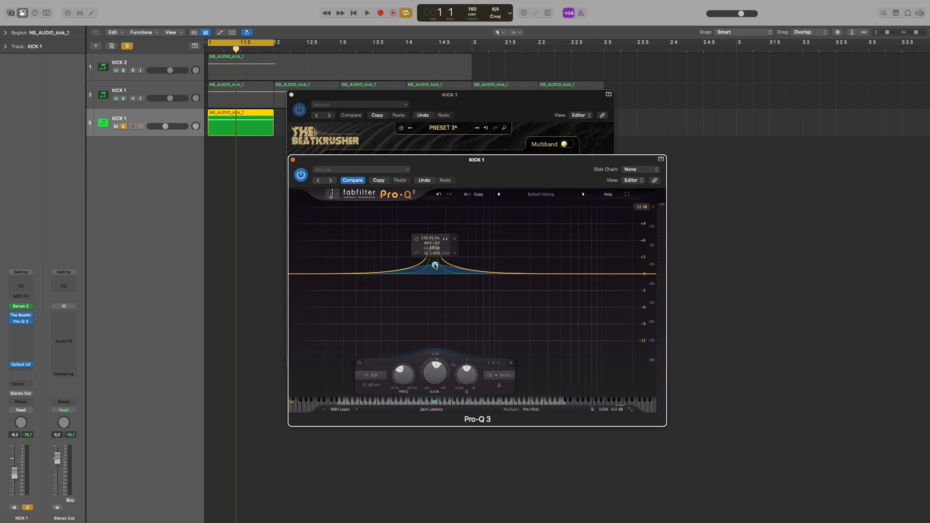
pyautogui.click(371, 390)
pyautogui.click(377, 420)
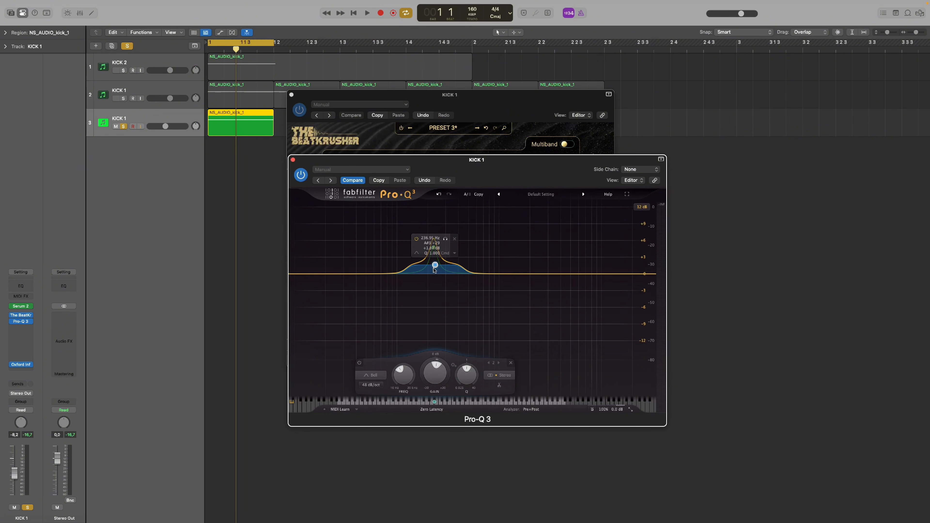
# Add a narrow bell cut just below the two boosts, and raise both boosts, with the wider one at about +10 dB near 223 Hz.
pyautogui.moveTo(435, 264); pyautogui.dragTo(415, 297)
pyautogui.scroll(1, 434, 261)
pyautogui.scroll(8, 415, 297)
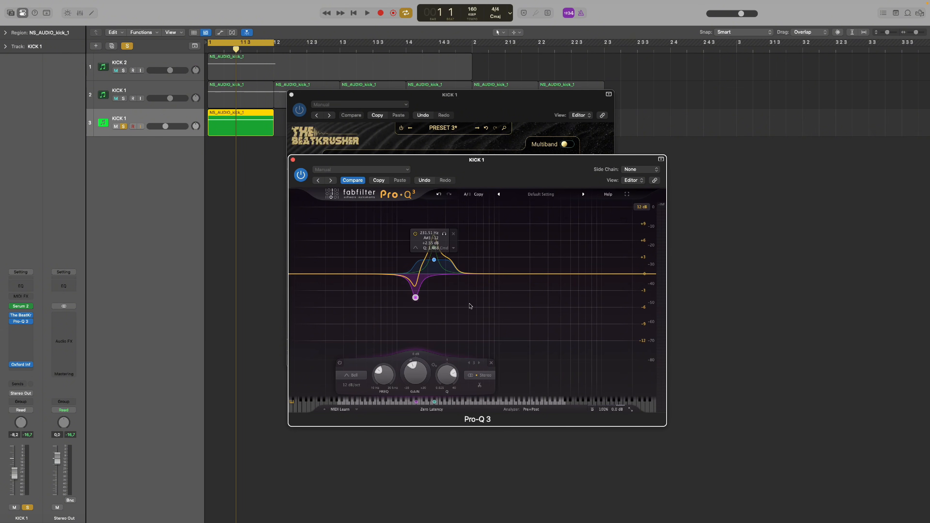
pyautogui.moveTo(473, 331); pyautogui.dragTo(407, 213)
pyautogui.moveTo(473, 314); pyautogui.dragTo(432, 252)
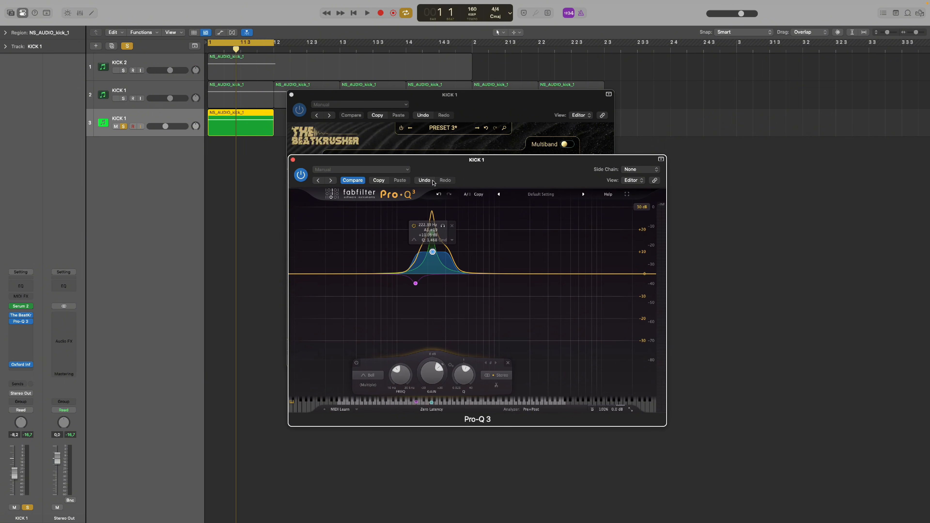
# Add a low bell boost of about 14 dB at 33 Hz with a Q near 1.2, and choose Zero Latency processing.
pyautogui.doubleClick(349, 237)
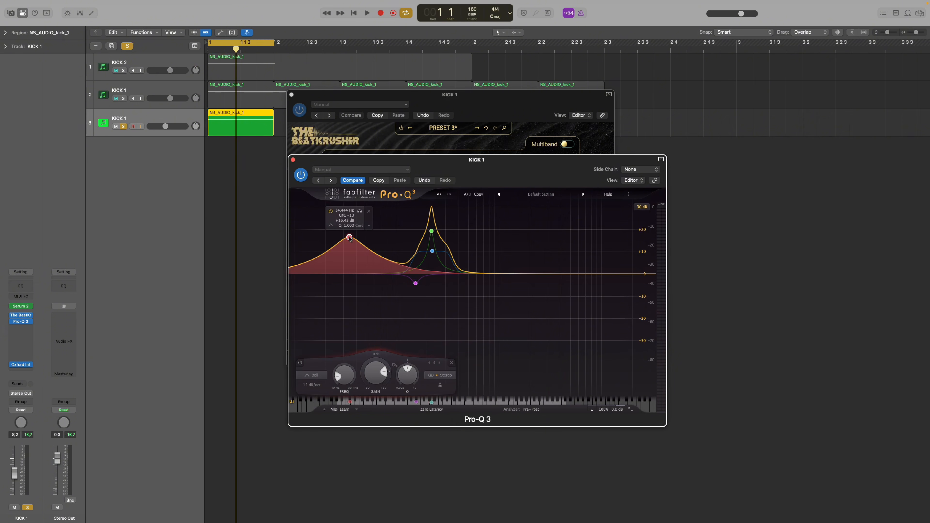
pyautogui.moveTo(349, 238); pyautogui.dragTo(348, 242)
pyautogui.click(432, 409)
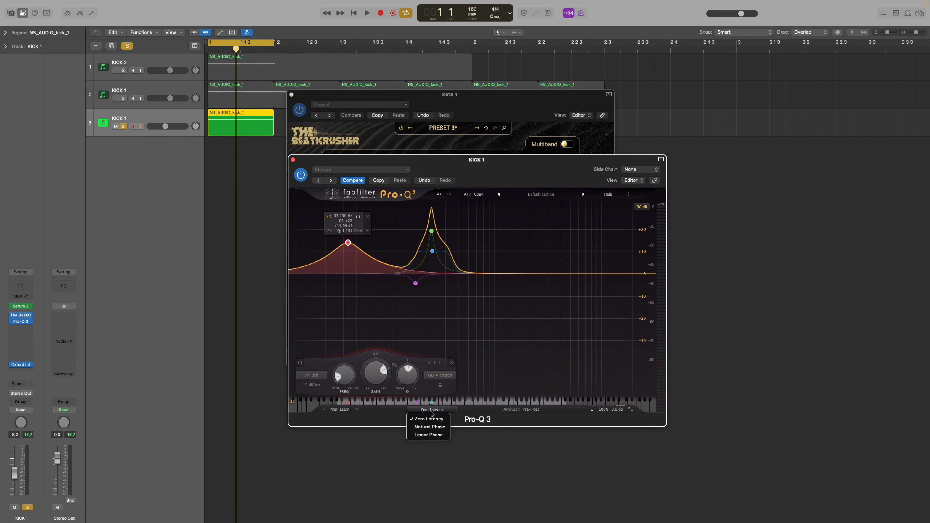
pyautogui.click(432, 419)
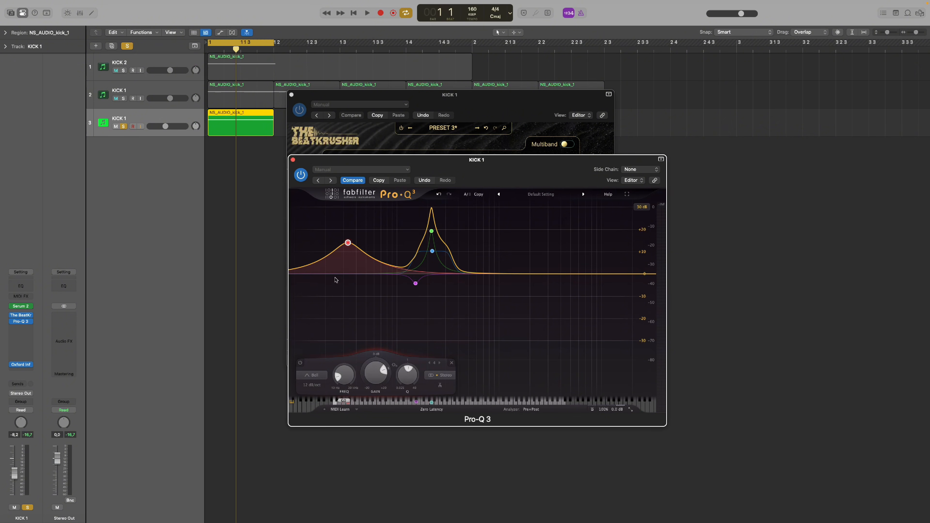
# Insert MWaveShaper after Pro-Q 3 on KICK 1 and pull its curve's midpoint to the far left for a flat, fully clipped response.
pyautogui.click(19, 332)
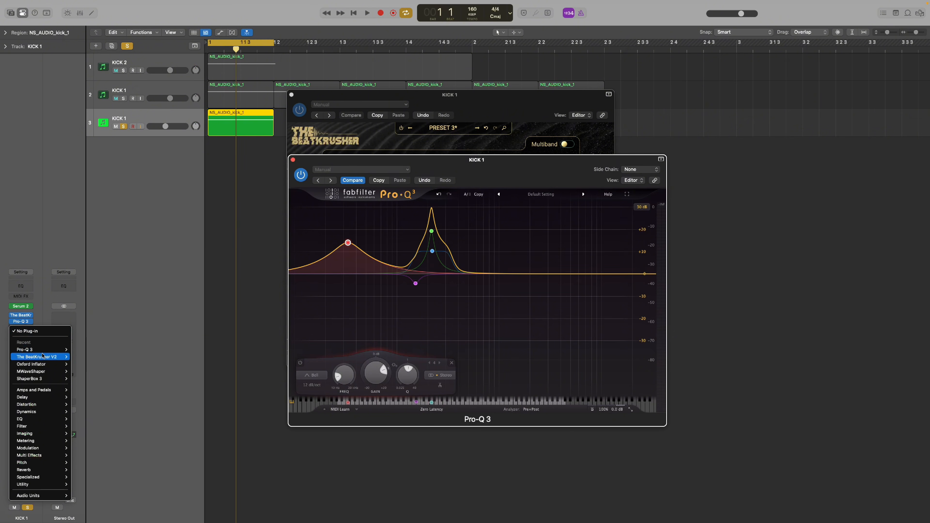
pyautogui.moveTo(43, 364)
pyautogui.click(76, 374)
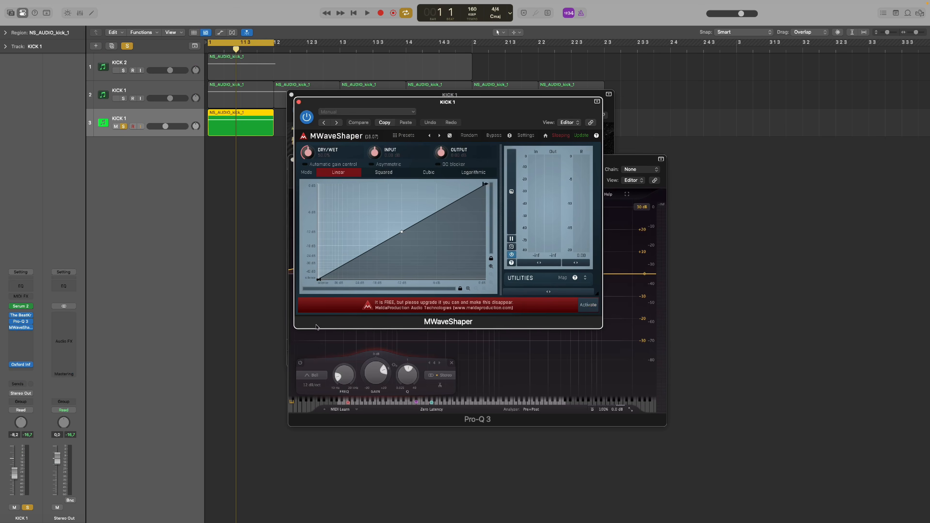
pyautogui.moveTo(347, 198); pyautogui.dragTo(295, 149)
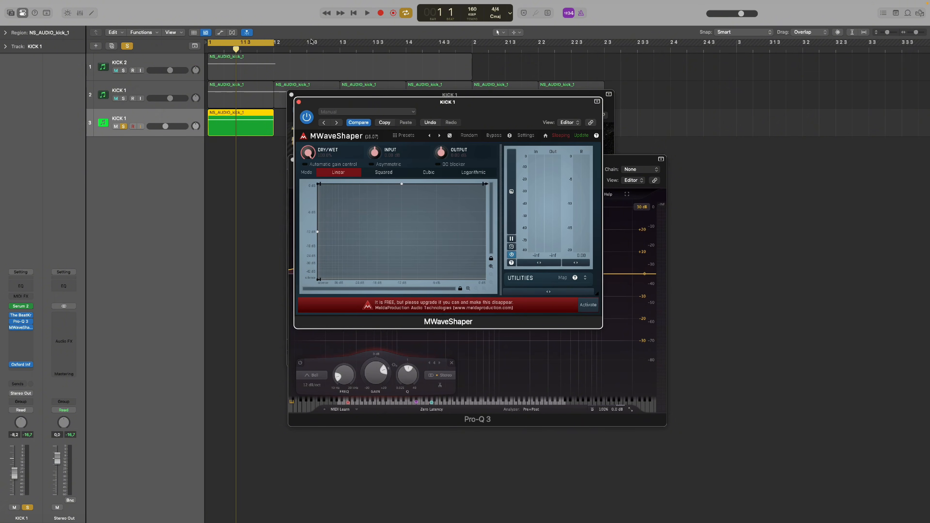
# Close the MWaveShaper window and audition the kick while watching the Pro-Q 3 spectrum.
pyautogui.press('space')
pyautogui.click(299, 102)
pyautogui.press('space')
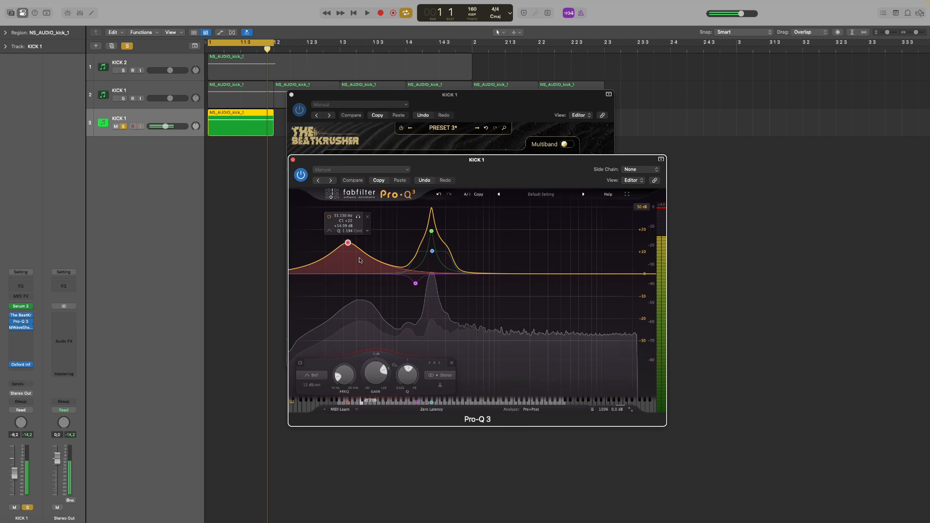
# Stack two low bell boosts at about 43 Hz and +13 dB, and add small bell boosts near 230 Hz and 287 Hz.
pyautogui.moveTo(348, 242); pyautogui.dragTo(359, 244)
pyautogui.press('space')
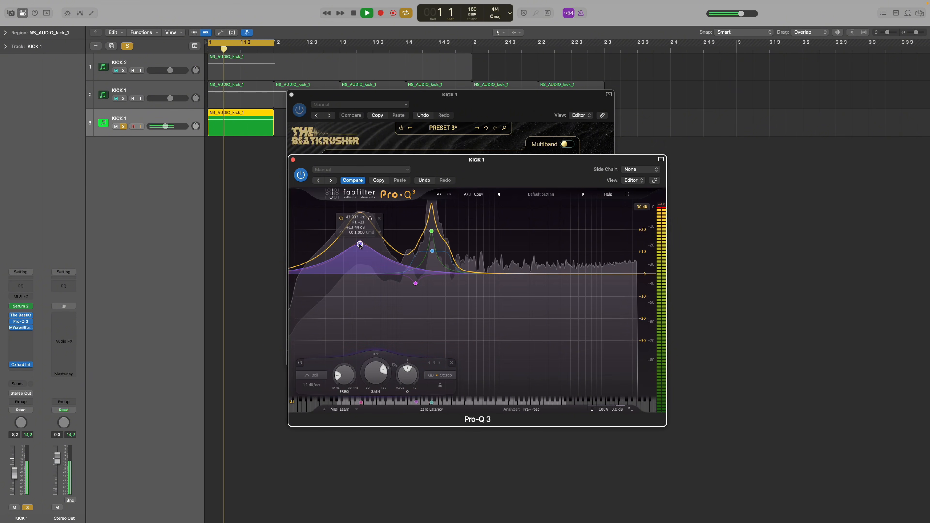
pyautogui.click(433, 263)
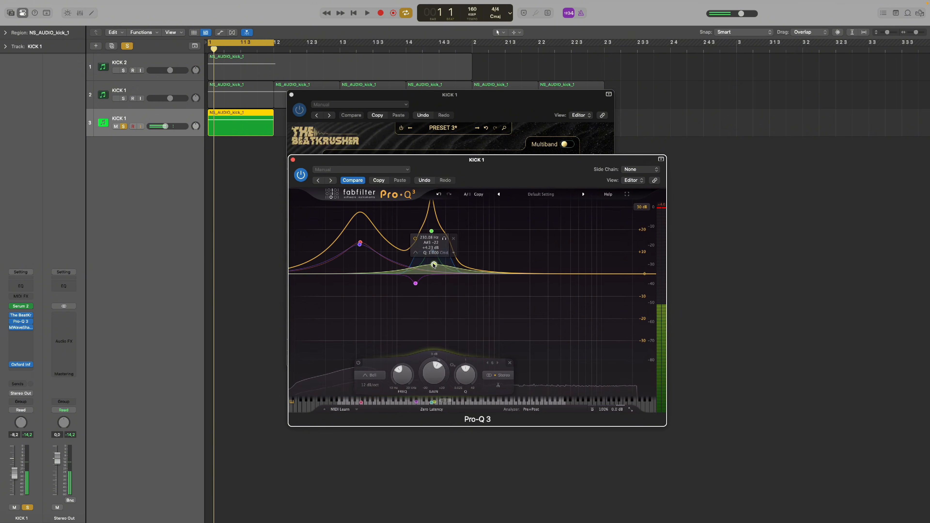
pyautogui.scroll(3, 433, 263)
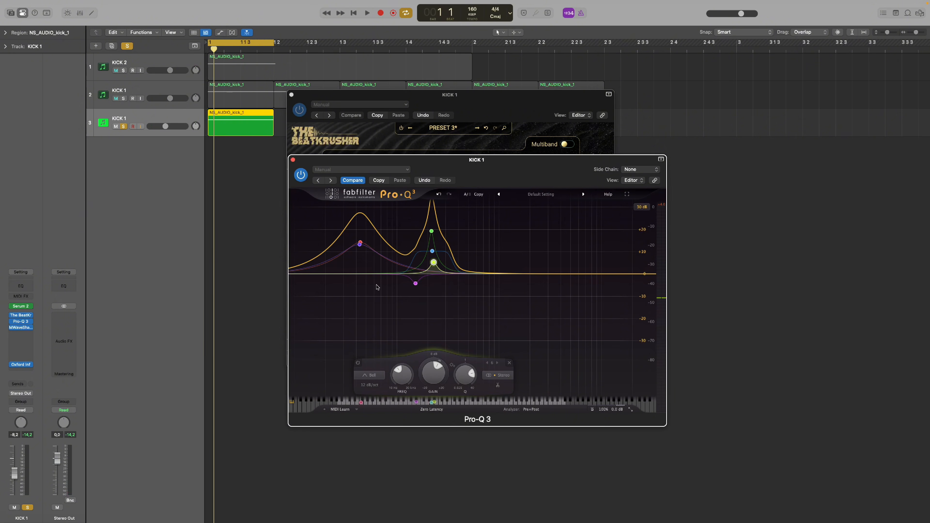
pyautogui.doubleClick(443, 262)
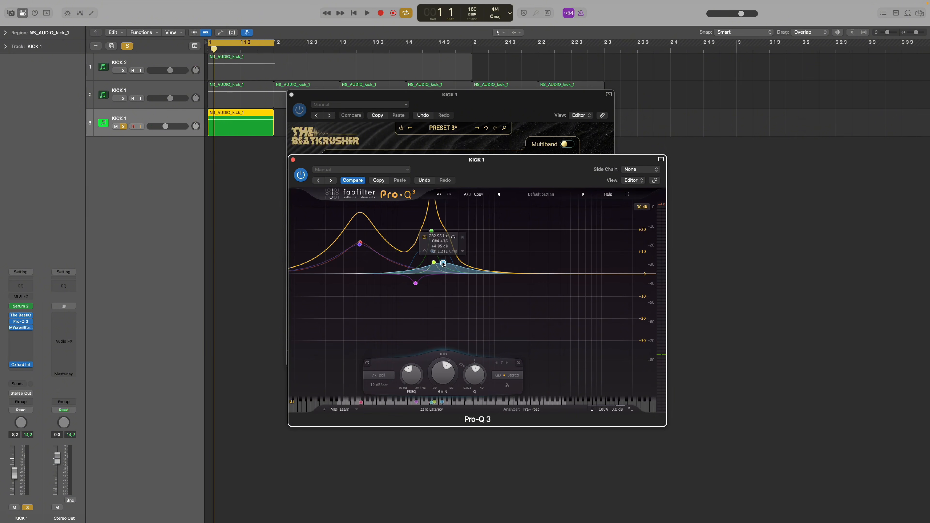
# Set the bell boosts around 220 Hz and both low bells near 43 Hz to Mid stereo placement.
pyautogui.moveTo(484, 305); pyautogui.dragTo(422, 214)
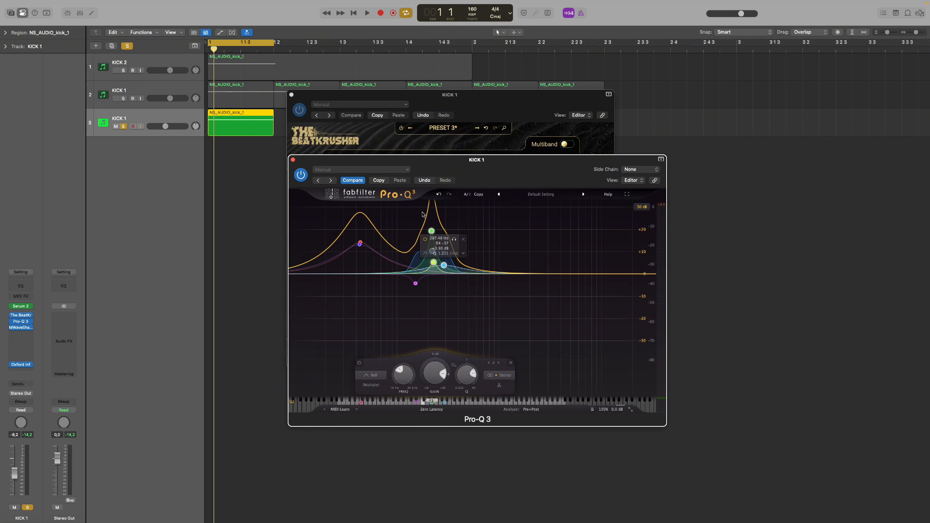
pyautogui.click(504, 375)
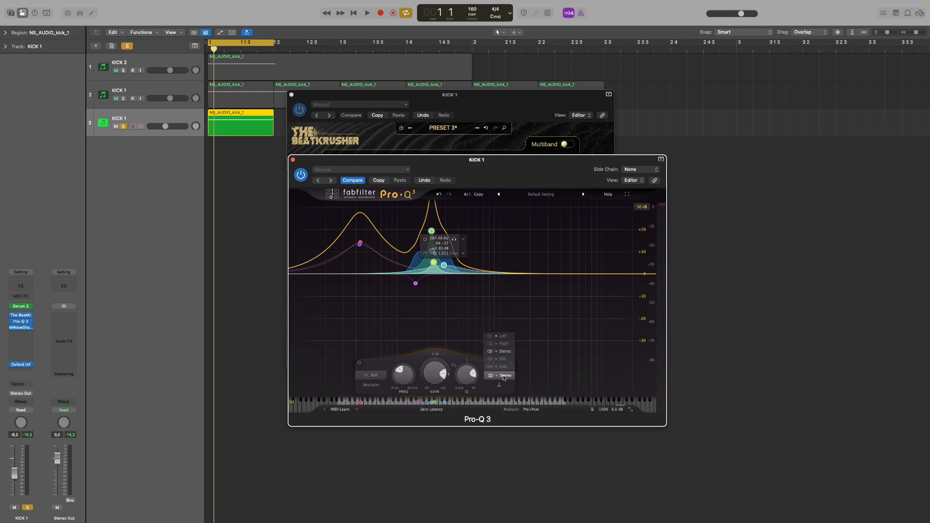
pyautogui.click(503, 359)
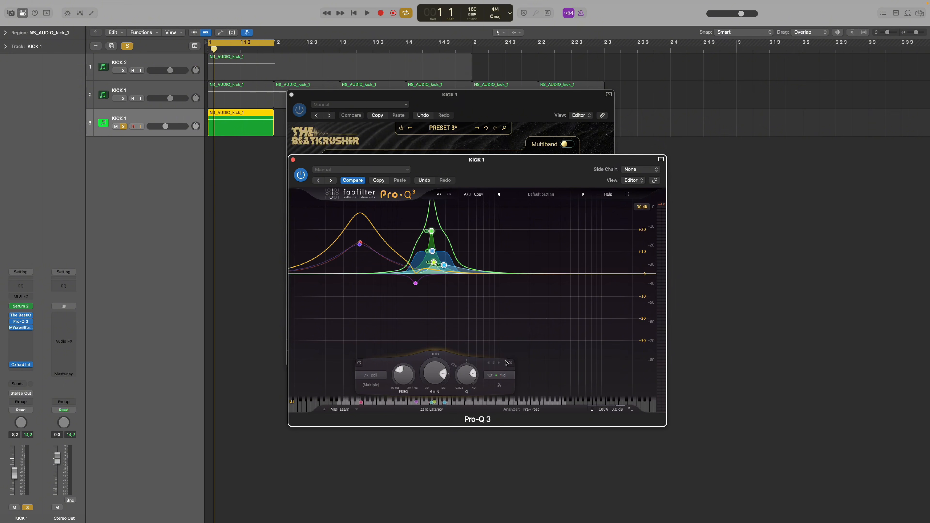
pyautogui.click(359, 244)
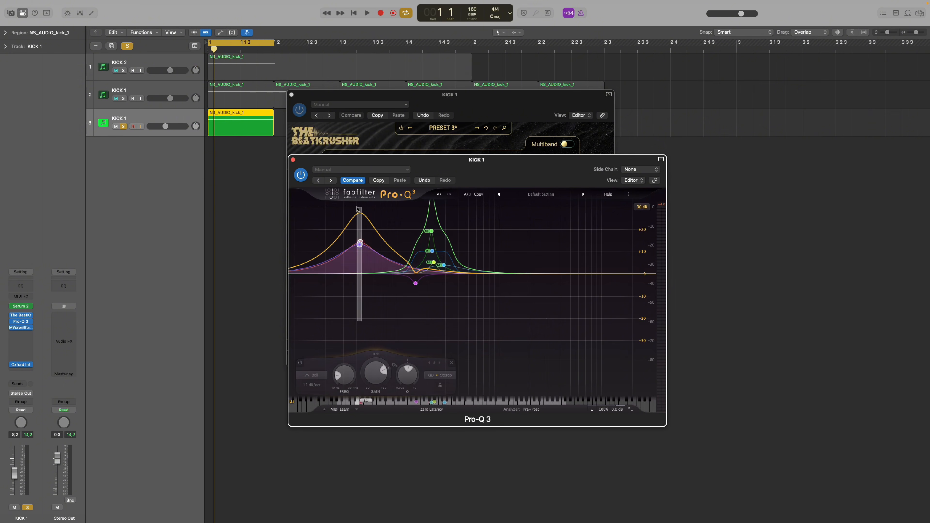
pyautogui.click(440, 375)
pyautogui.click(444, 358)
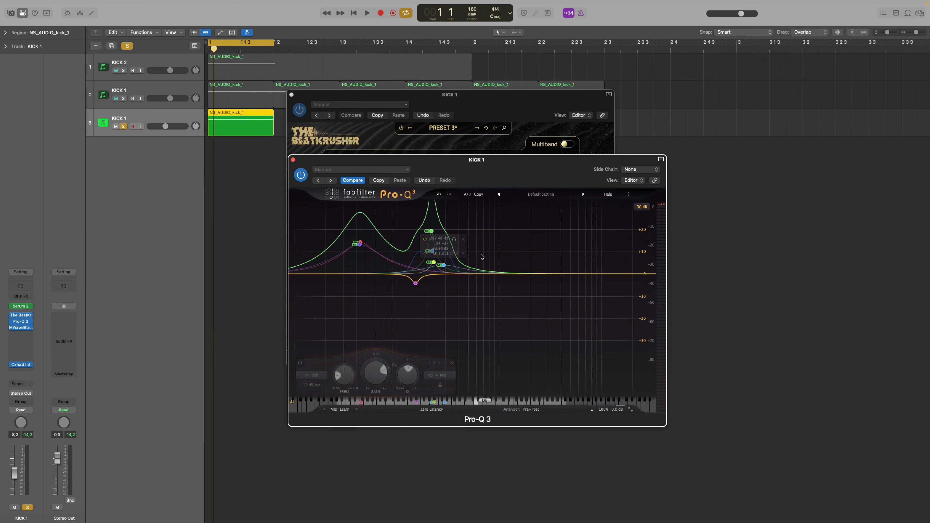
# Add a broad stereo bell boost of about 4 dB near 218 Hz and play the kick.
pyautogui.click(491, 262)
pyautogui.moveTo(487, 263); pyautogui.dragTo(432, 265)
pyautogui.press('space')
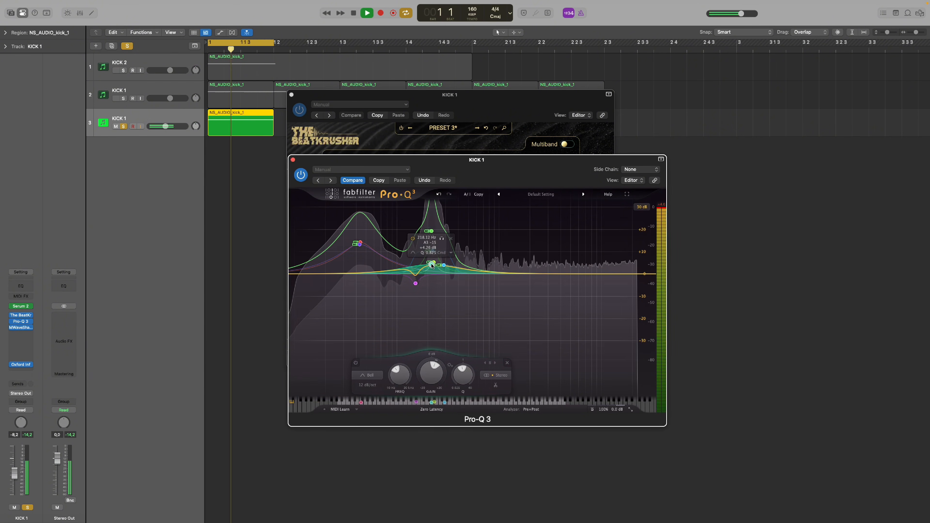
# Make the group of bell boosts around 217 Hz dynamic and audition the kick.
pyautogui.click(431, 231)
pyautogui.press('space')
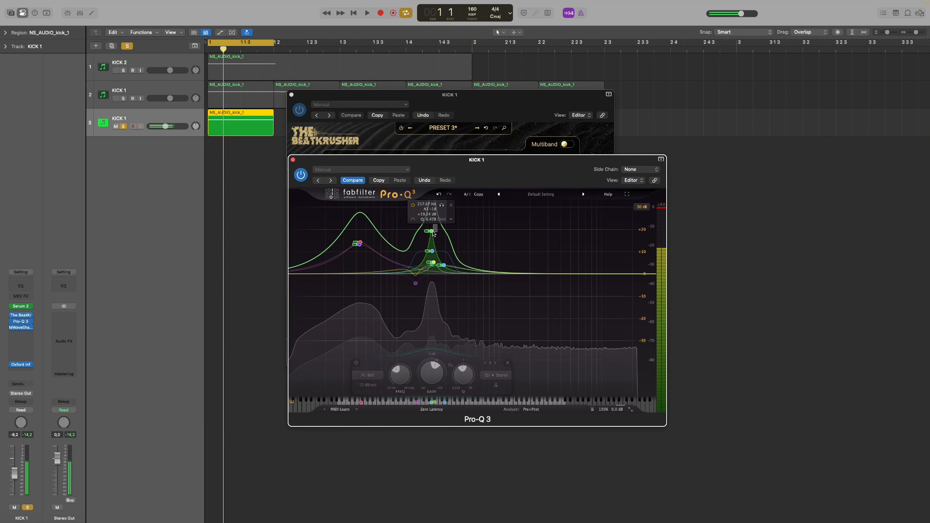
pyautogui.rightClick(431, 231)
pyautogui.click(506, 224)
pyautogui.moveTo(458, 288); pyautogui.dragTo(432, 231)
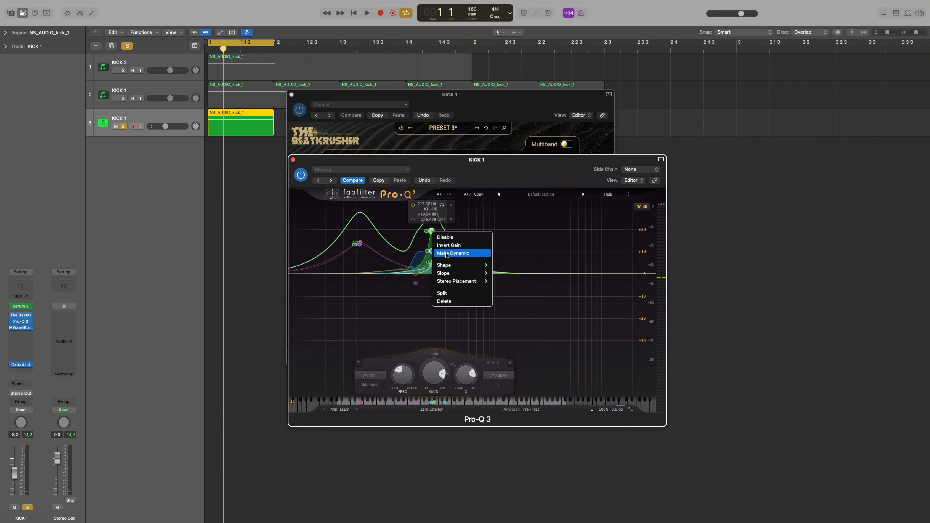
pyautogui.press('space')
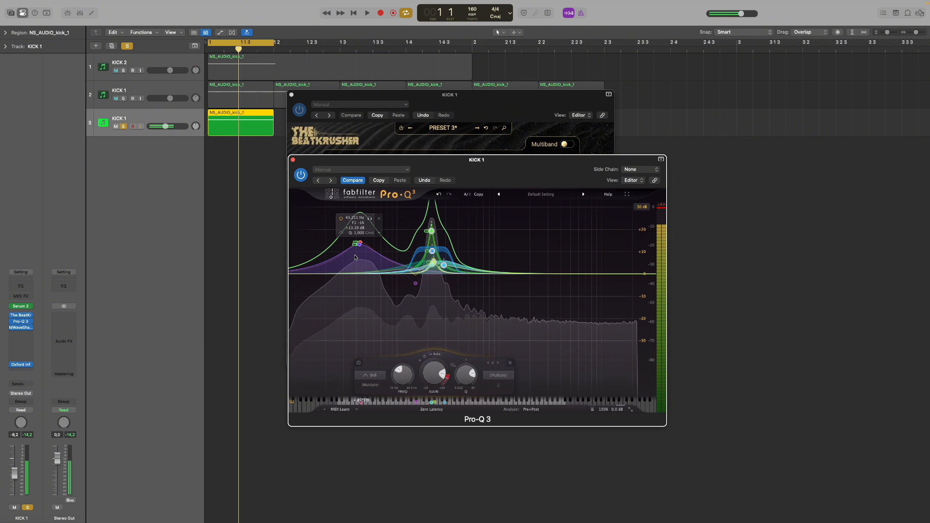
# Add another low bell boost of about 20 dB near 42 Hz, narrowed to a Q of about 1.8, during playback.
pyautogui.click(359, 238)
pyautogui.moveTo(358, 238); pyautogui.dragTo(359, 229)
pyautogui.scroll(3, 359, 229)
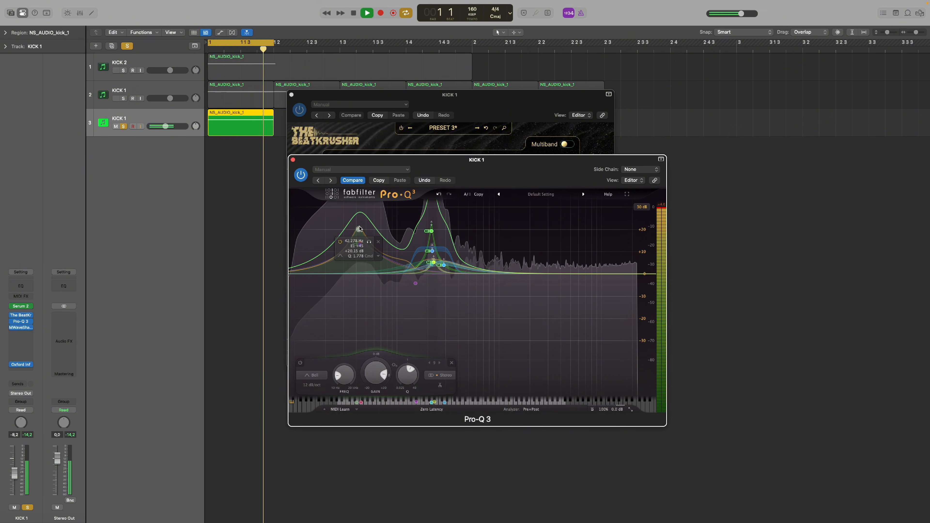
pyautogui.press('space')
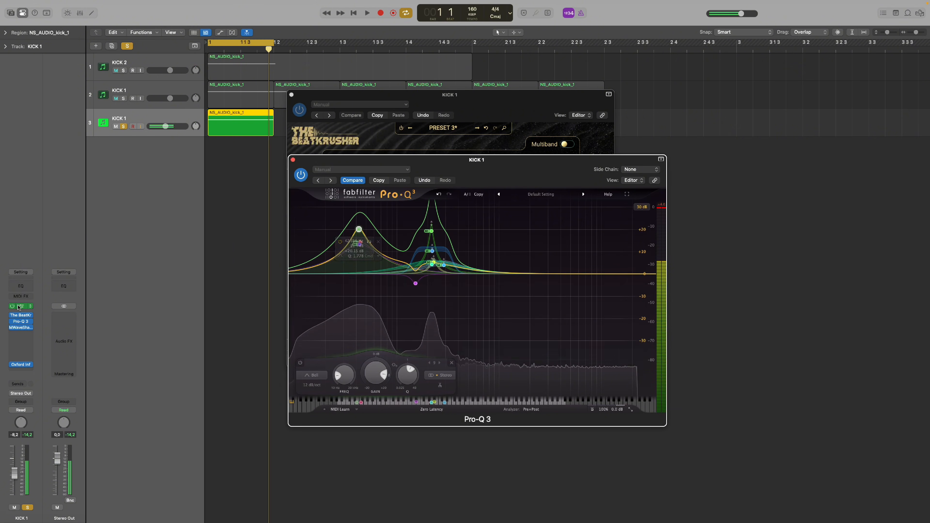
# Open Serum 2 on KICK 1 and enable oscillator B.
pyautogui.click(18, 306)
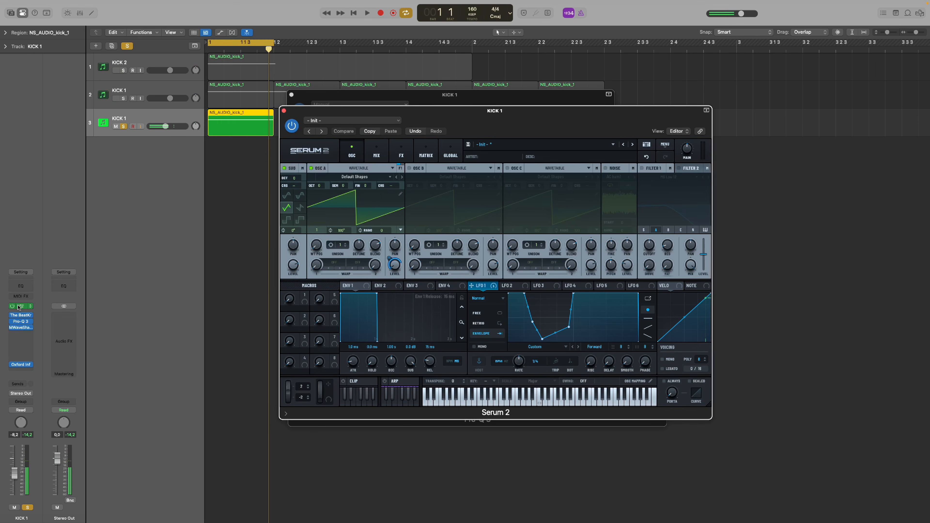
pyautogui.click(408, 168)
# Step through the Spectral wavetables for oscillator B.
pyautogui.click(501, 177)
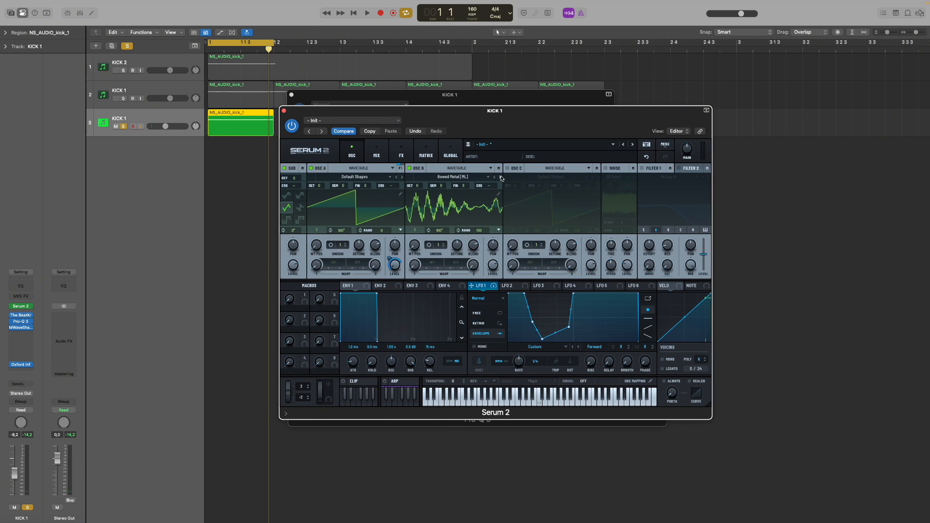
pyautogui.click(500, 177)
pyautogui.click(501, 177)
pyautogui.click(500, 177)
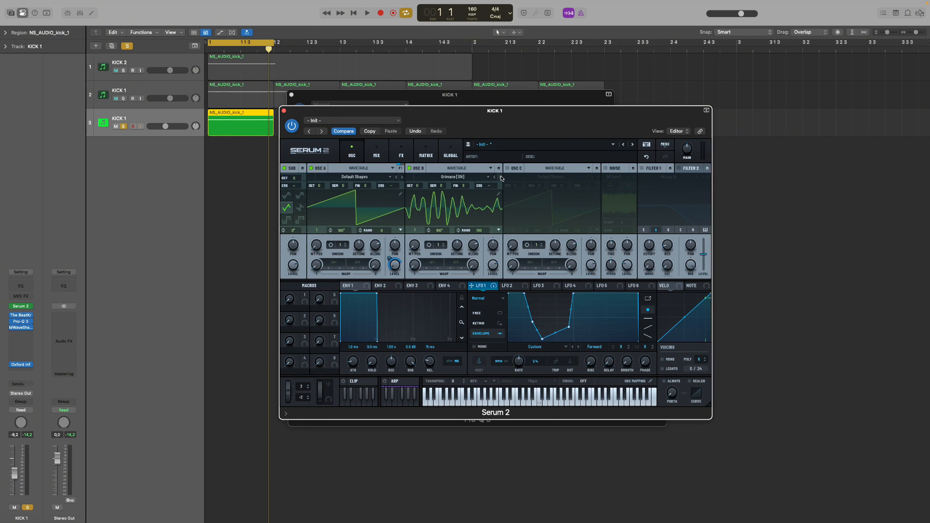
pyautogui.click(500, 177)
pyautogui.click(500, 177)
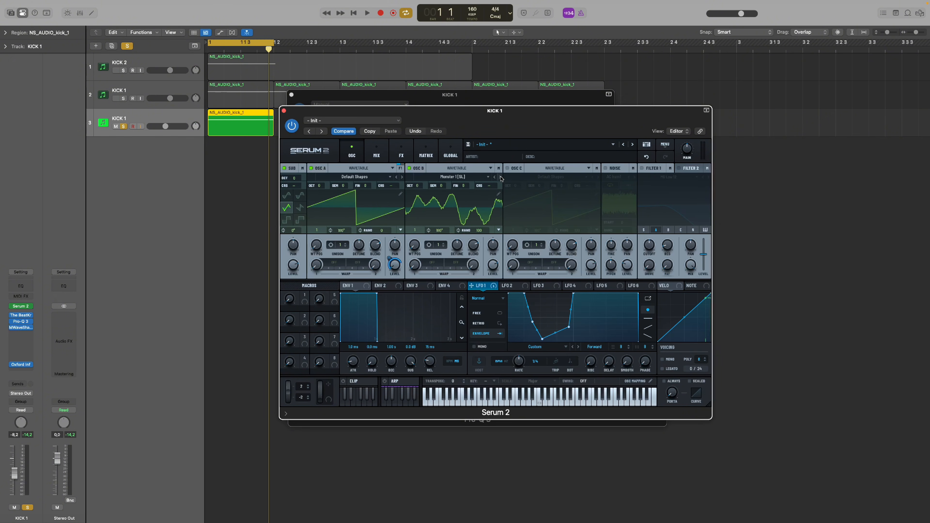
pyautogui.click(501, 177)
pyautogui.click(501, 177)
pyautogui.click(500, 177)
pyautogui.click(501, 177)
pyautogui.click(501, 177)
pyautogui.click(501, 177)
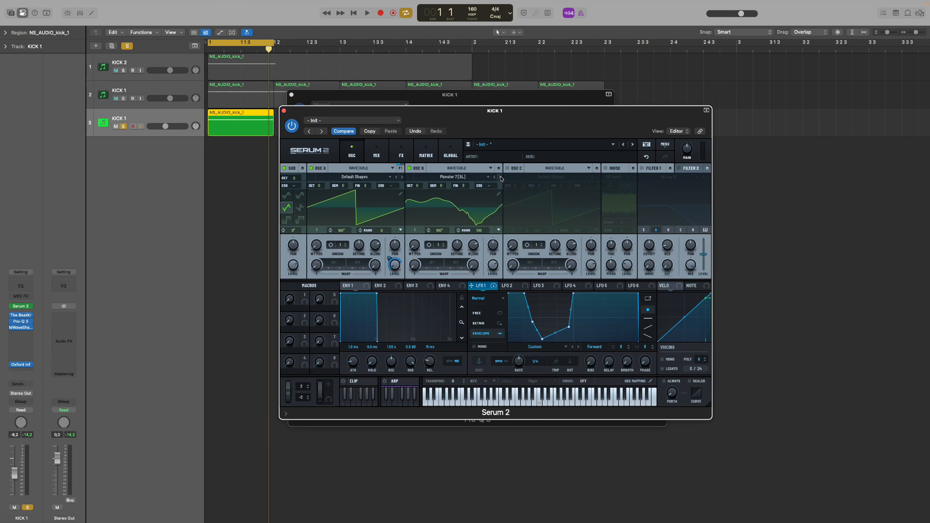
pyautogui.click(501, 177)
pyautogui.click(501, 177)
# Load the Analog wavetable BS2 - Acid into oscillator B.
pyautogui.click(488, 177)
pyautogui.moveTo(476, 184)
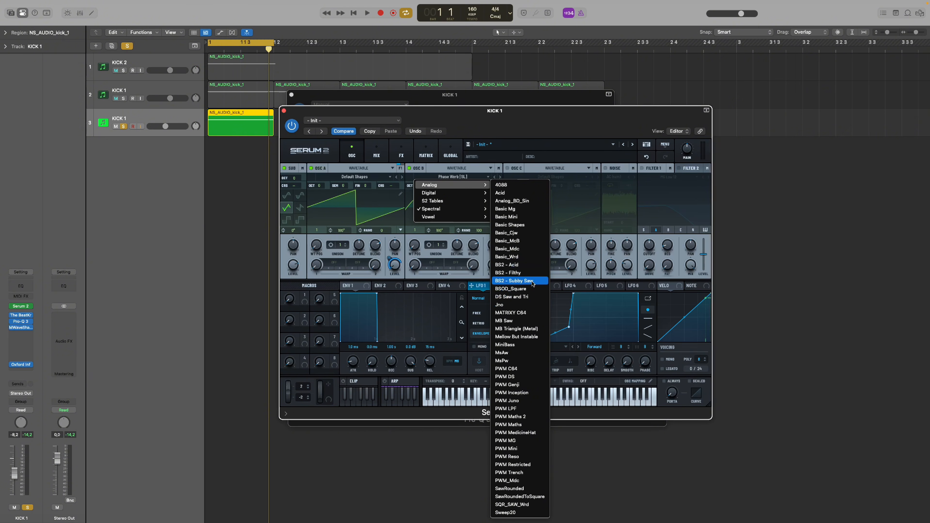
pyautogui.click(524, 265)
# Set oscillator B's random phase to 0 and balance its level while the kick plays.
pyautogui.press('space')
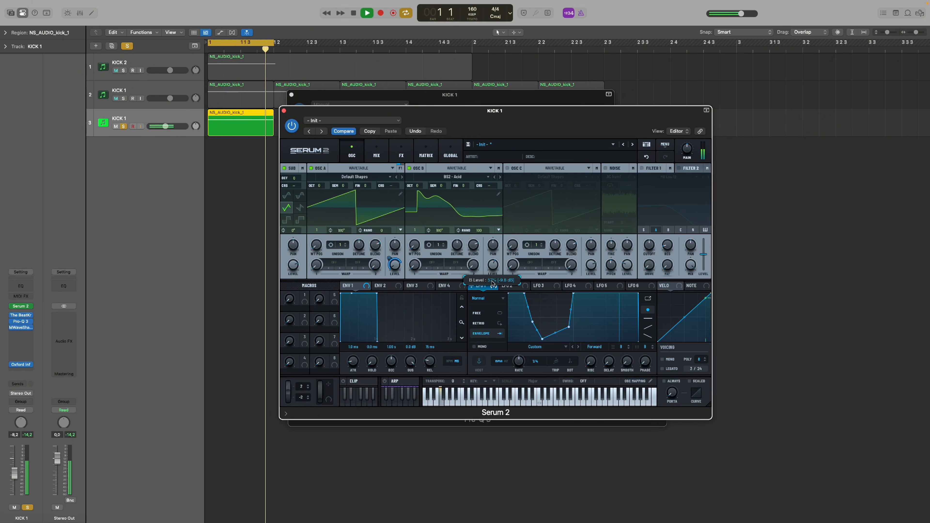
pyautogui.doubleClick(481, 228)
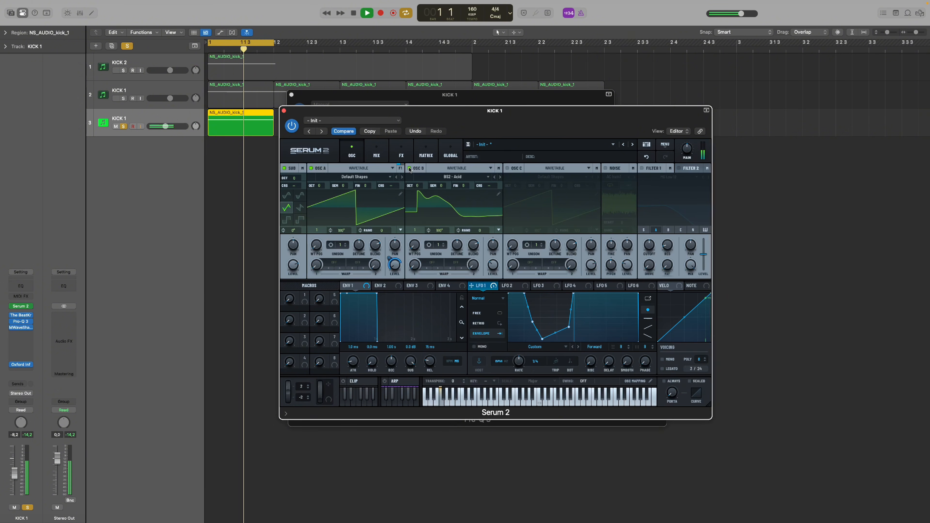
pyautogui.moveTo(492, 264); pyautogui.dragTo(495, 253)
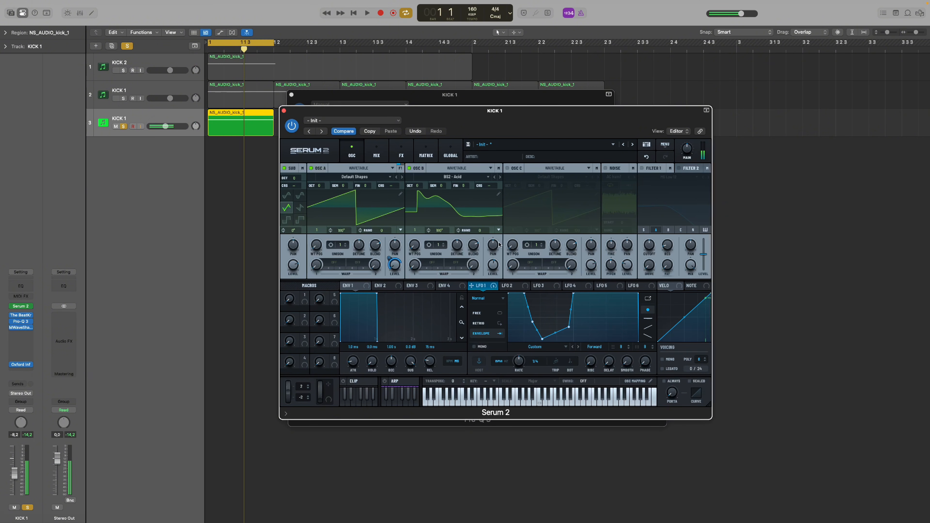
pyautogui.press('space')
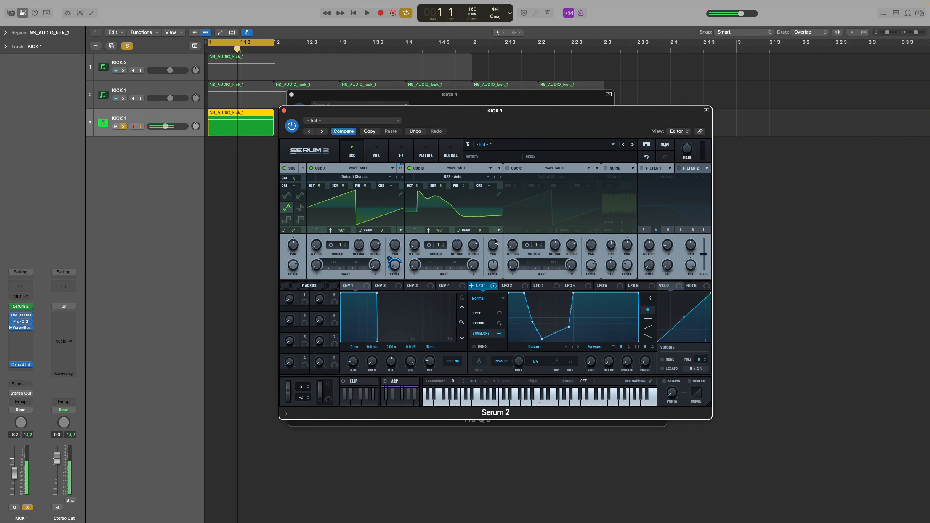
# Enable oscillator C with 7 unison voices and random phase 0, and load the Analog wavetable PWM C64.
pyautogui.click(508, 168)
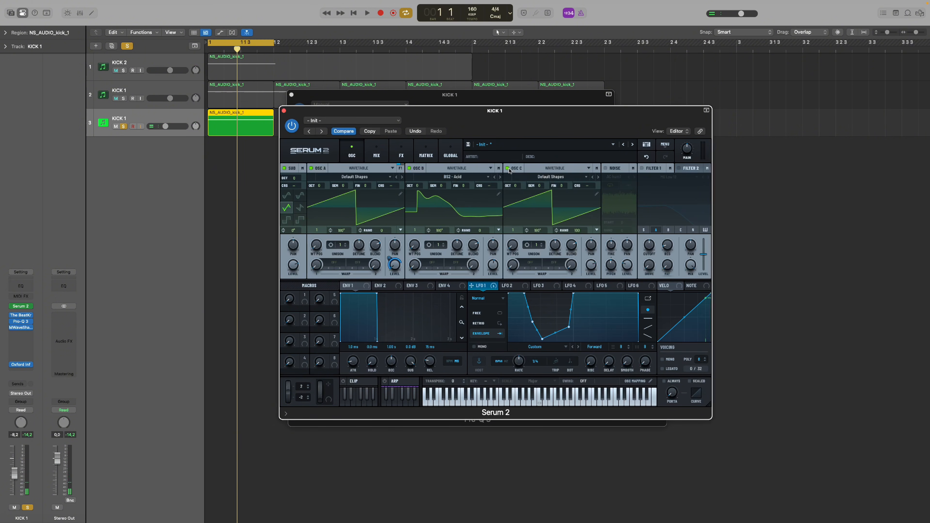
pyautogui.moveTo(537, 223); pyautogui.dragTo(554, 261)
pyautogui.click(550, 176)
pyautogui.moveTo(556, 184)
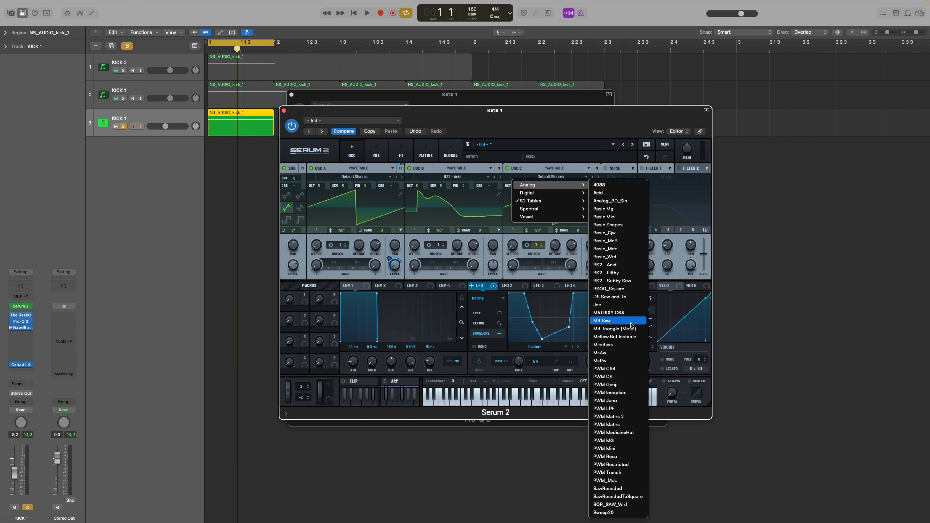
pyautogui.click(625, 369)
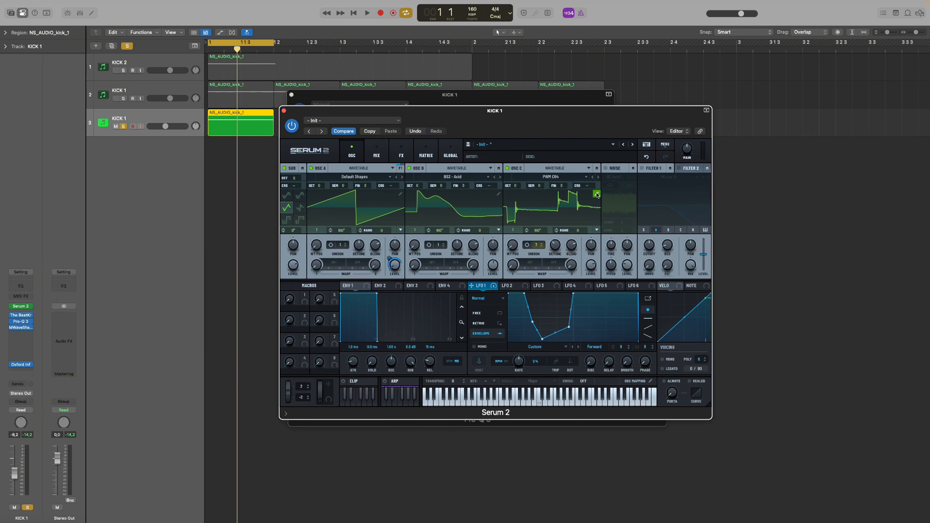
# Lower oscillator C's level during playback and compare the kick with the oscillator off and on.
pyautogui.press('space')
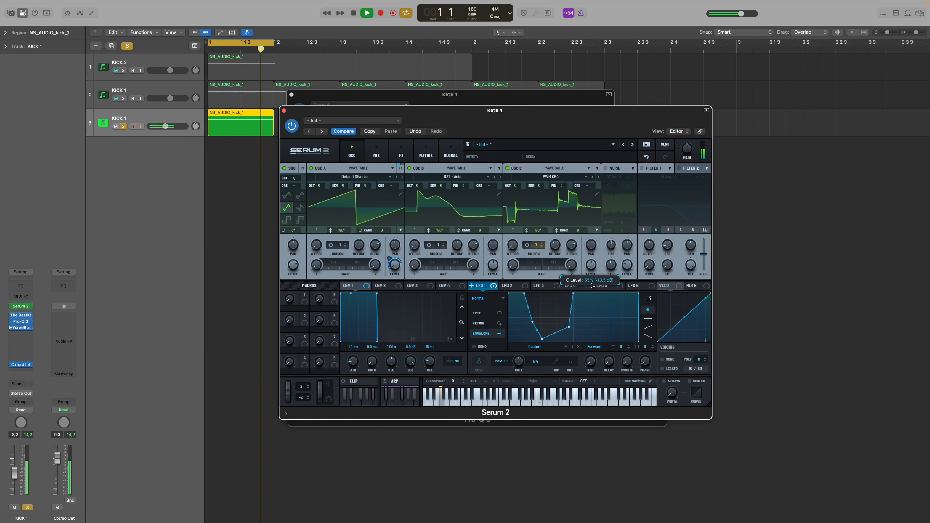
pyautogui.moveTo(591, 266); pyautogui.dragTo(595, 297)
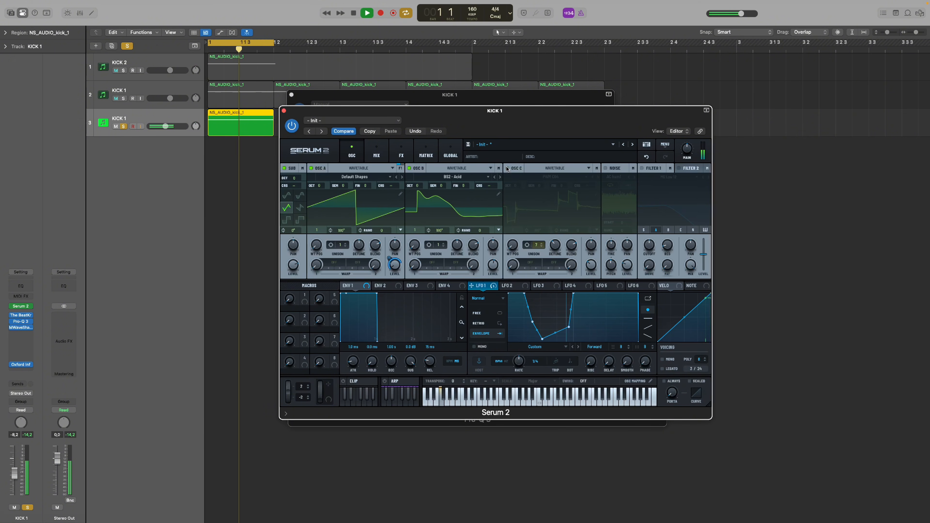
pyautogui.press('space')
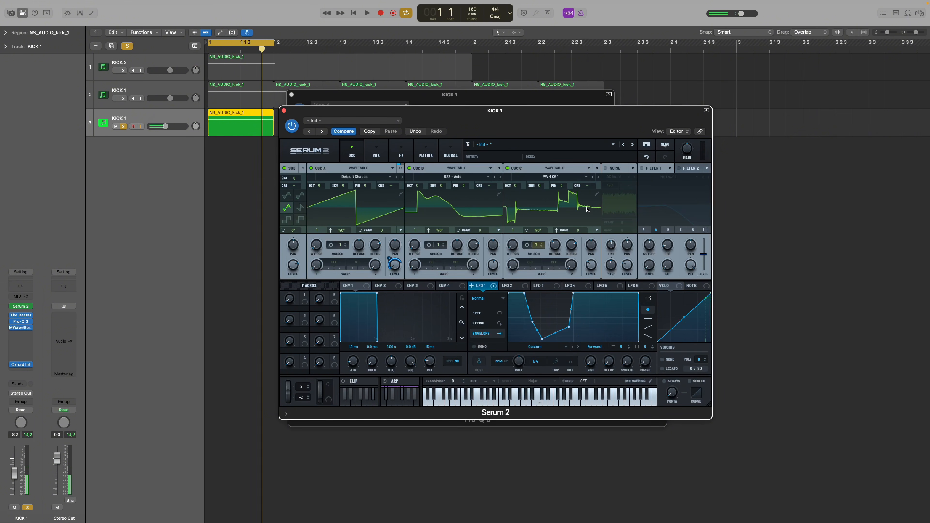
# Remove the first harmonic from oscillator C's wavetable in the wavetable editor, and audition the kick.
pyautogui.click(596, 194)
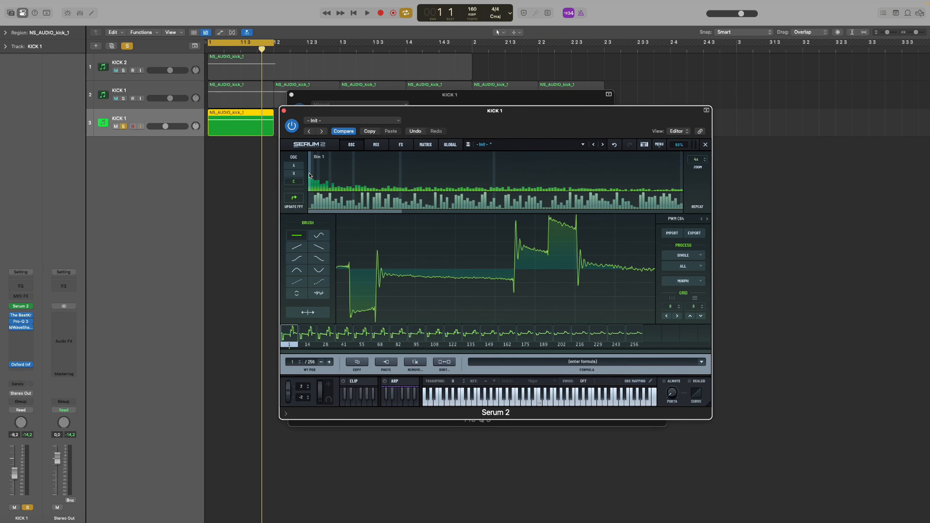
pyautogui.moveTo(310, 177); pyautogui.dragTo(309, 200)
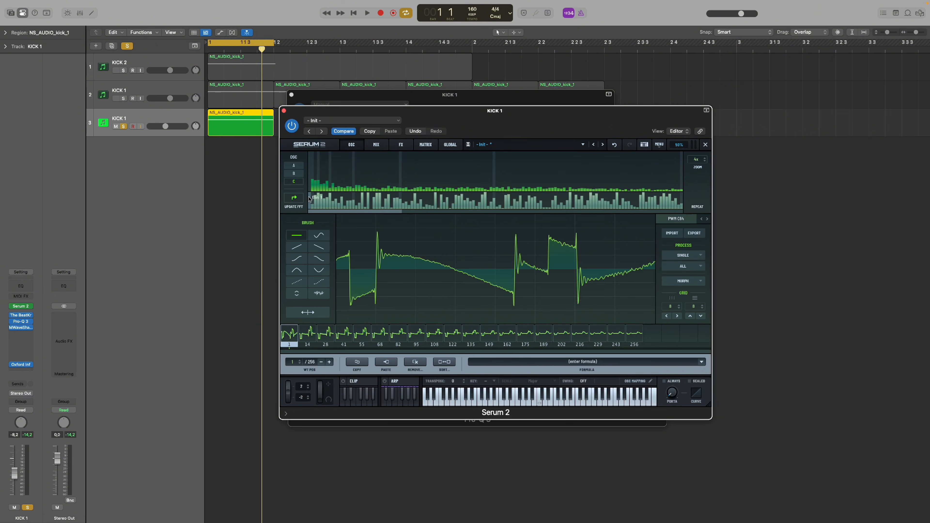
pyautogui.click(705, 144)
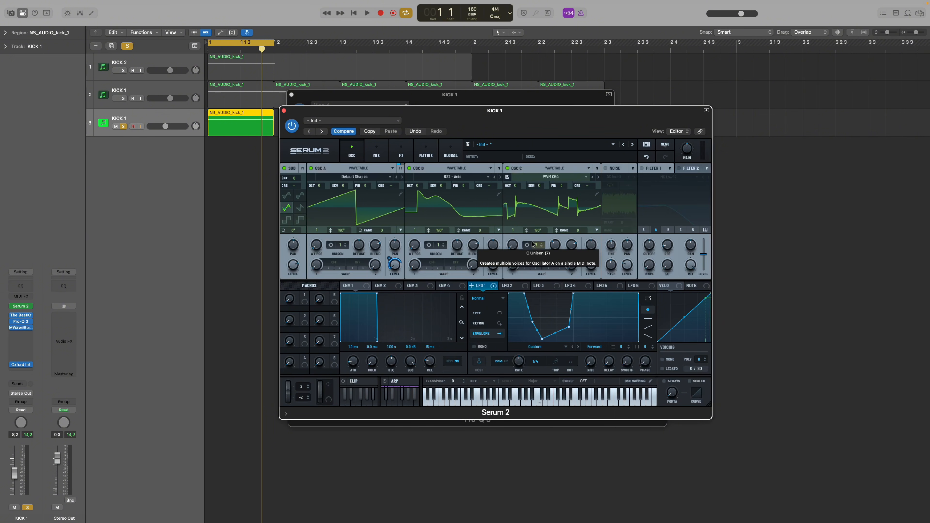
pyautogui.press('space')
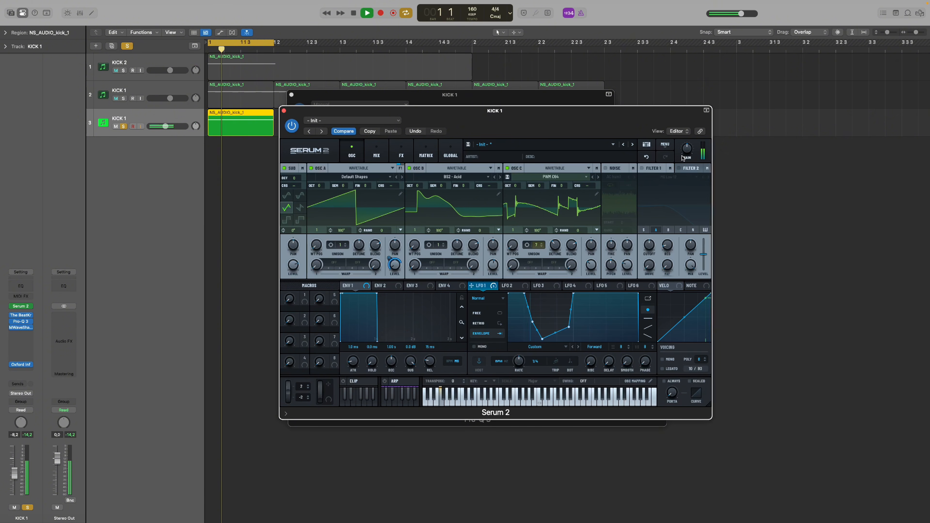
# Compare the kick with The BeatKrusher bypassed and with it re-enabled.
pyautogui.press('space')
pyautogui.moveTo(10, 318)
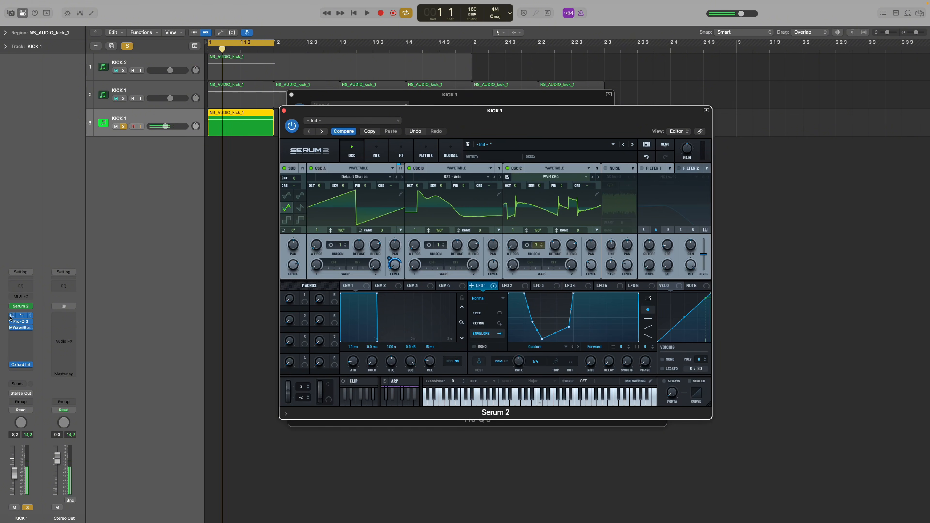
pyautogui.click(12, 316)
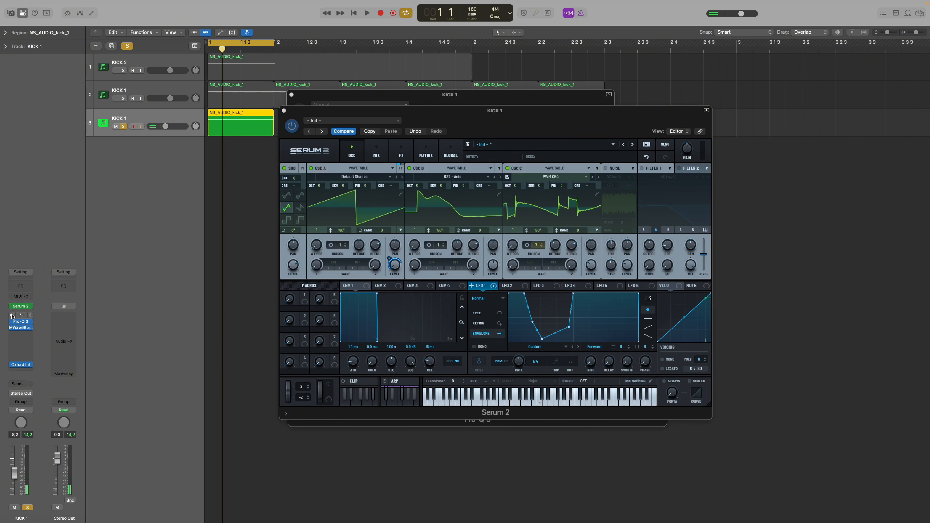
pyautogui.press('space')
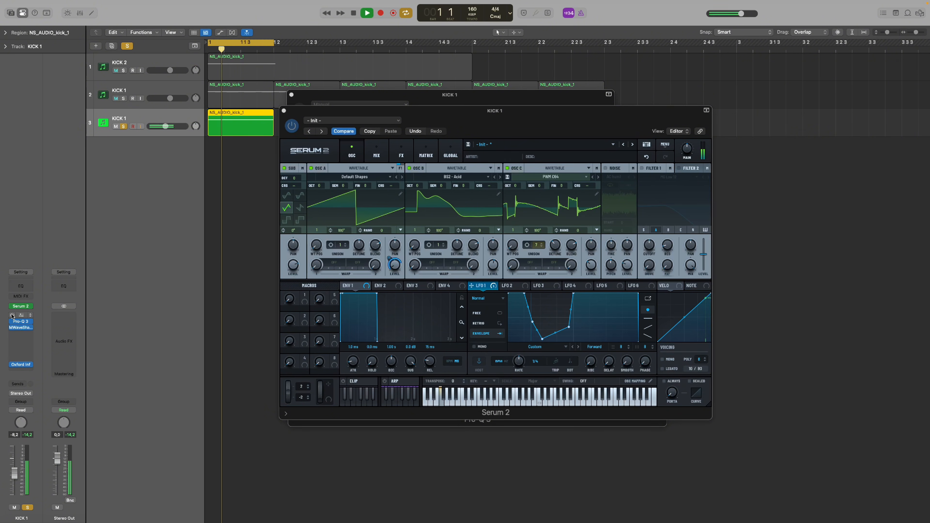
pyautogui.click(12, 316)
pyautogui.press('space')
# Insert Pro-Q 3 before the Oxford Inflator and add a high-shelf boost around 3546 Hz, a low-mid cut and a +2.45 dB bell at about 46 Hz.
pyautogui.click(18, 355)
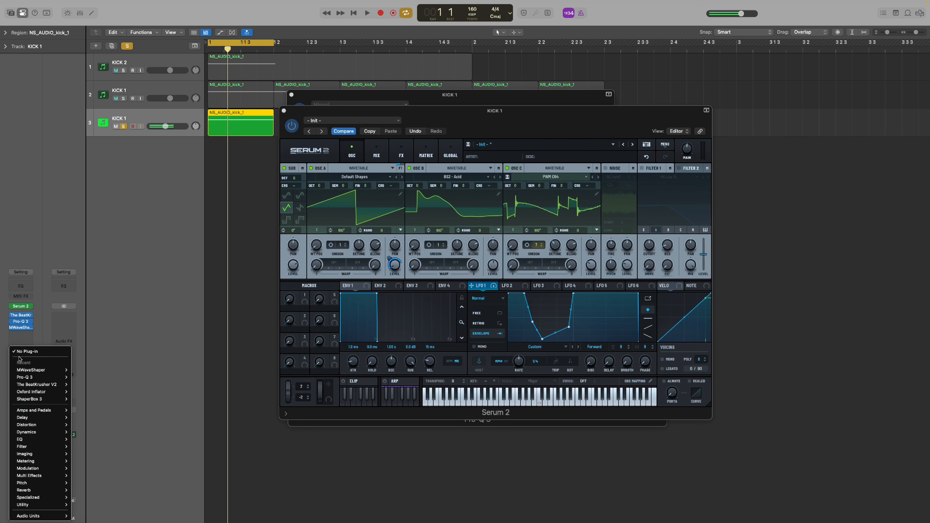
pyautogui.moveTo(34, 381)
pyautogui.click(84, 377)
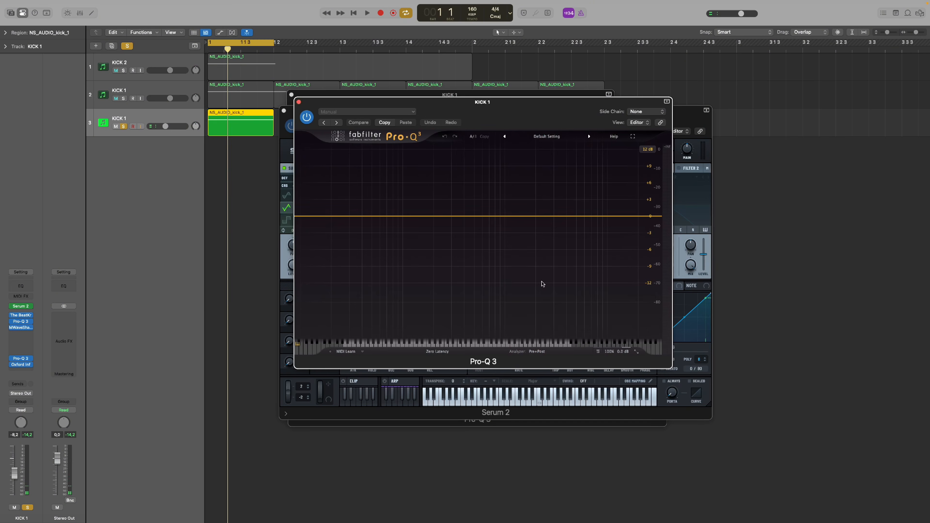
pyautogui.moveTo(612, 204); pyautogui.dragTo(560, 208)
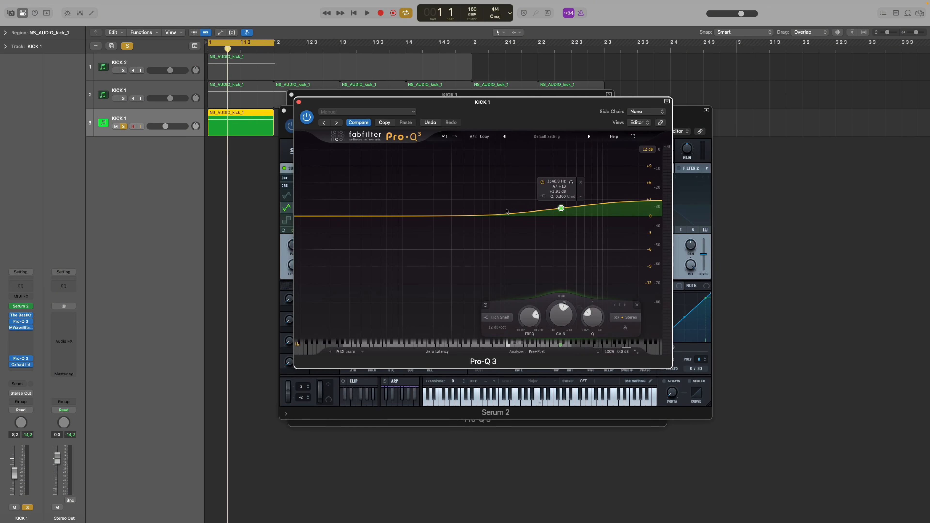
pyautogui.click(458, 217)
pyautogui.moveTo(454, 220); pyautogui.dragTo(416, 263)
pyautogui.moveTo(368, 217); pyautogui.dragTo(369, 203)
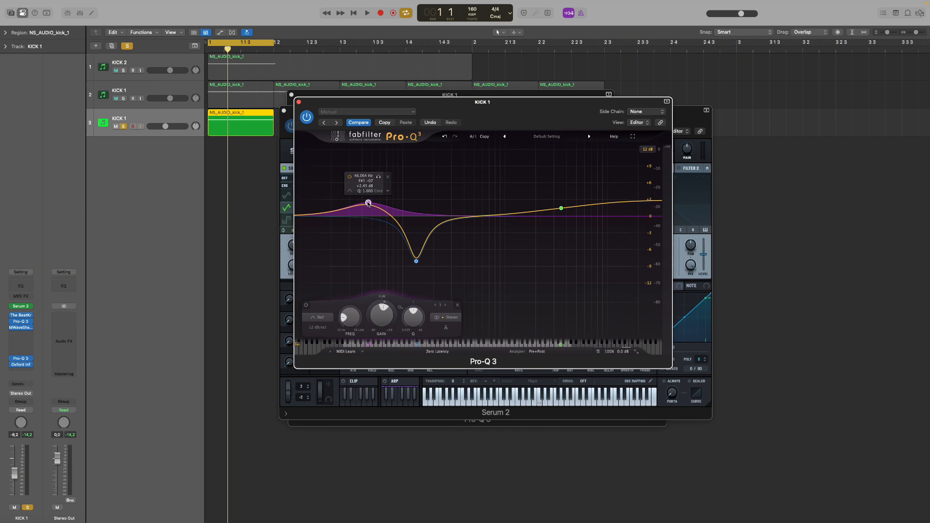
# During playback, reduce the high-shelf boost and the low-mid cut, add a second small low-end boost, and close the equalizer.
pyautogui.press('space')
pyautogui.moveTo(561, 209); pyautogui.dragTo(555, 216)
pyautogui.moveTo(415, 260); pyautogui.dragTo(414, 234)
pyautogui.moveTo(368, 215); pyautogui.dragTo(366, 210)
pyautogui.press('space')
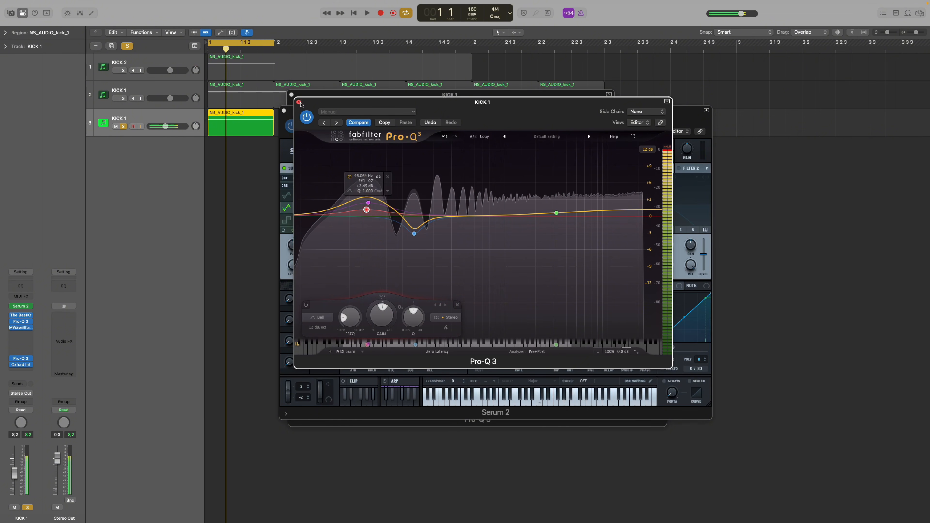
pyautogui.click(299, 103)
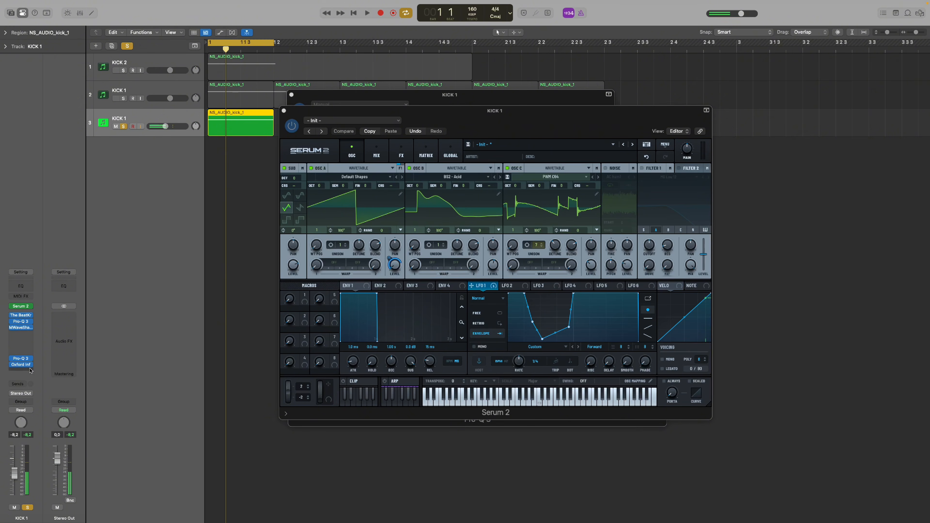
# Insert the stereo UADx Hitsville EQ after the Oxford Inflator on KICK 1.
pyautogui.click(22, 371)
pyautogui.moveTo(40, 516)
pyautogui.moveTo(102, 479)
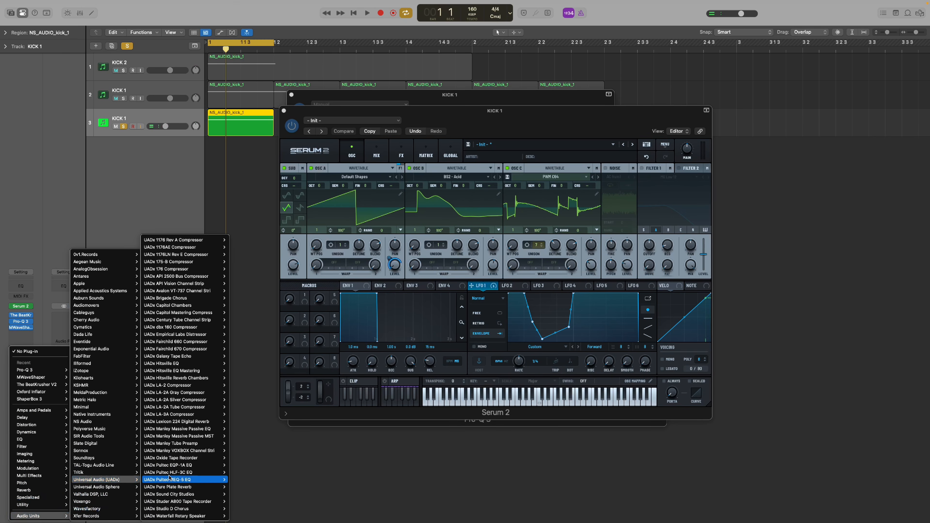
pyautogui.moveTo(172, 473)
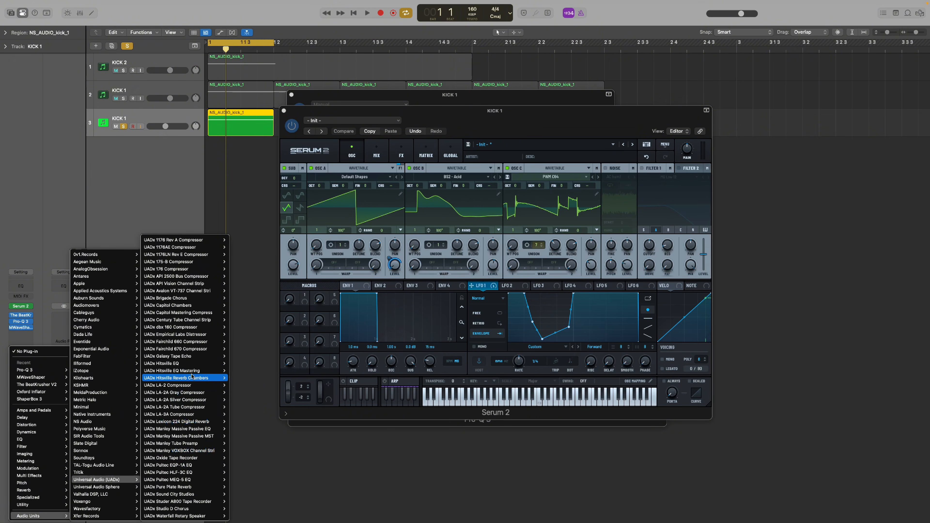
pyautogui.moveTo(192, 373)
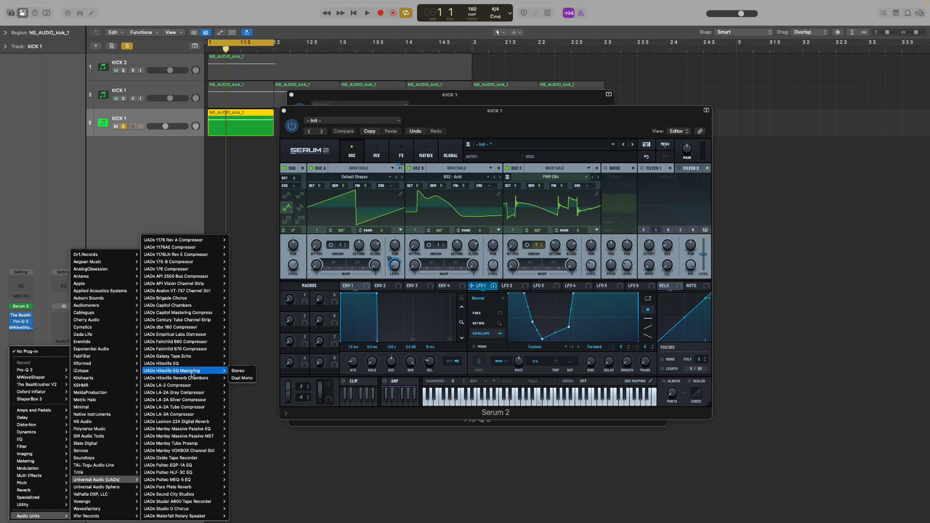
pyautogui.click(237, 371)
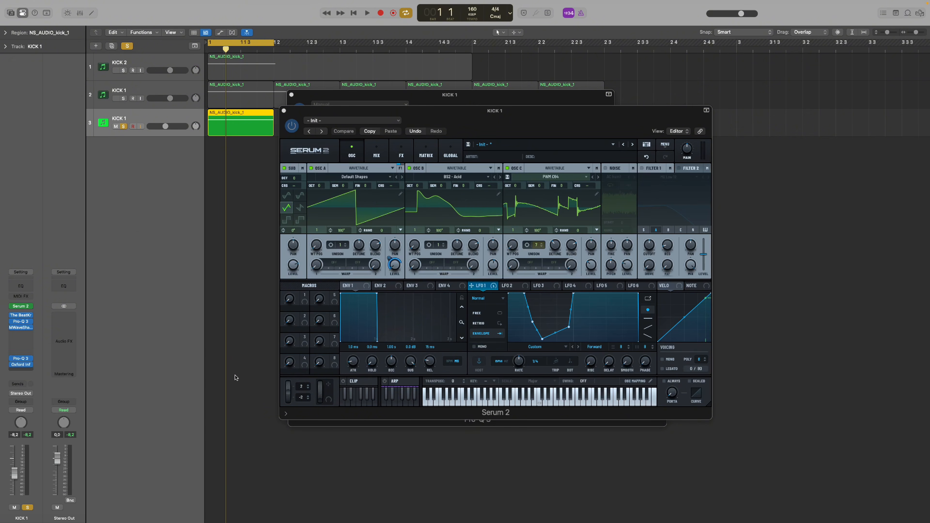
# Slightly boost the Hitsville EQ's mid and high bands, and fine-tune its sub, bass and 12500 Hz bands while auditioning the kick.
pyautogui.moveTo(541, 226)
pyautogui.mouseDown()
pyautogui.moveTo(542, 216)
pyautogui.moveTo(587, 207)
pyautogui.moveTo(542, 221)
pyautogui.mouseUp()
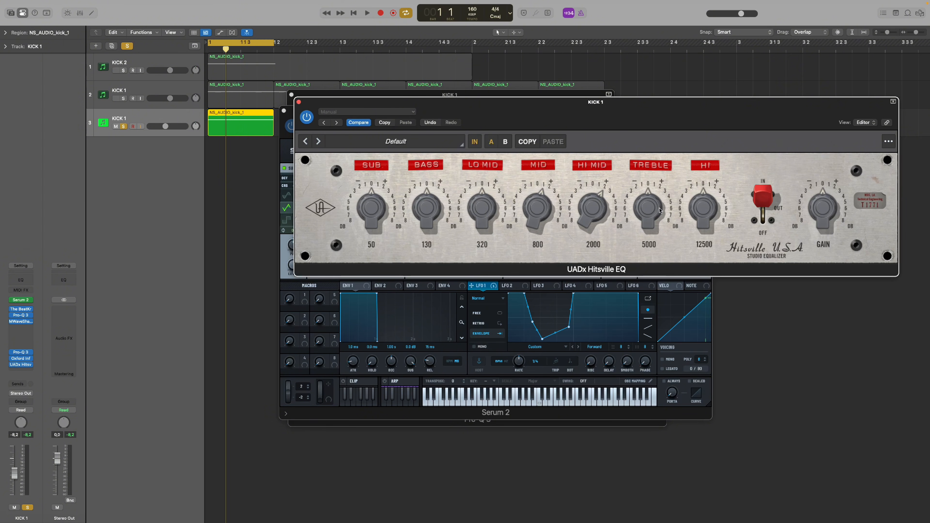
pyautogui.moveTo(694, 216); pyautogui.dragTo(694, 209)
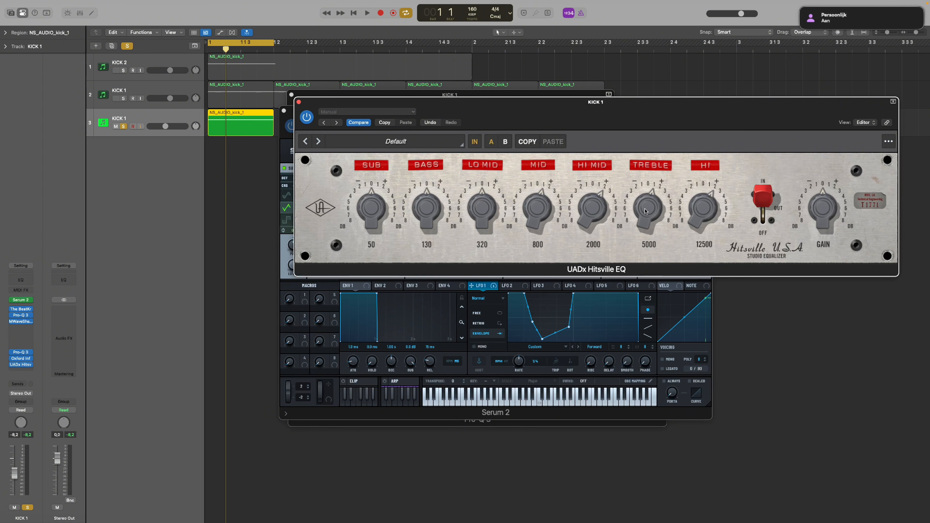
pyautogui.press('space')
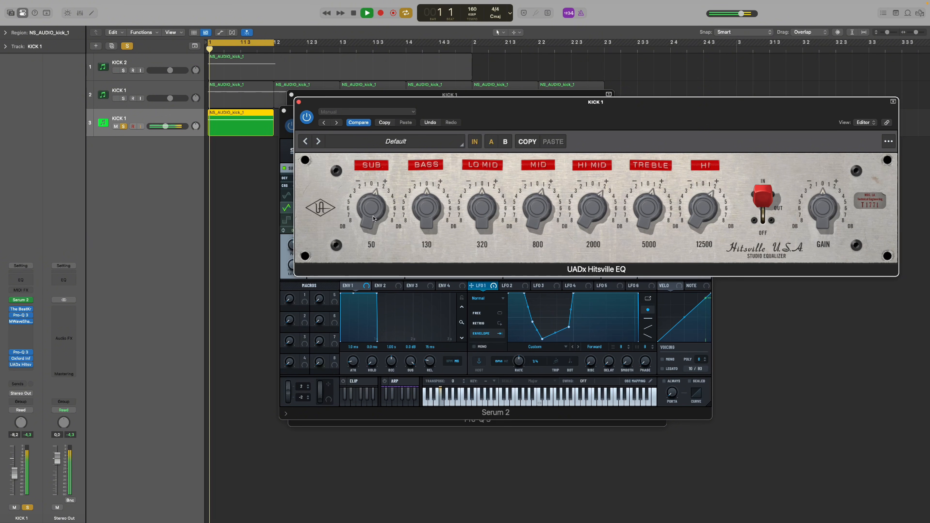
pyautogui.moveTo(370, 213); pyautogui.dragTo(371, 209)
pyautogui.moveTo(429, 219)
pyautogui.mouseDown()
pyautogui.moveTo(429, 210)
pyautogui.moveTo(429, 220)
pyautogui.mouseUp()
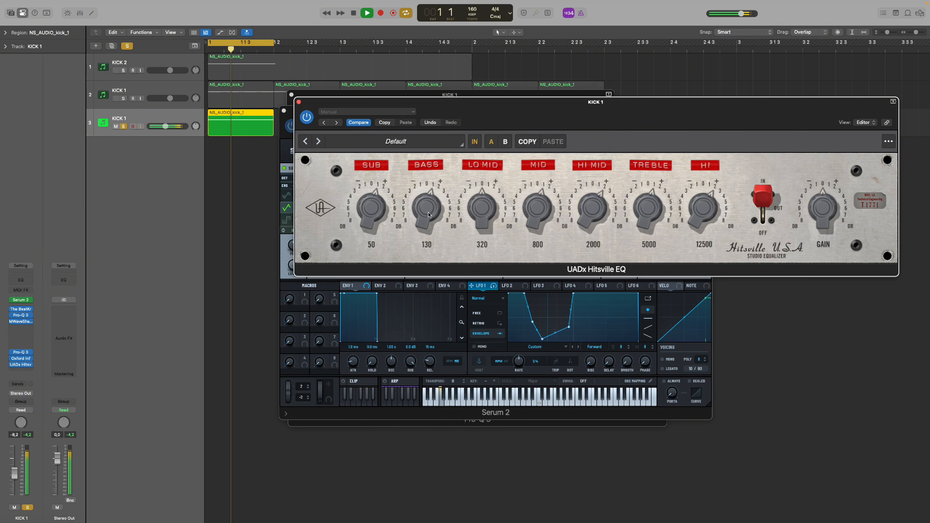
pyautogui.press('space')
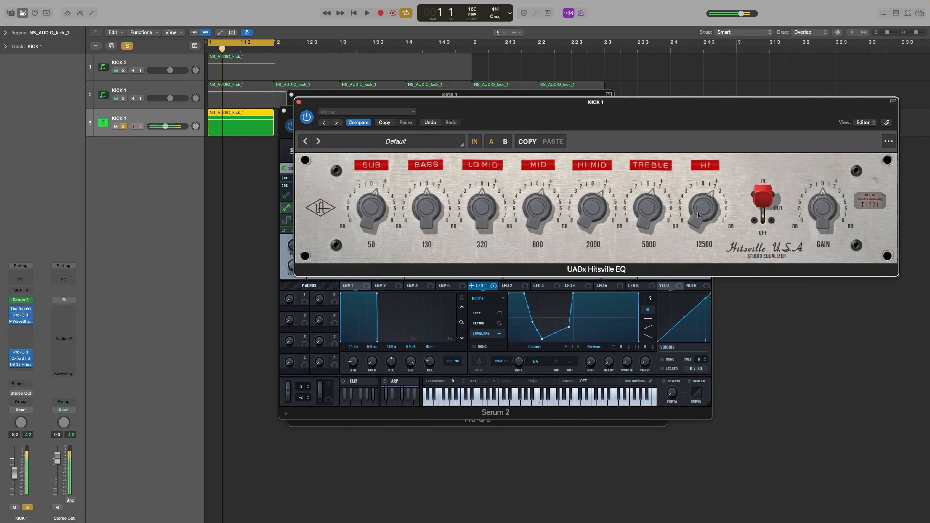
pyautogui.moveTo(698, 215); pyautogui.dragTo(698, 218)
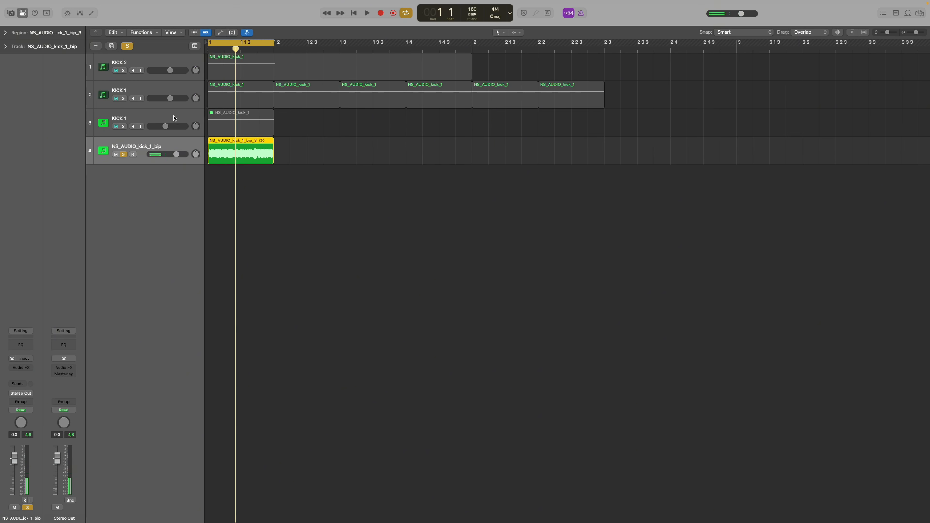
# Select the original KICK 1 track above the bounced audio track and open its Serum 2 instrument.
pyautogui.click(179, 119)
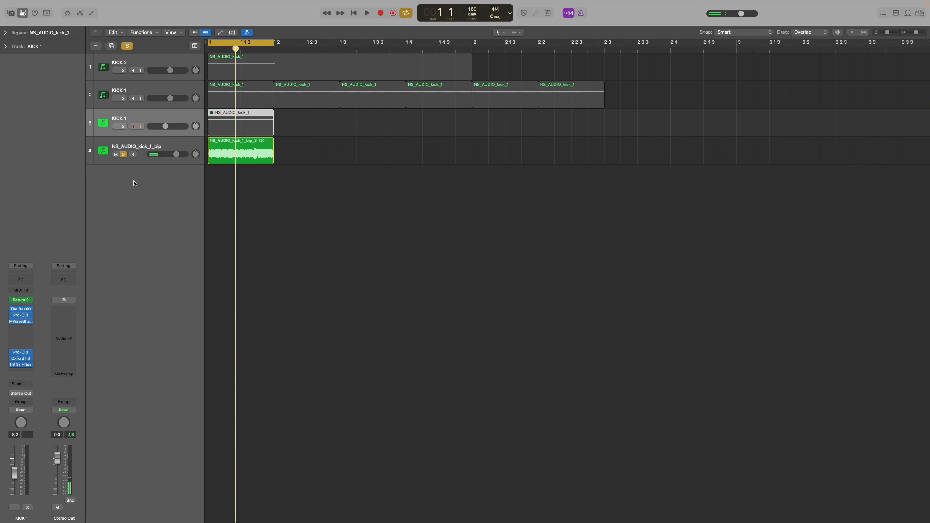
pyautogui.click(22, 301)
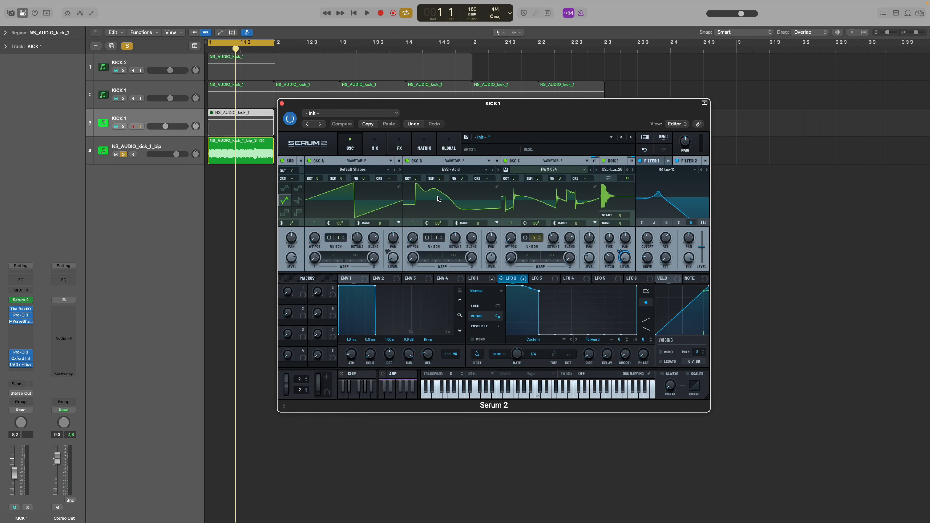